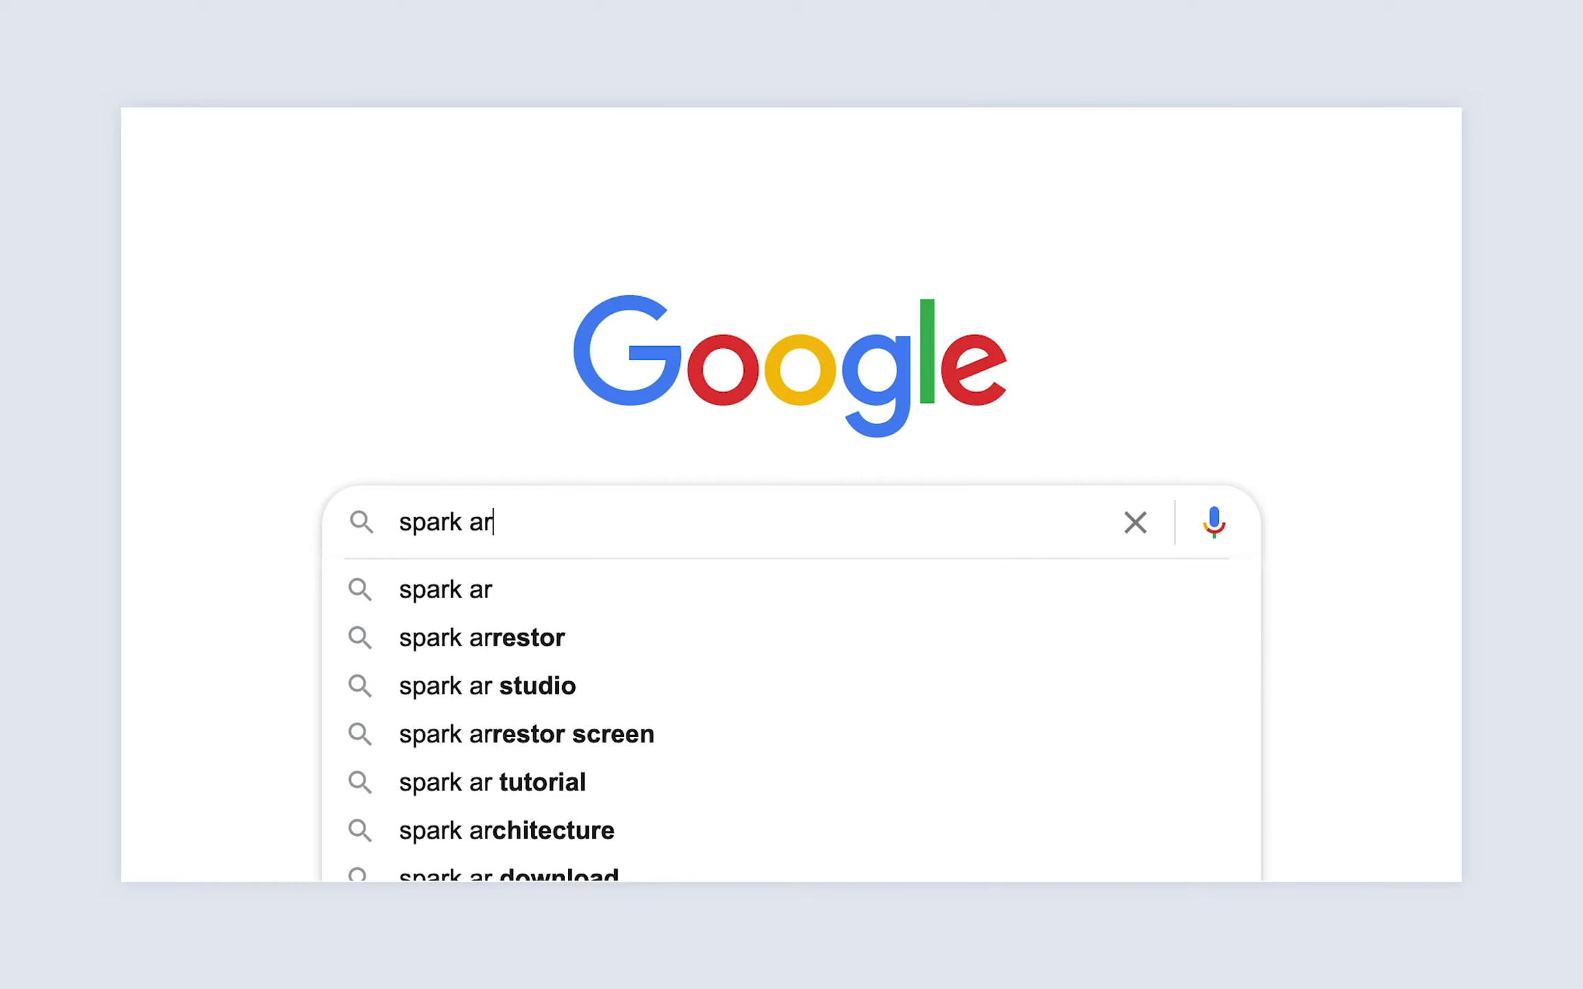
# - Find Spark AR Studio through a web search and start its download, and search Google Fonts for "handwriting"
pyautogui.write('studi')
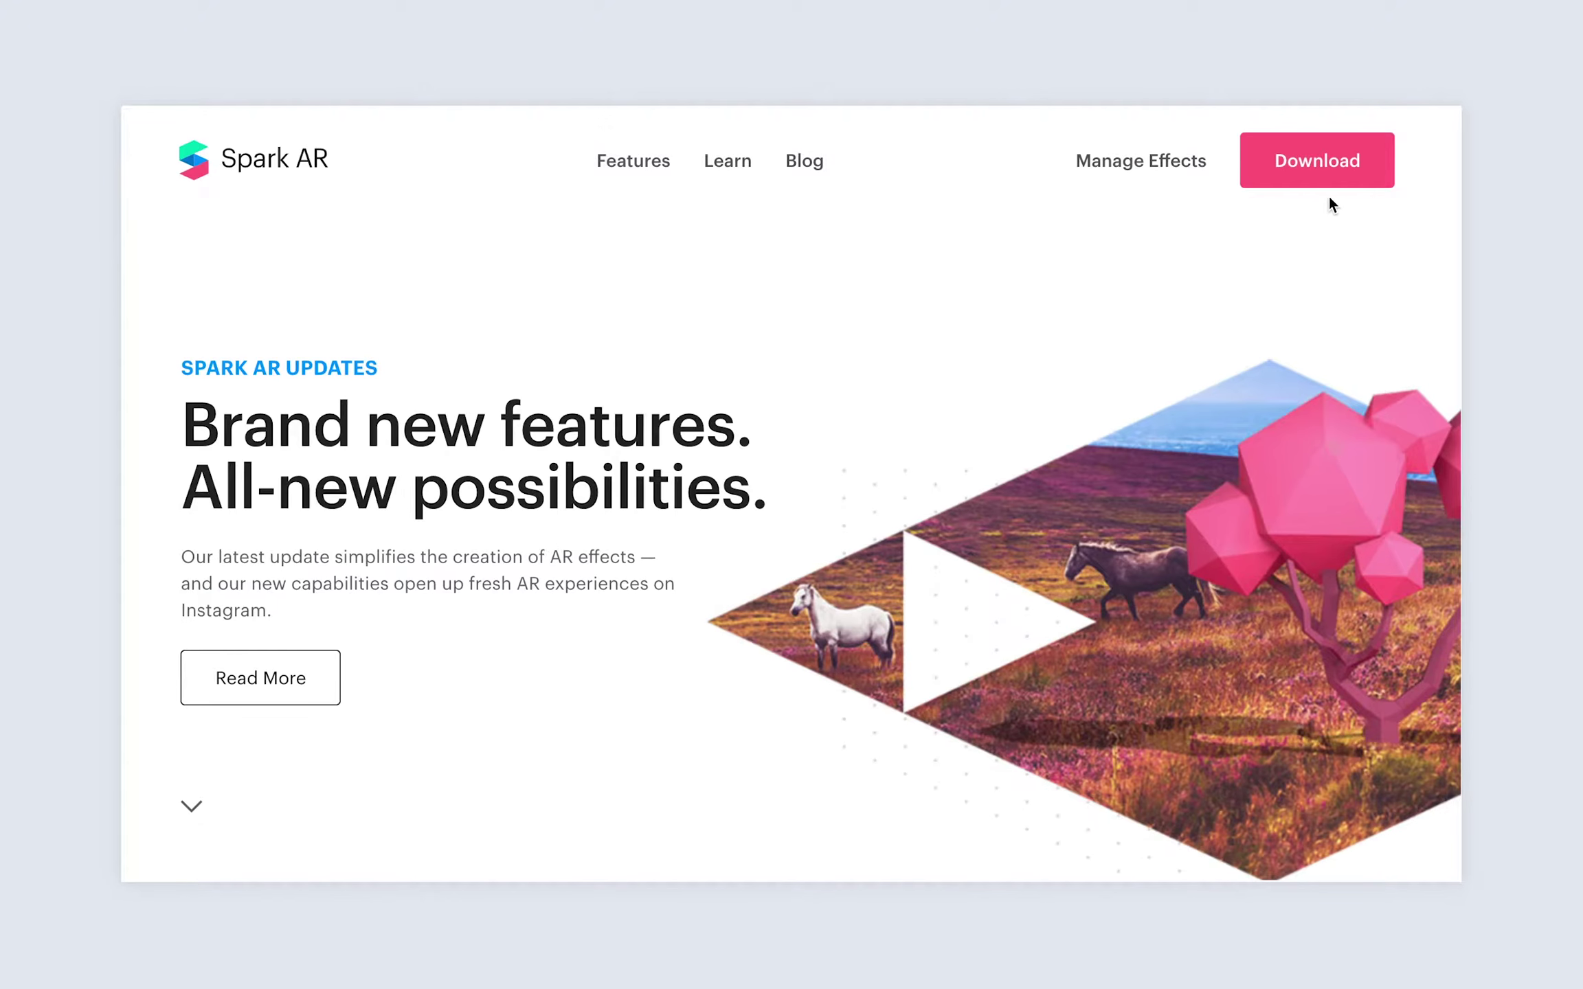
pyautogui.click(1319, 180)
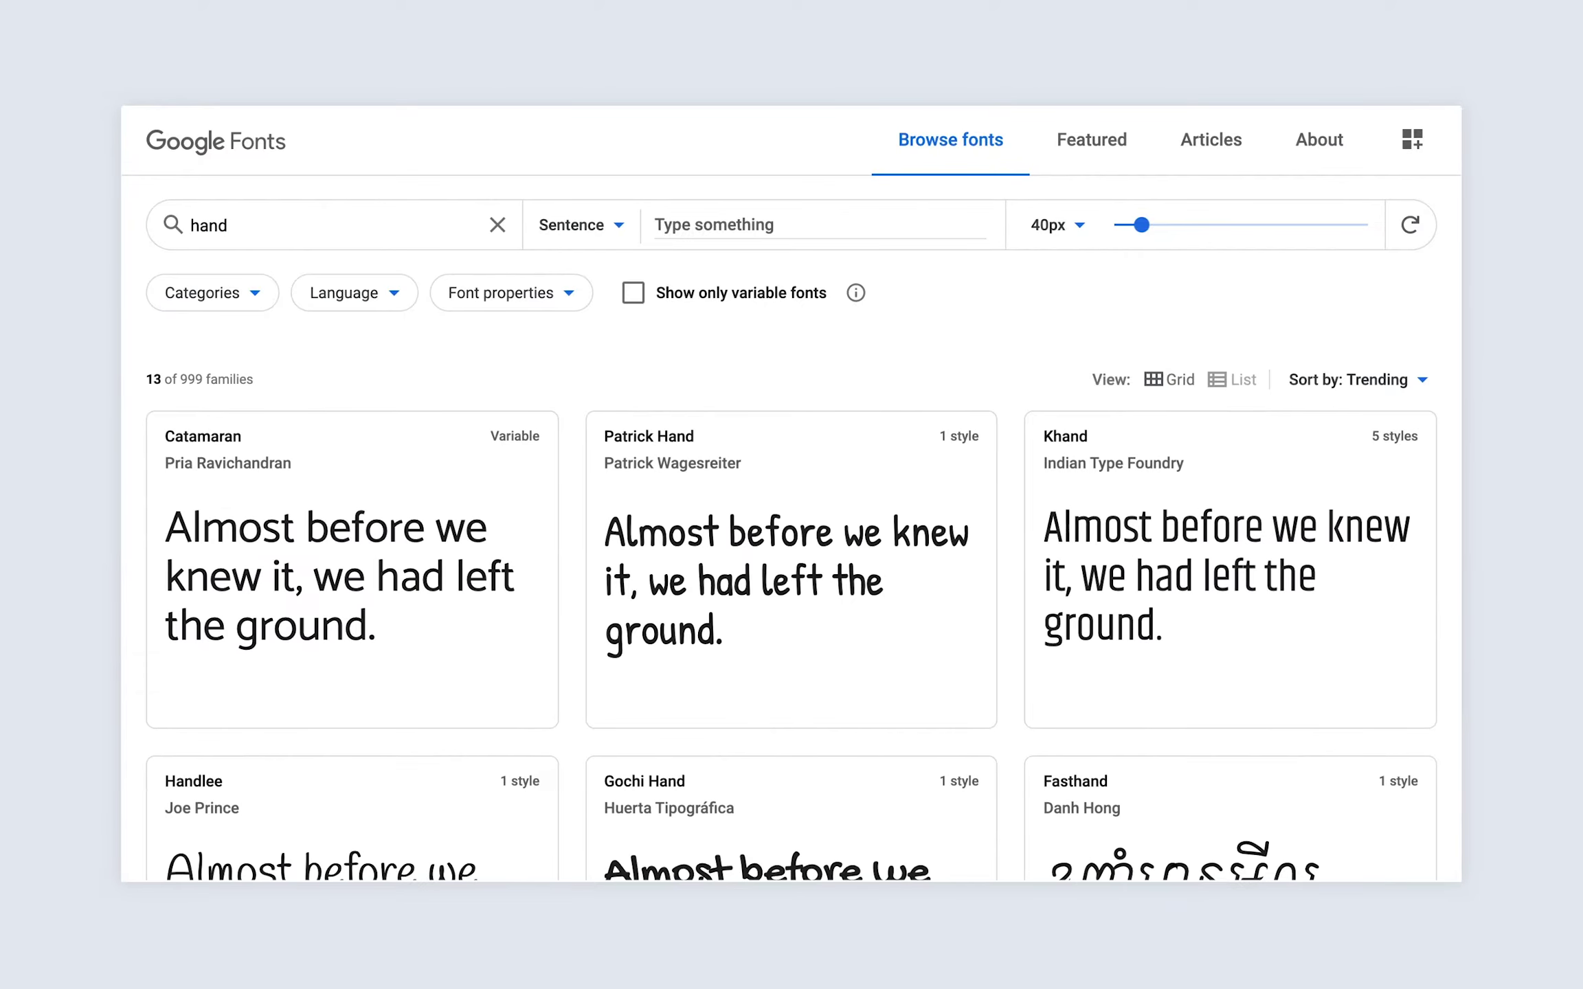
pyautogui.write('writing')
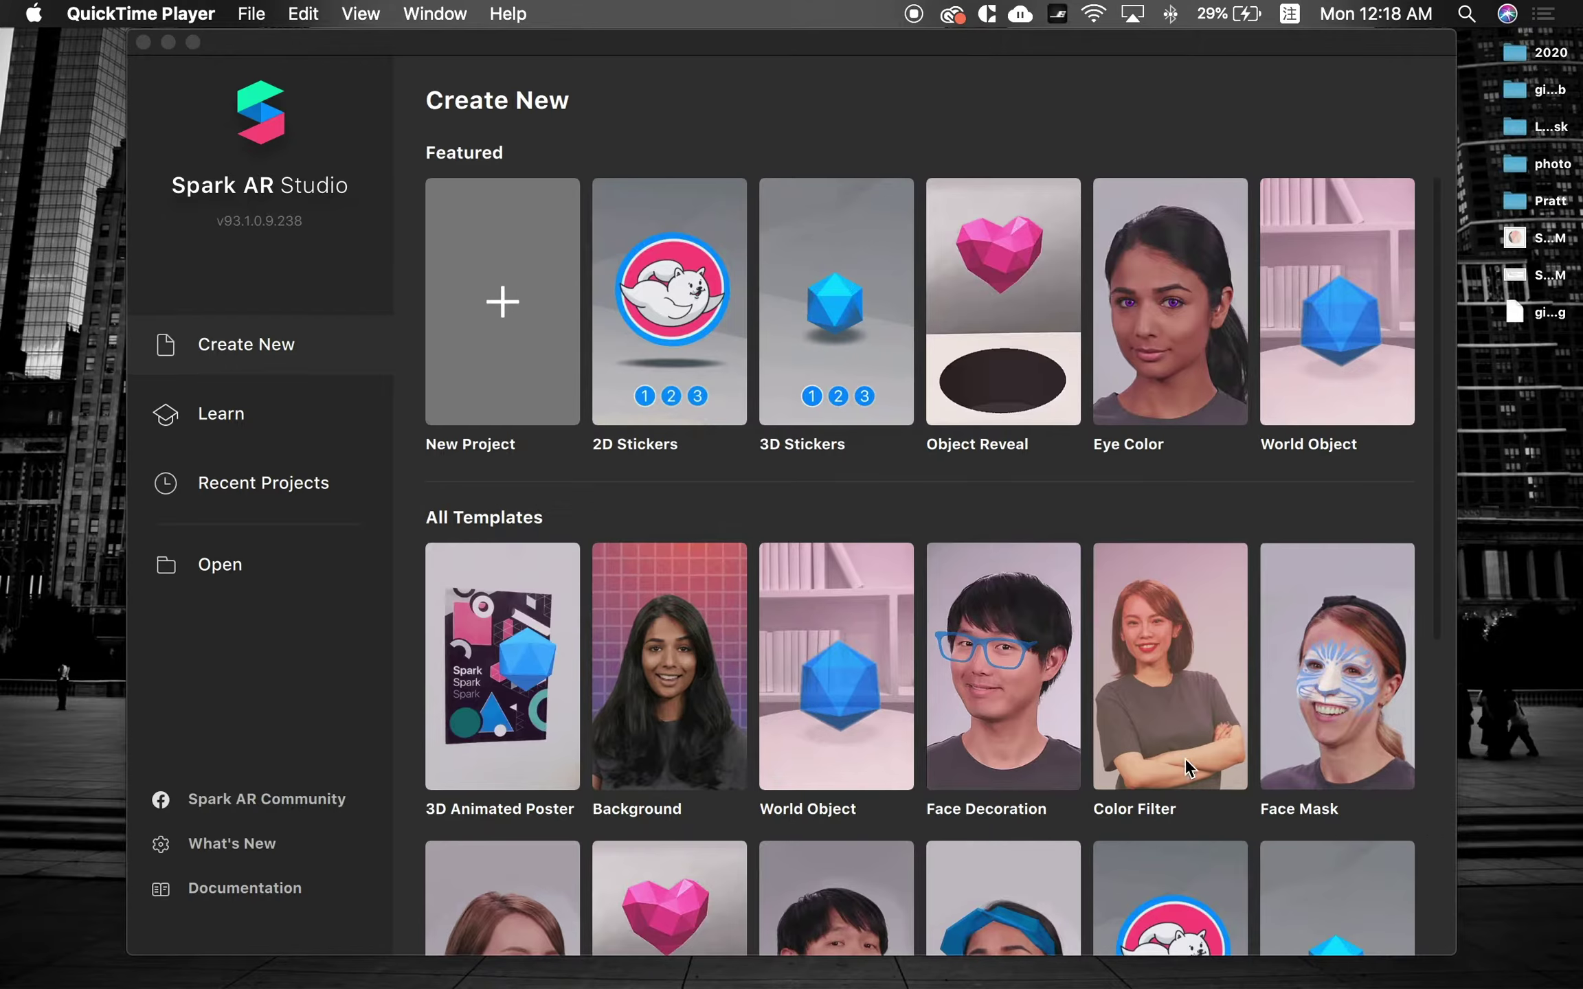
# - Create a Spark AR Studio project from the Color Filter template and switch the preview source to the FaceTime HD Camera
pyautogui.click(1172, 712)
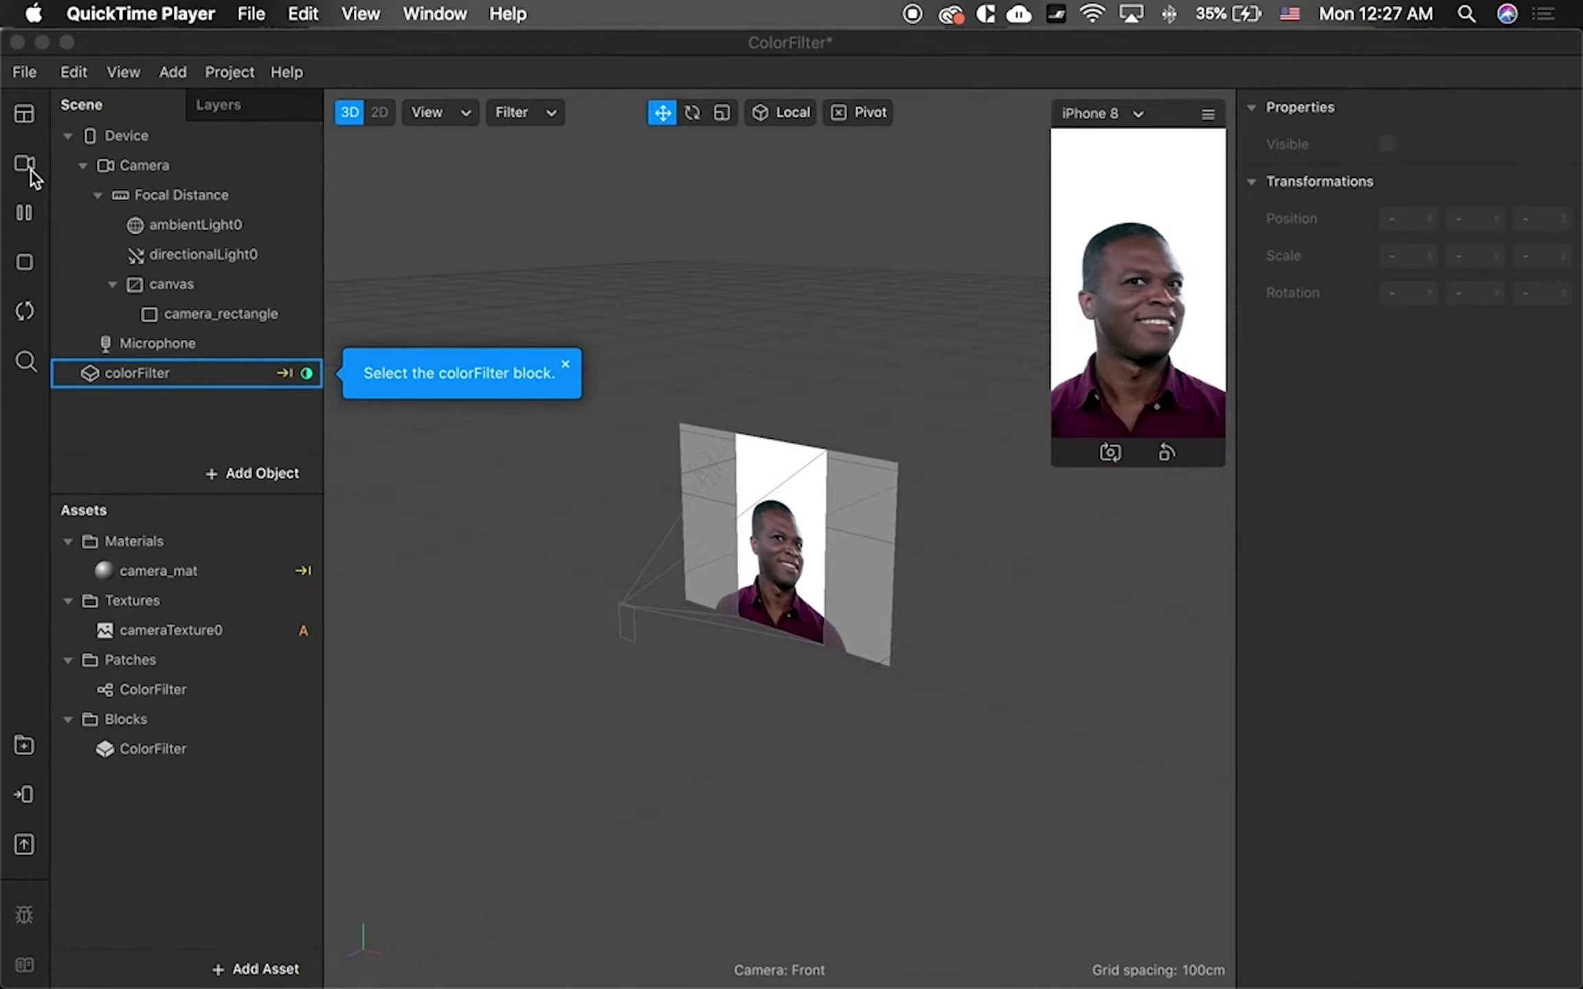
pyautogui.click(30, 169)
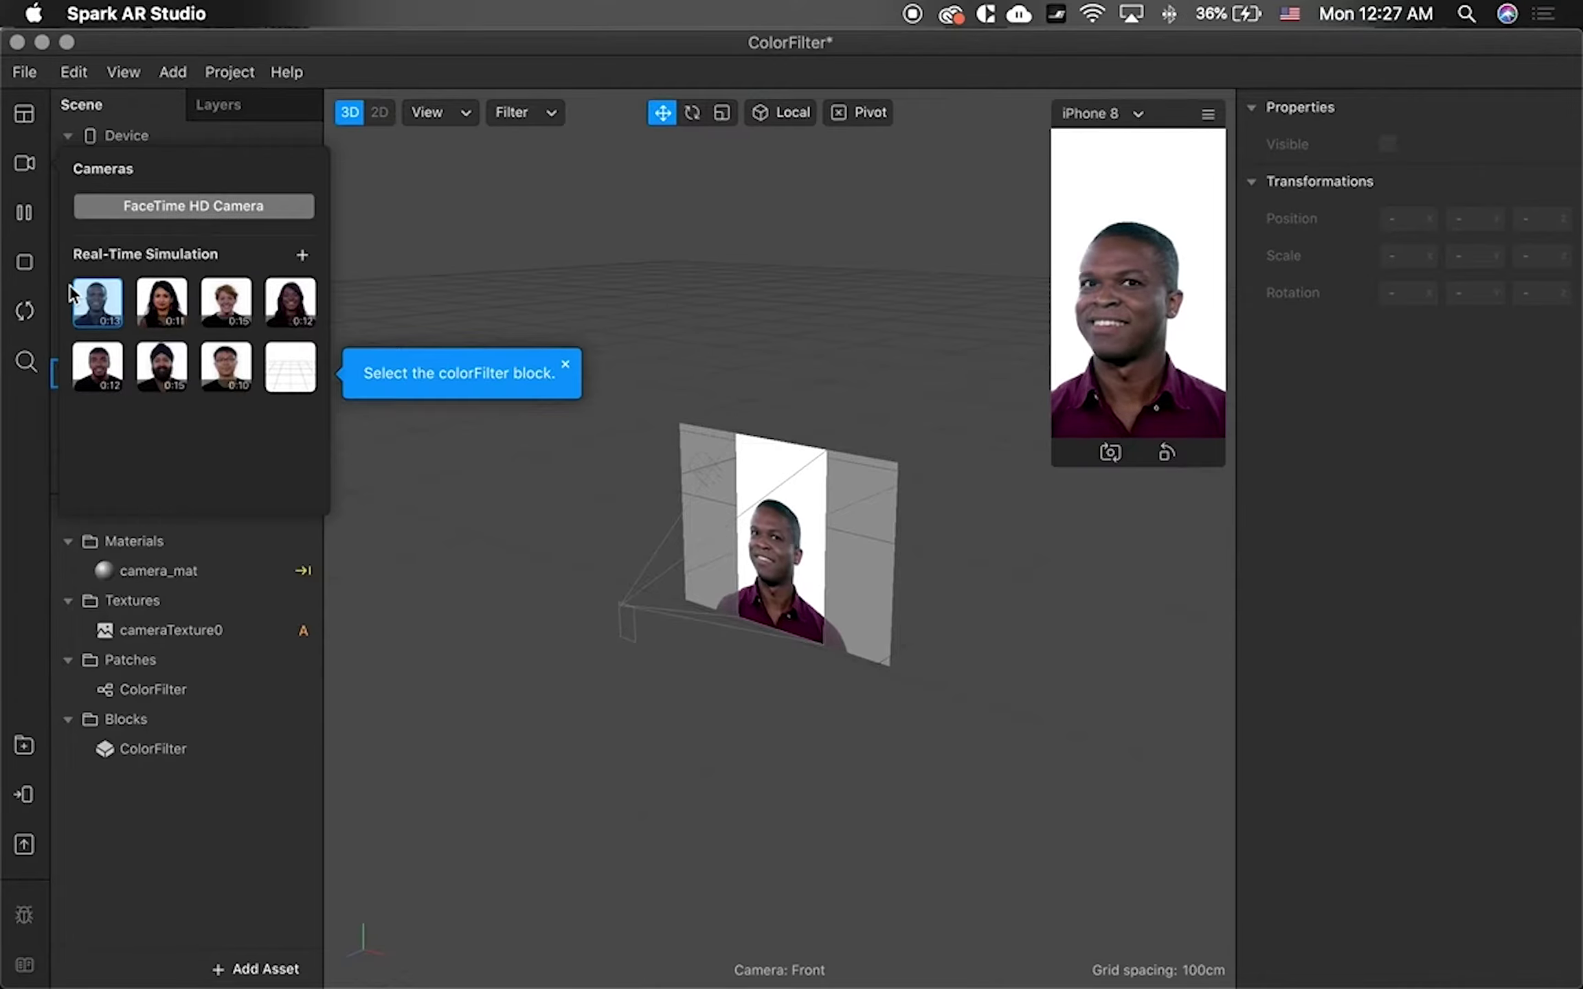
pyautogui.click(123, 207)
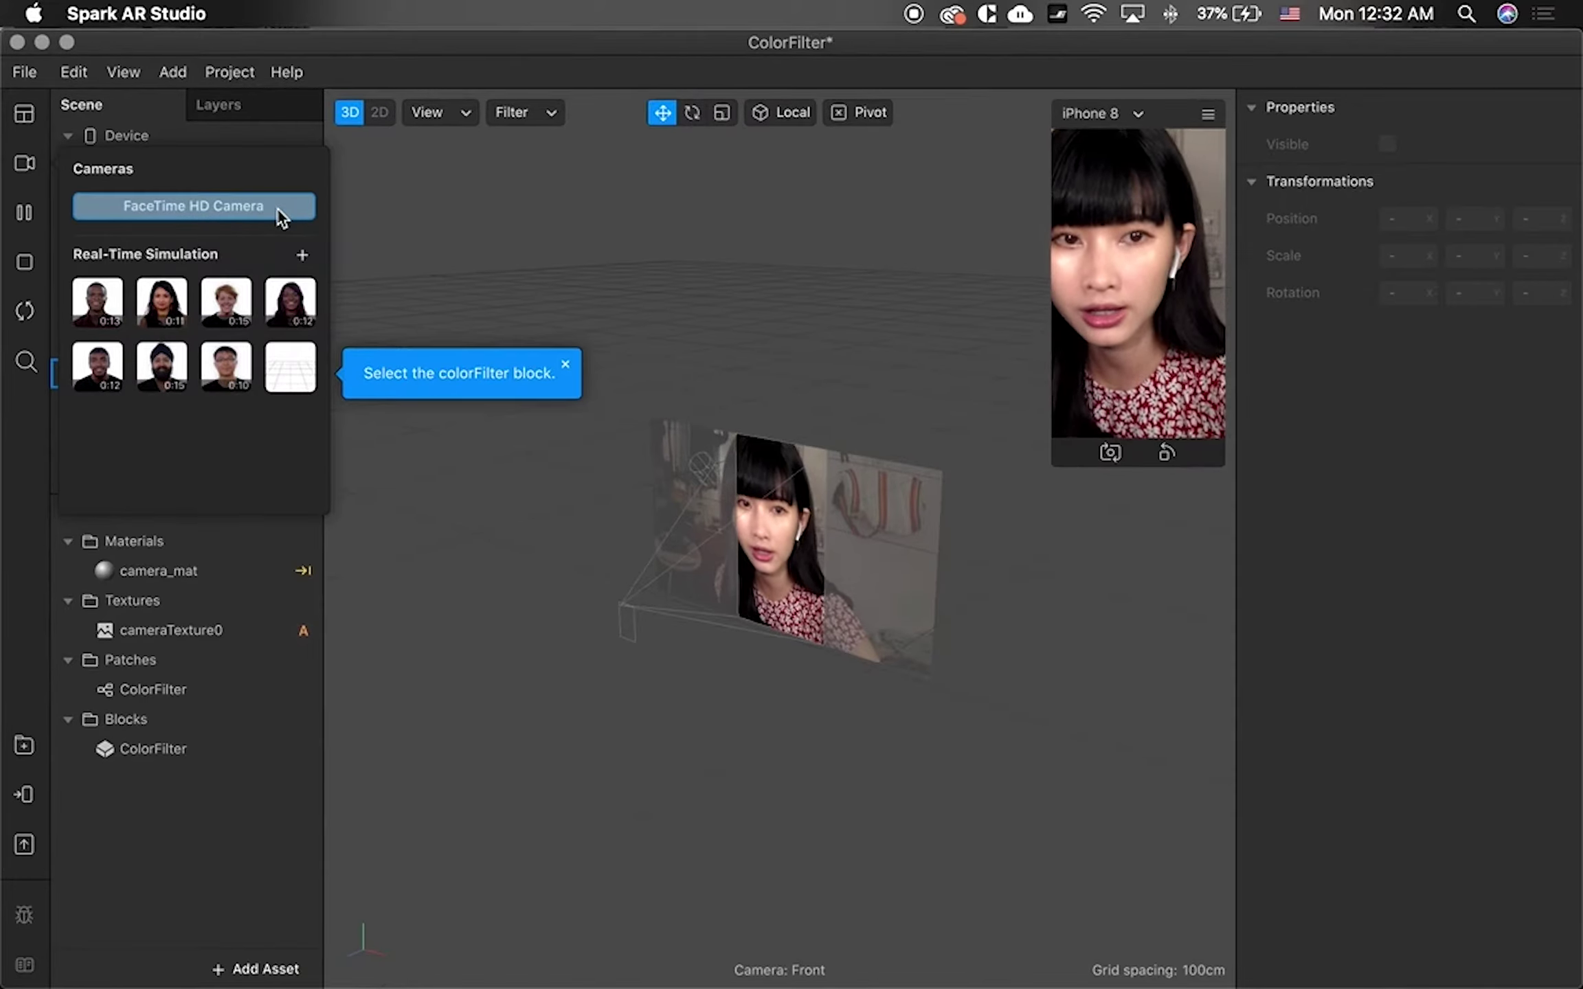
pyautogui.click(286, 208)
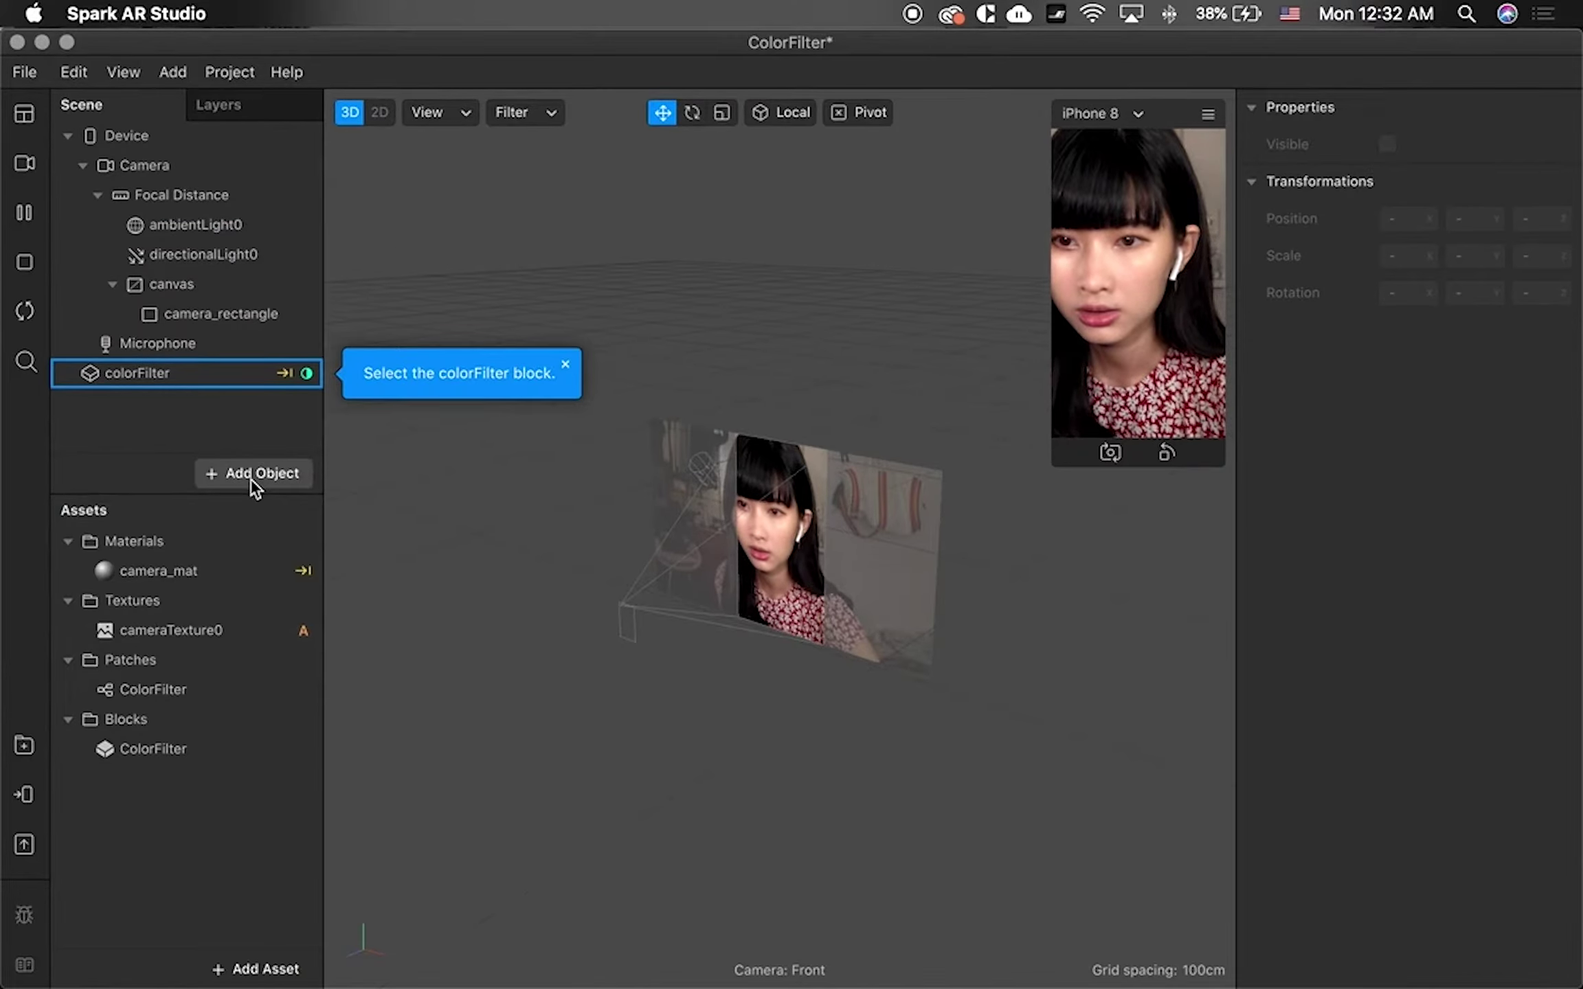
# - Add a face tracker to the scene and nest a face mesh inside it
pyautogui.rightClick(249, 417)
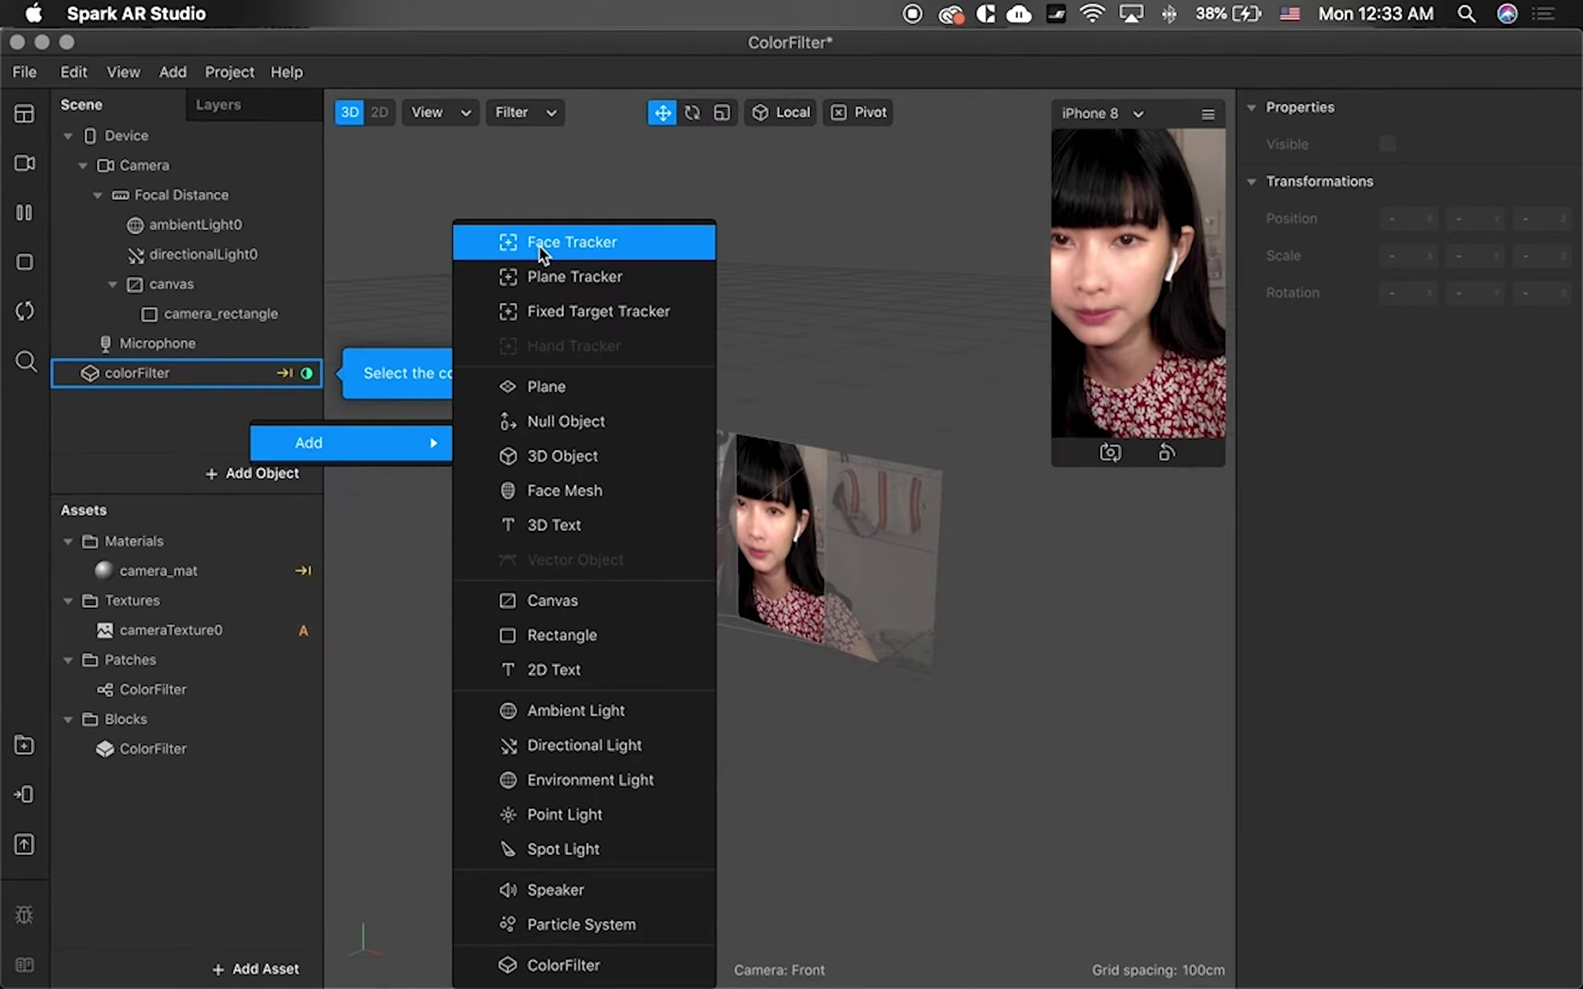
pyautogui.click(539, 247)
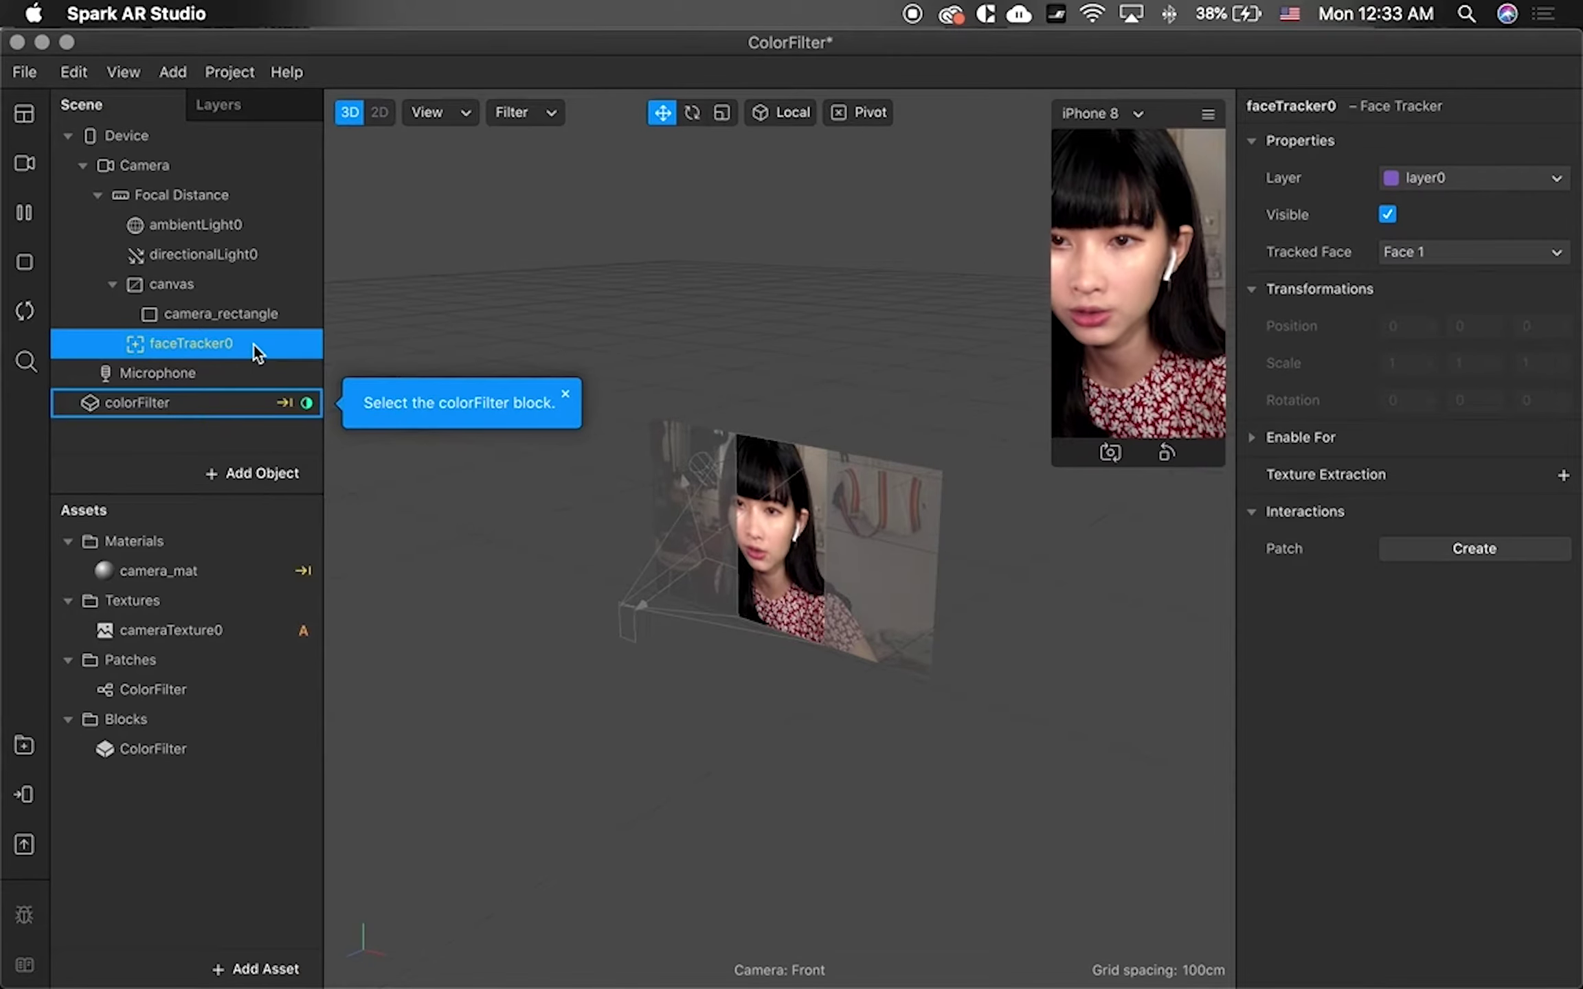
pyautogui.rightClick(252, 343)
pyautogui.moveTo(299, 373)
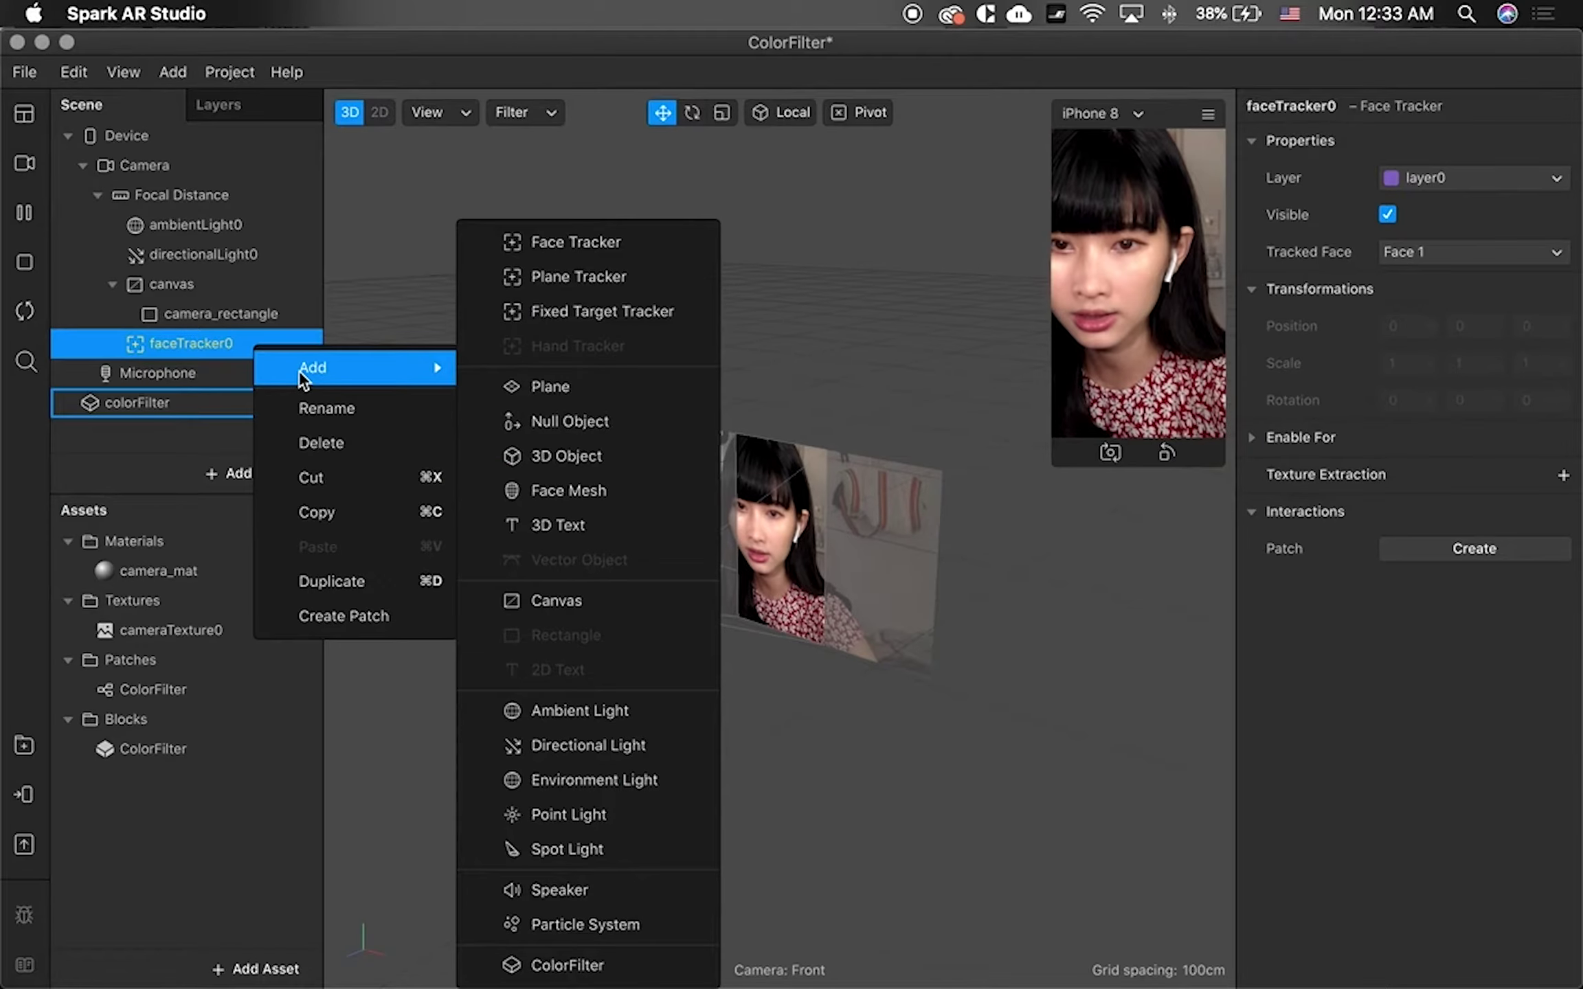
pyautogui.click(609, 490)
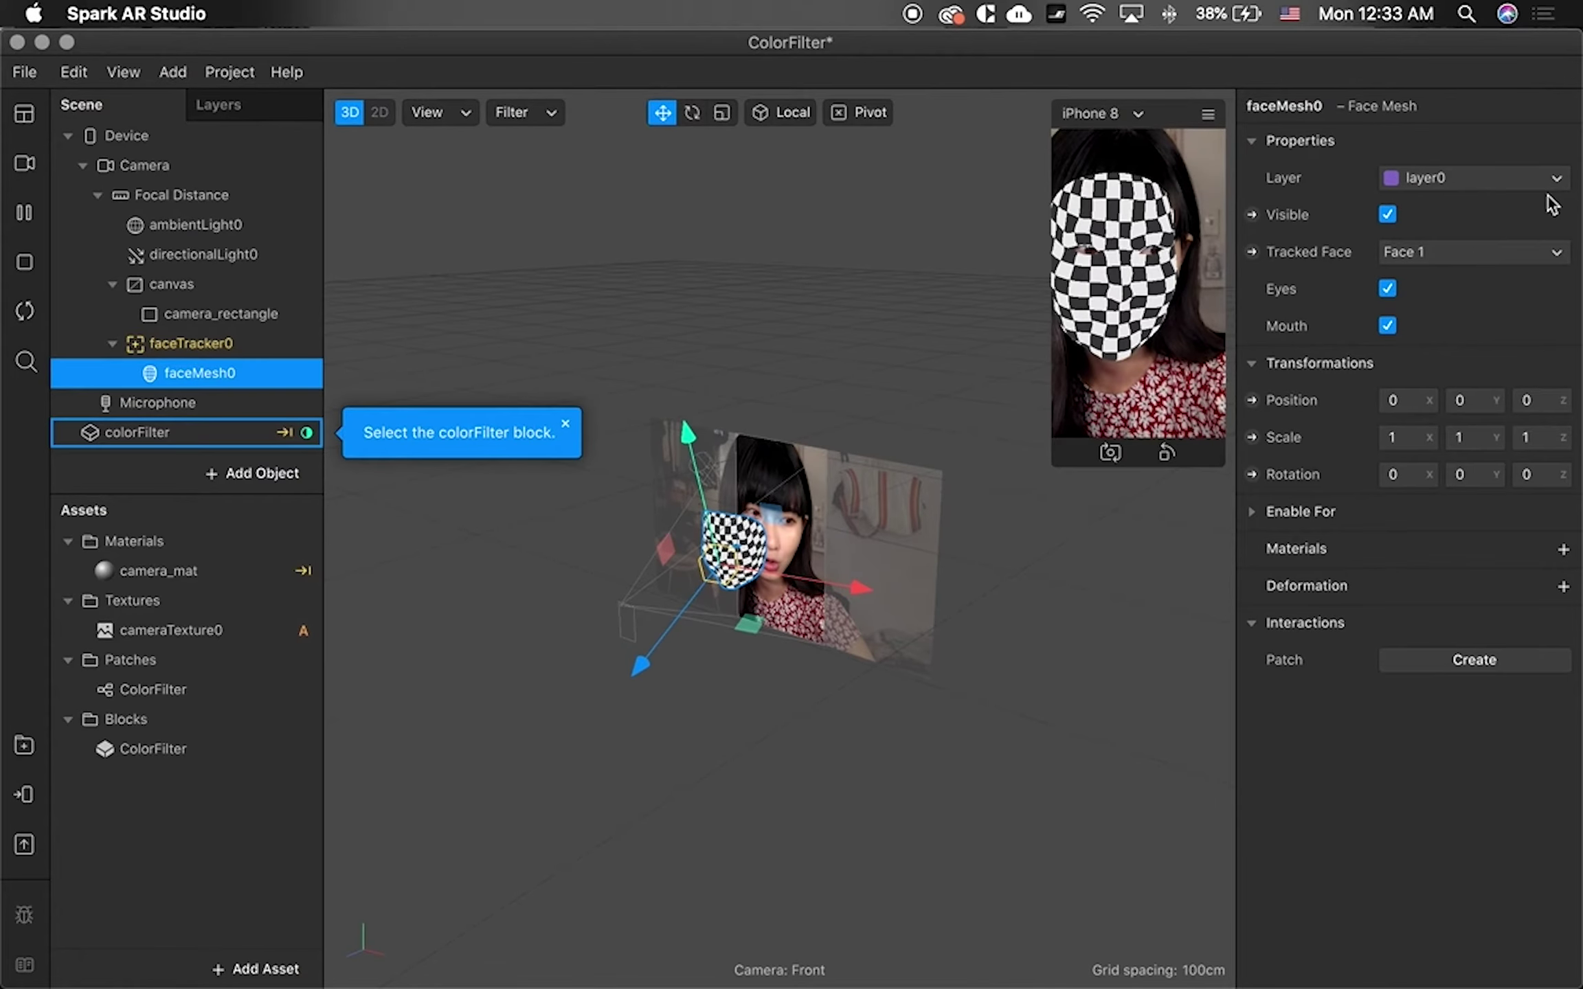
# - Create a new material for the face mesh and rename it facemesh_mat
pyautogui.click(1561, 551)
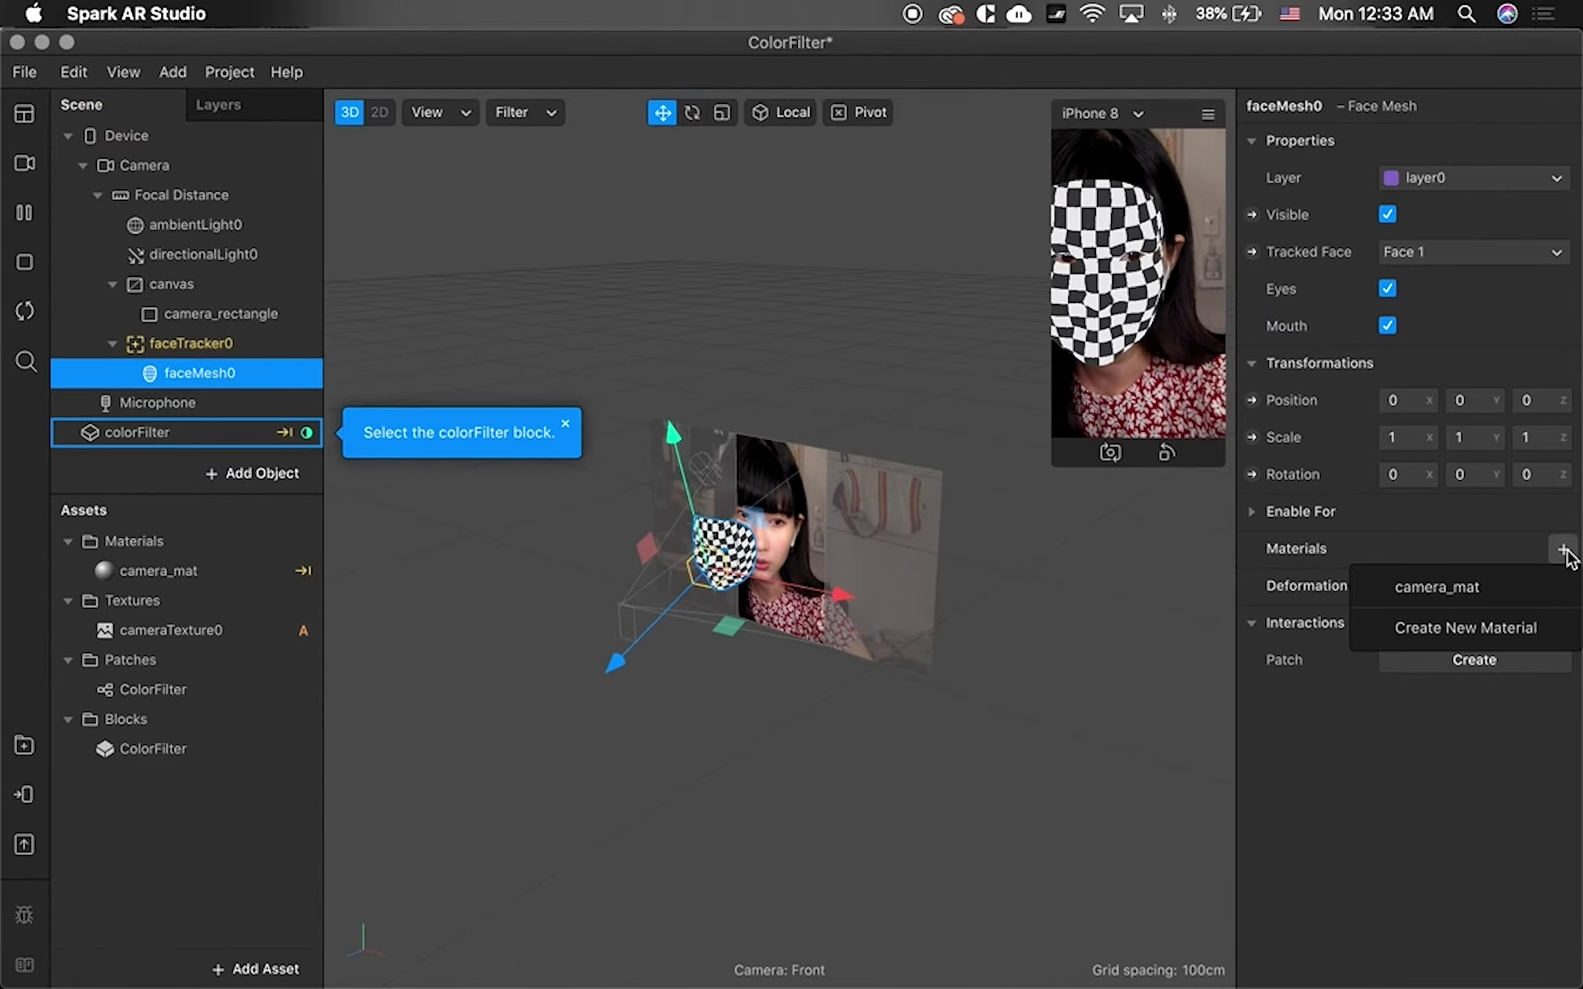
pyautogui.click(1493, 629)
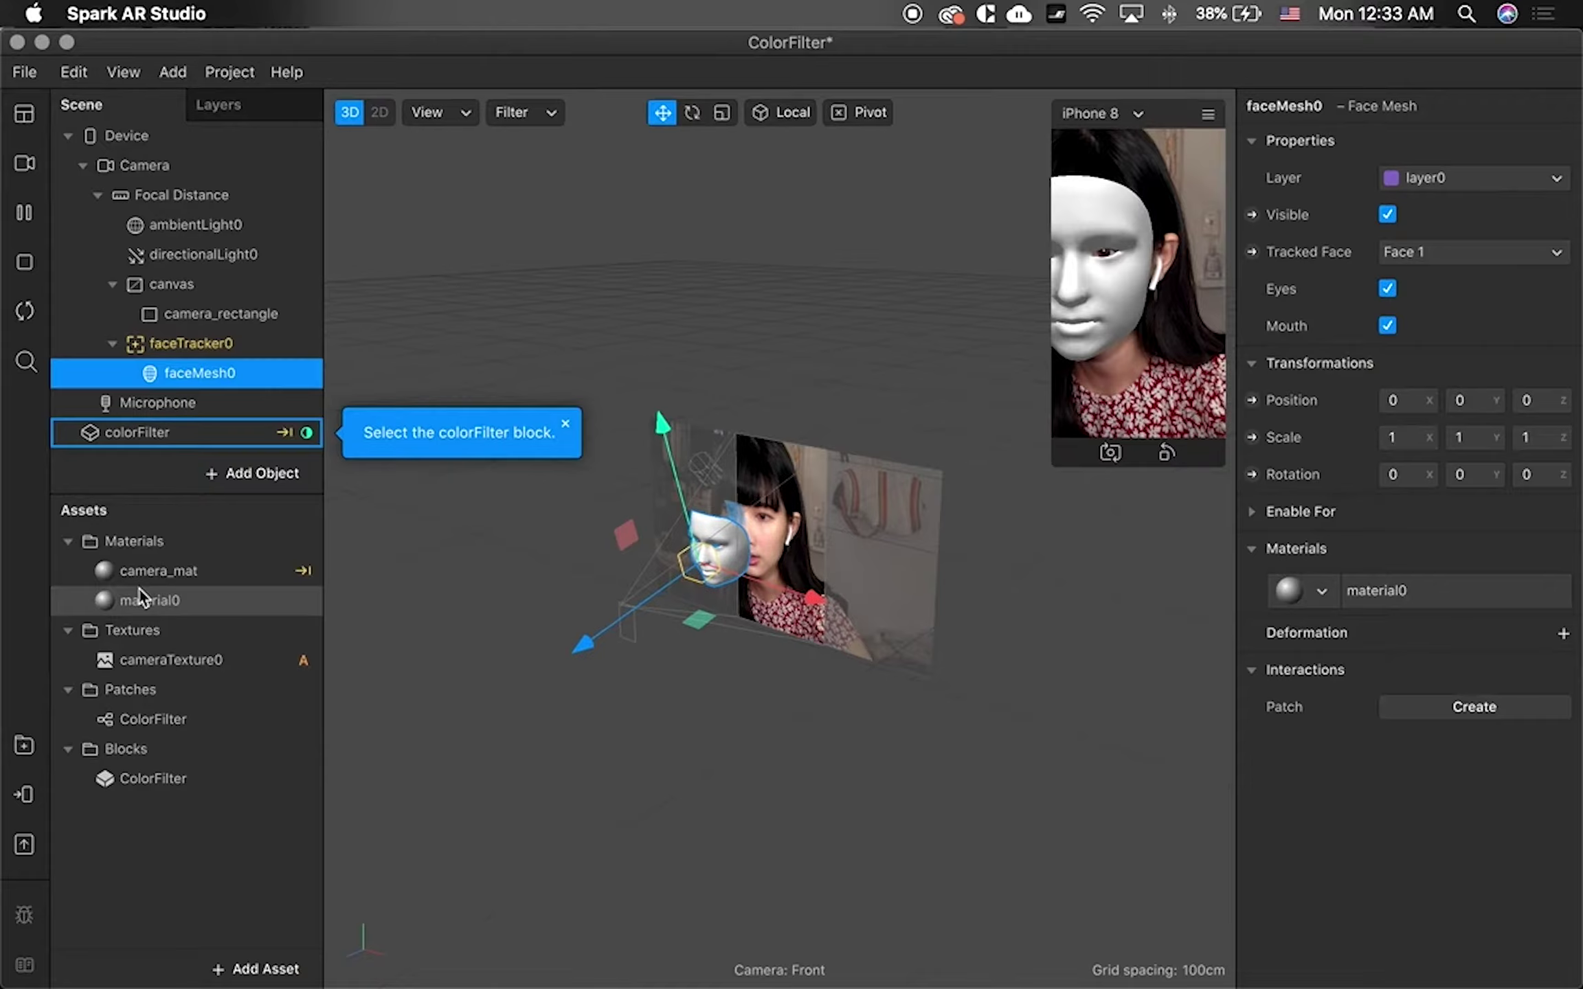
pyautogui.click(182, 598)
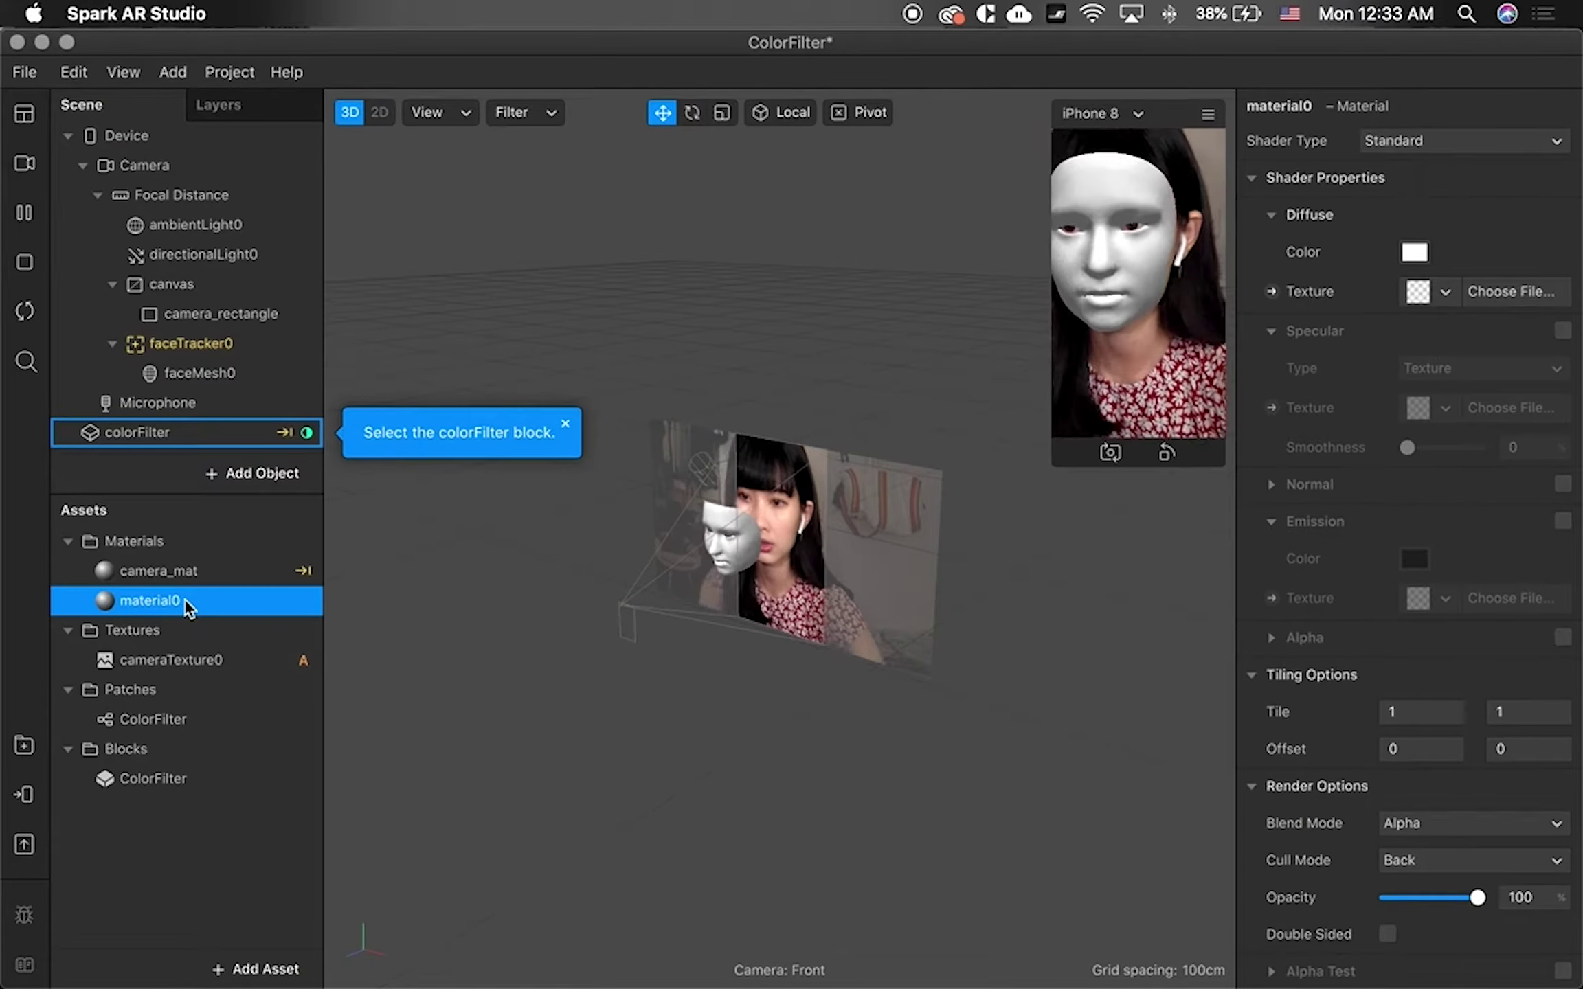
pyautogui.doubleClick(183, 600)
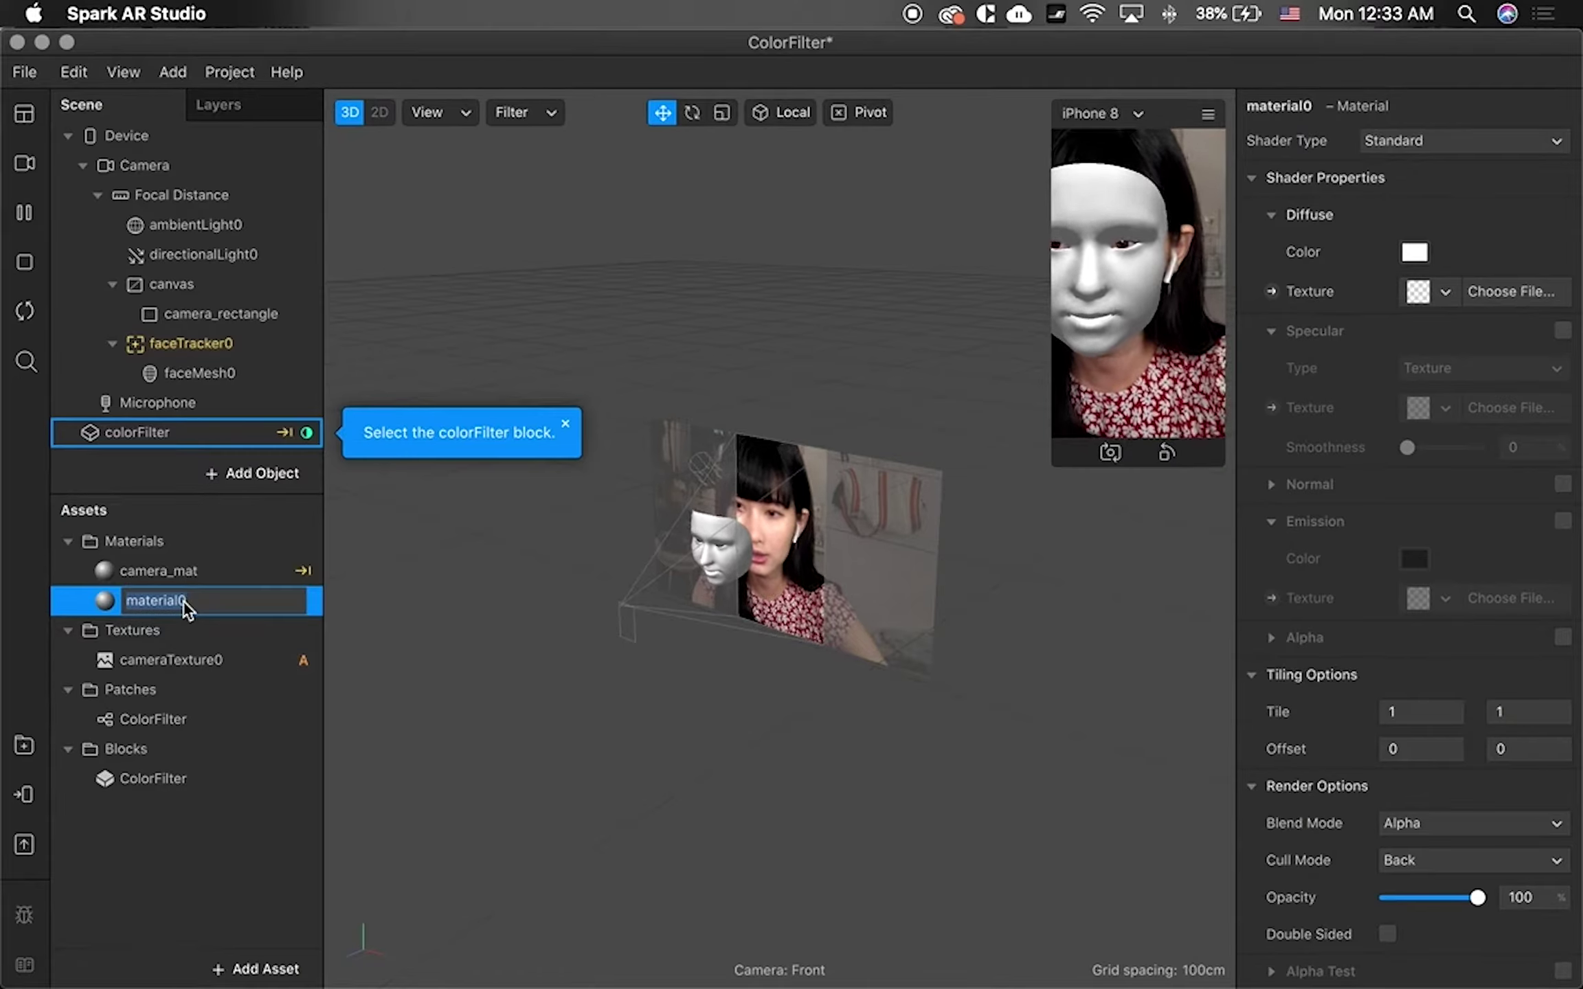
pyautogui.write('facemesh_mat')
pyautogui.press('Return')
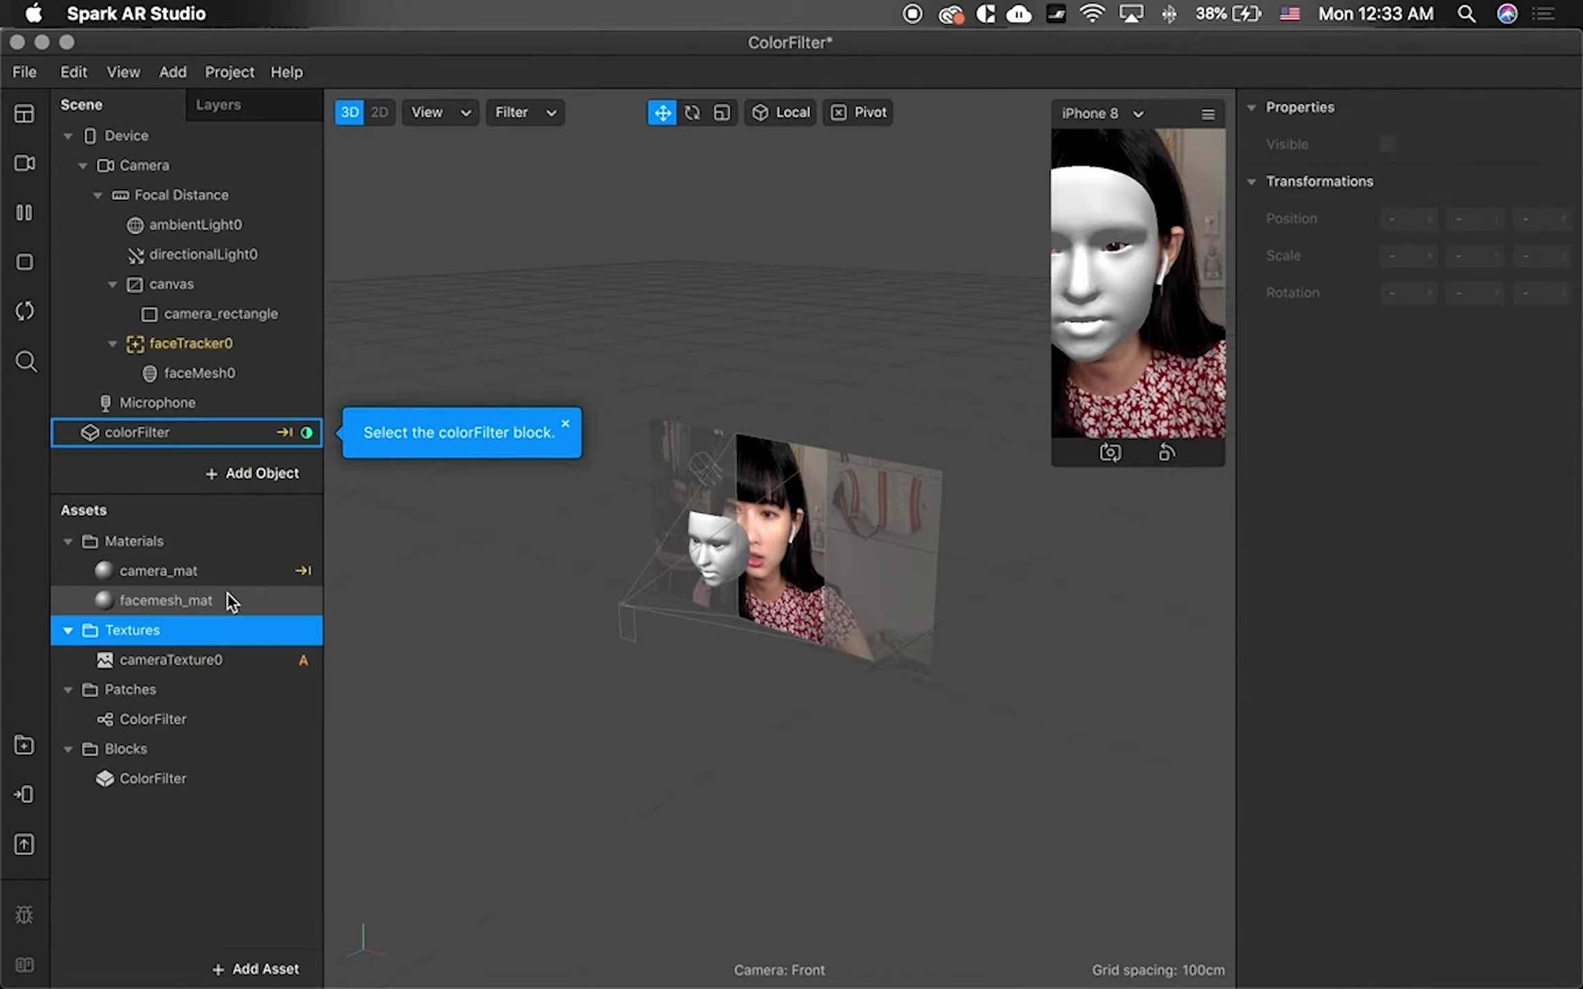
# - Set the facemesh_mat material's shader type to Retouching and increase its skin smoothing
pyautogui.click(248, 598)
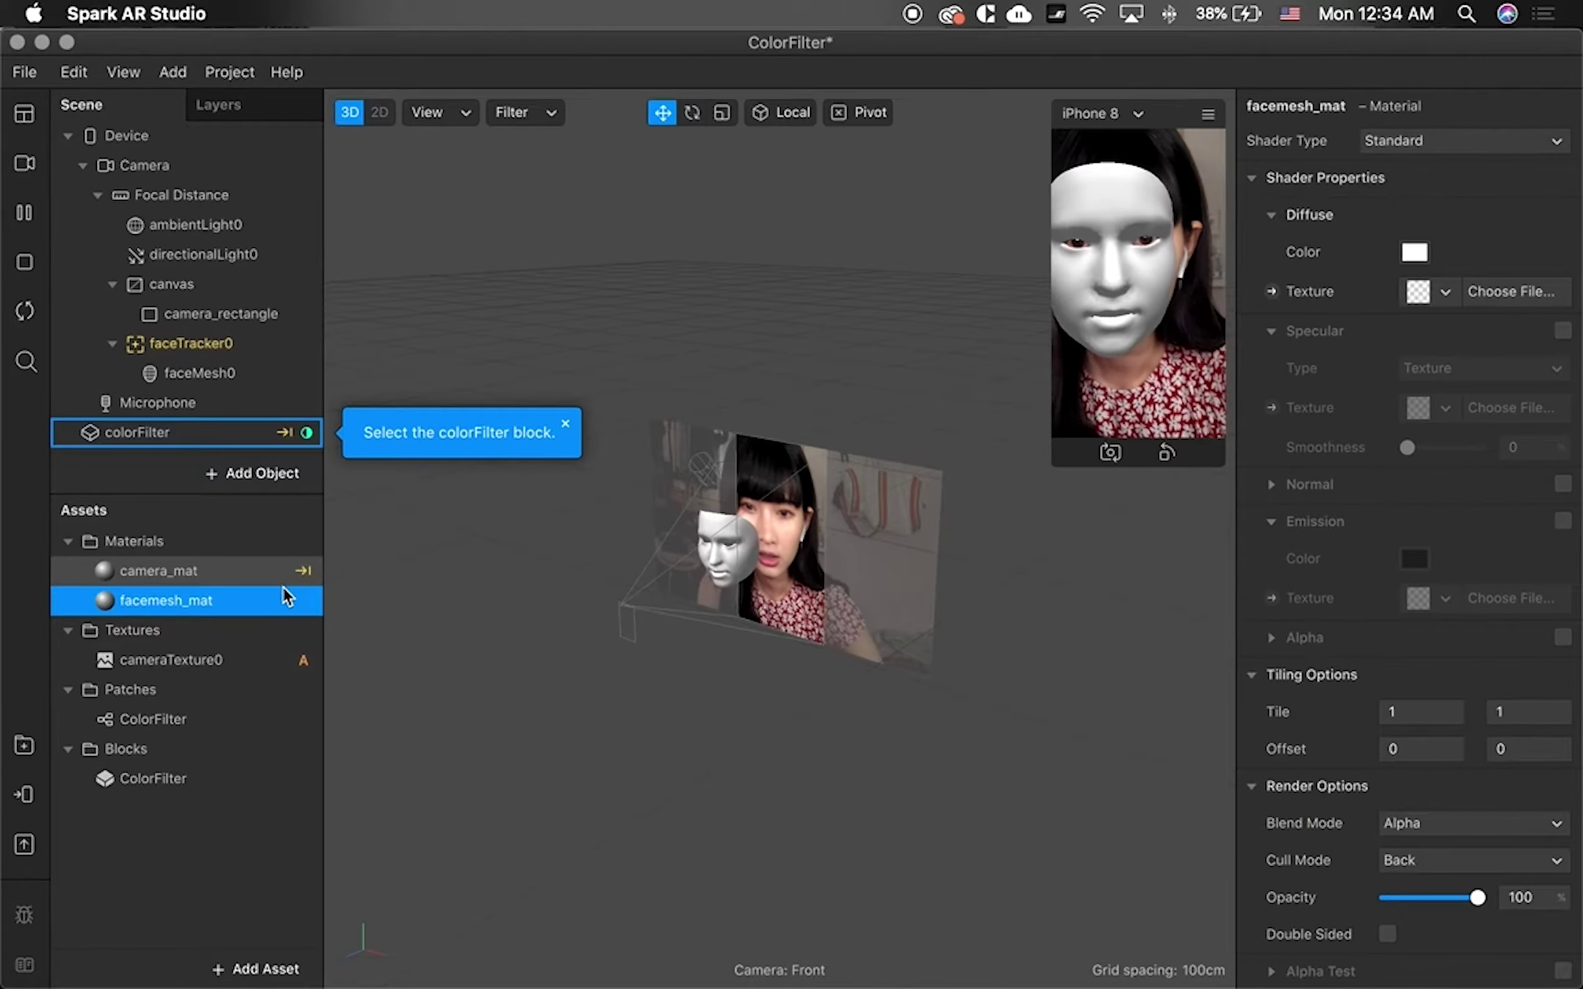
pyautogui.click(1554, 141)
pyautogui.click(1491, 296)
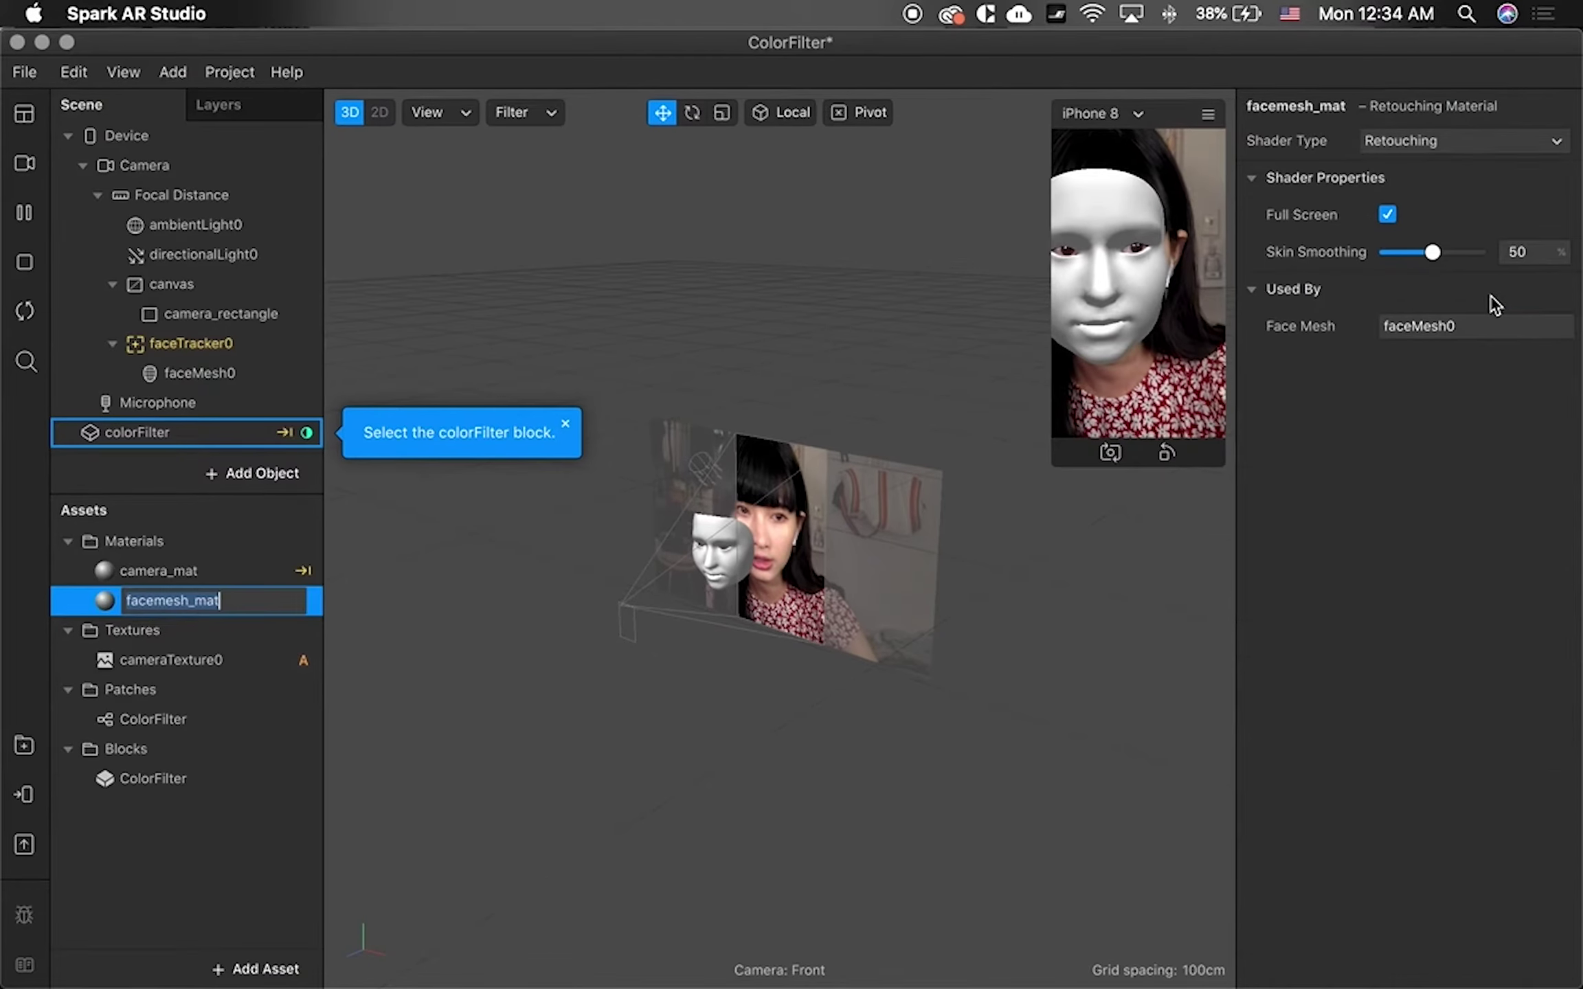
pyautogui.moveTo(1455, 265); pyautogui.dragTo(1521, 254)
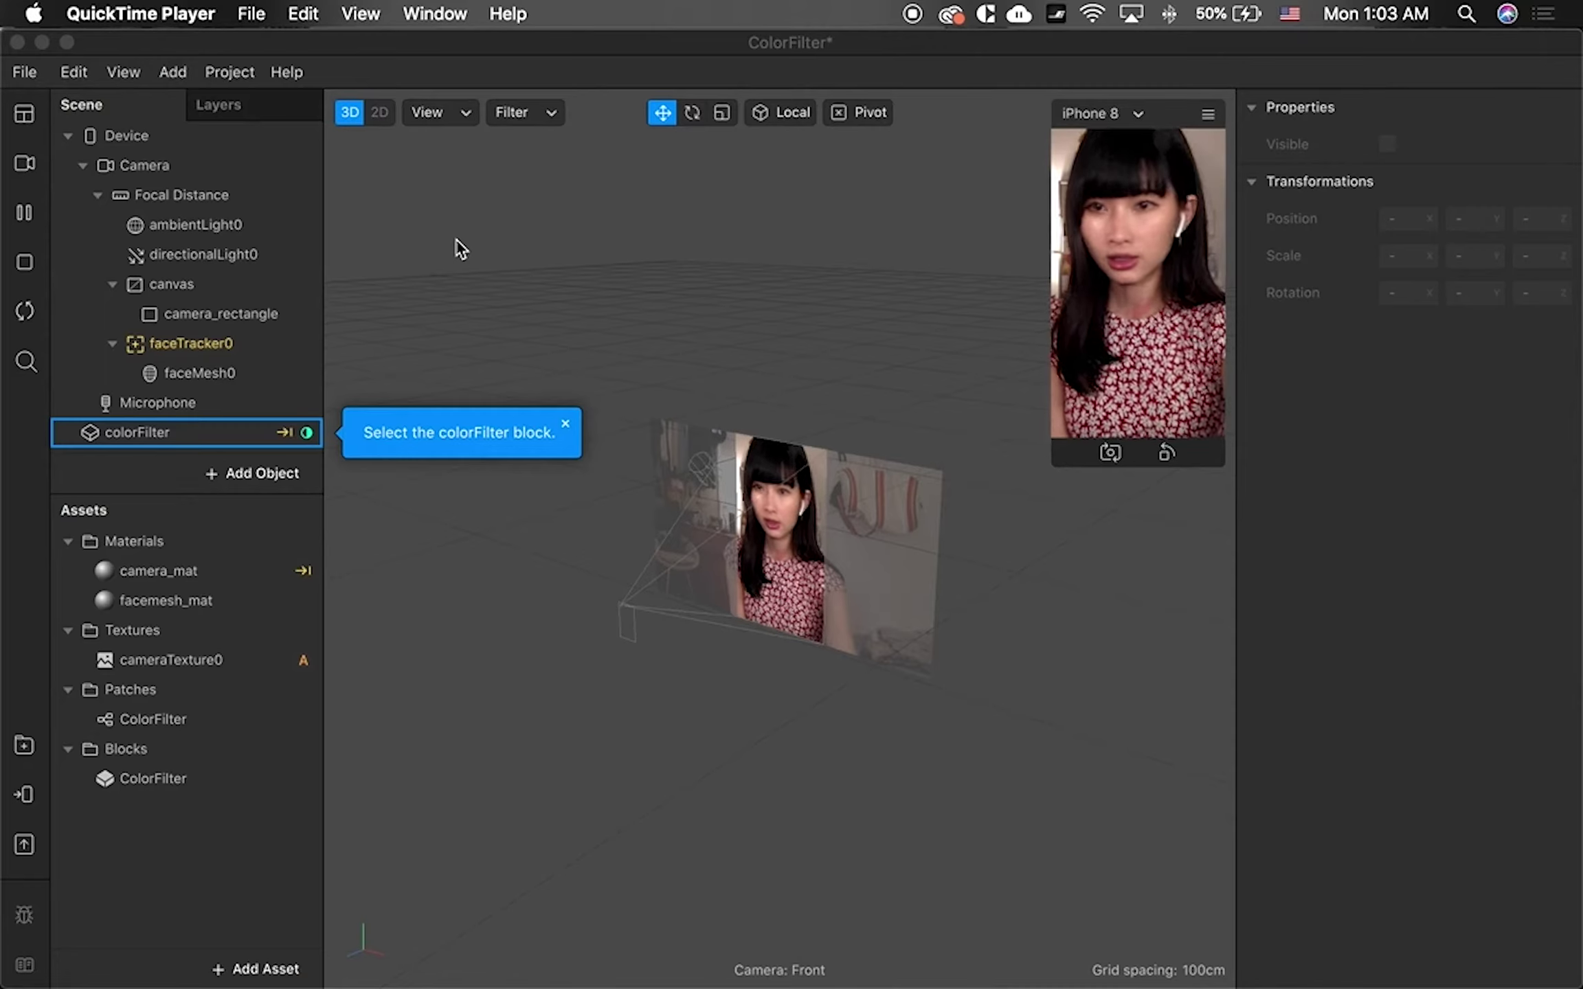
# - Add a 2D text object inside the canvas and rename it week
pyautogui.click(200, 283)
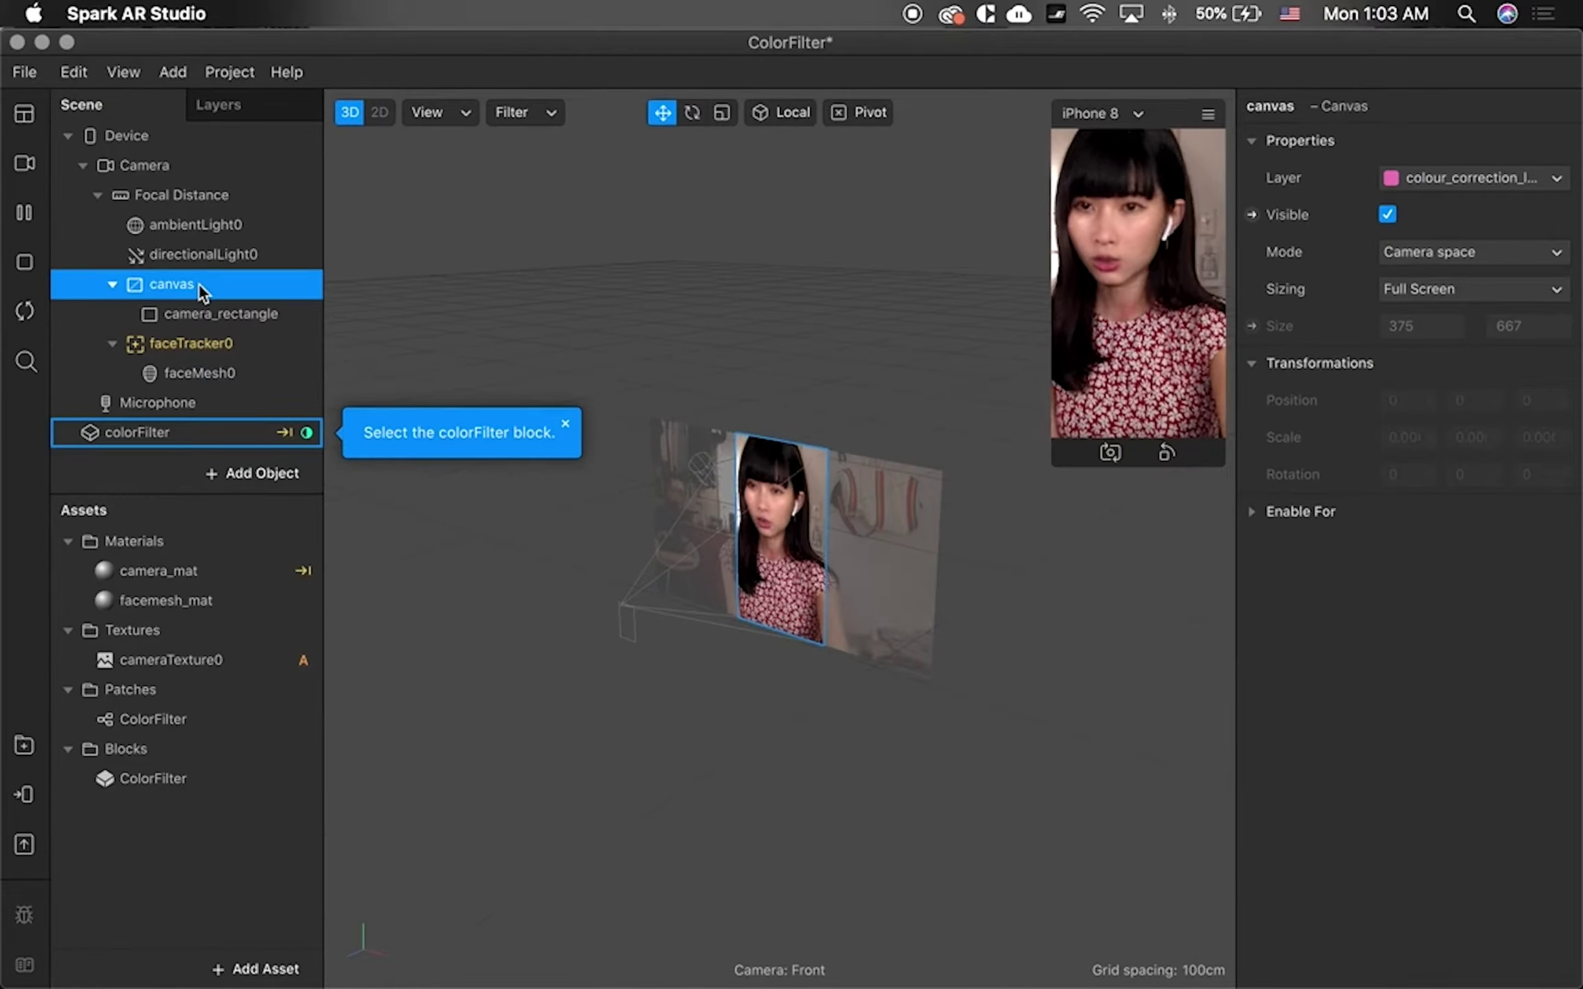
pyautogui.rightClick(199, 283)
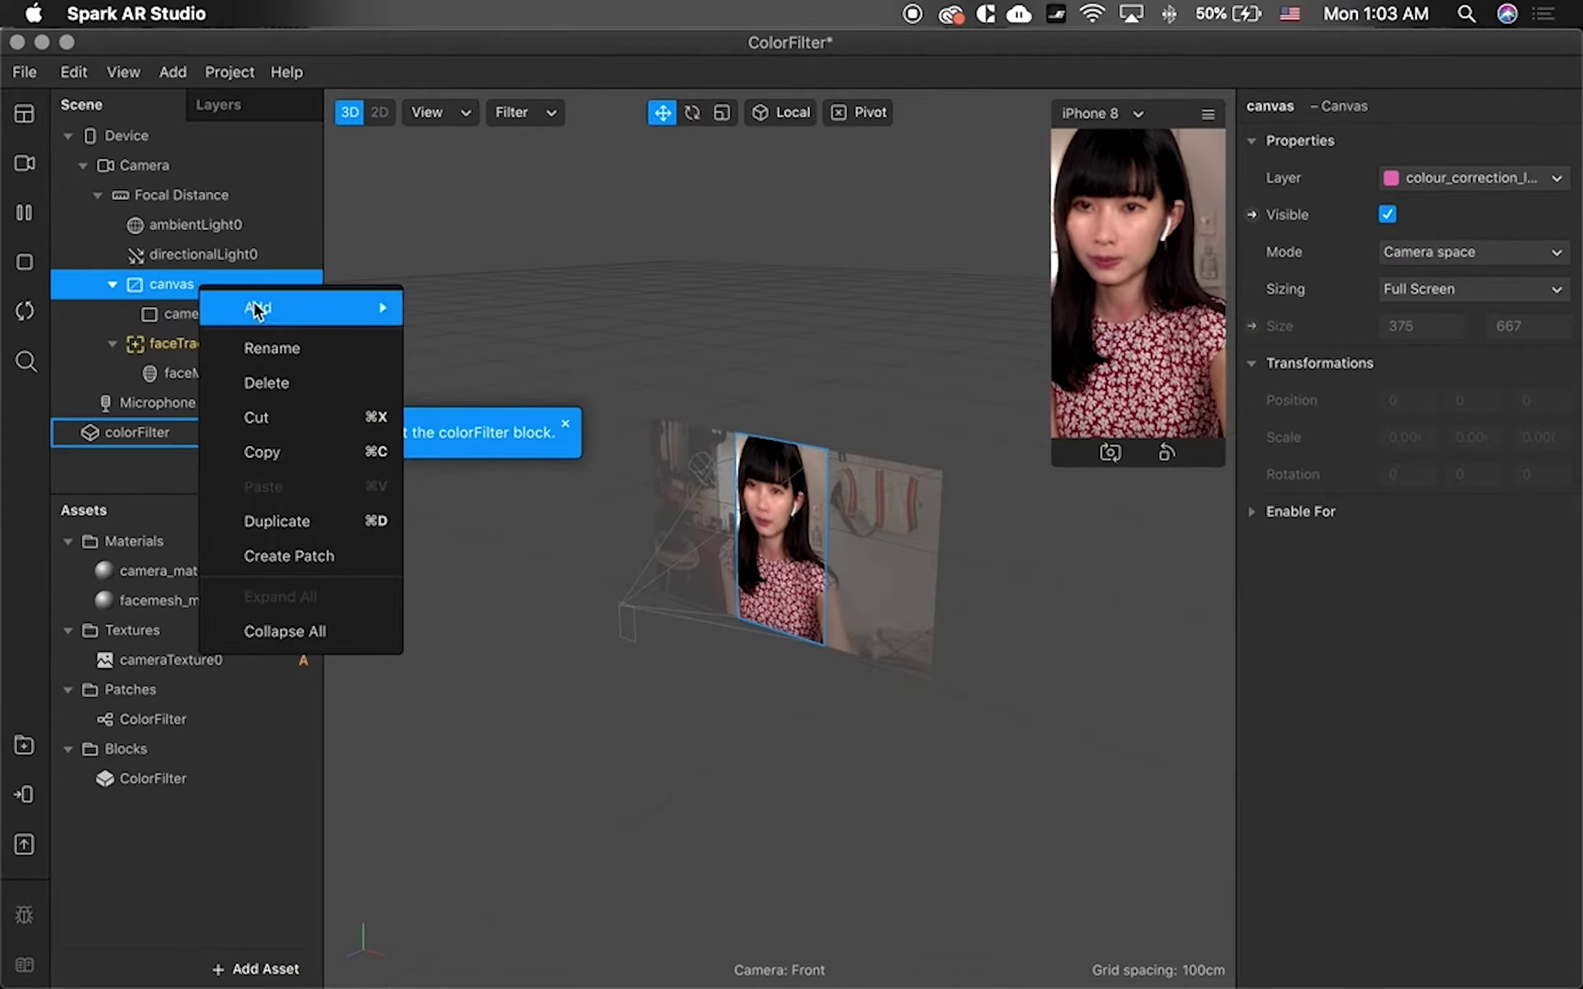
pyautogui.moveTo(256, 310)
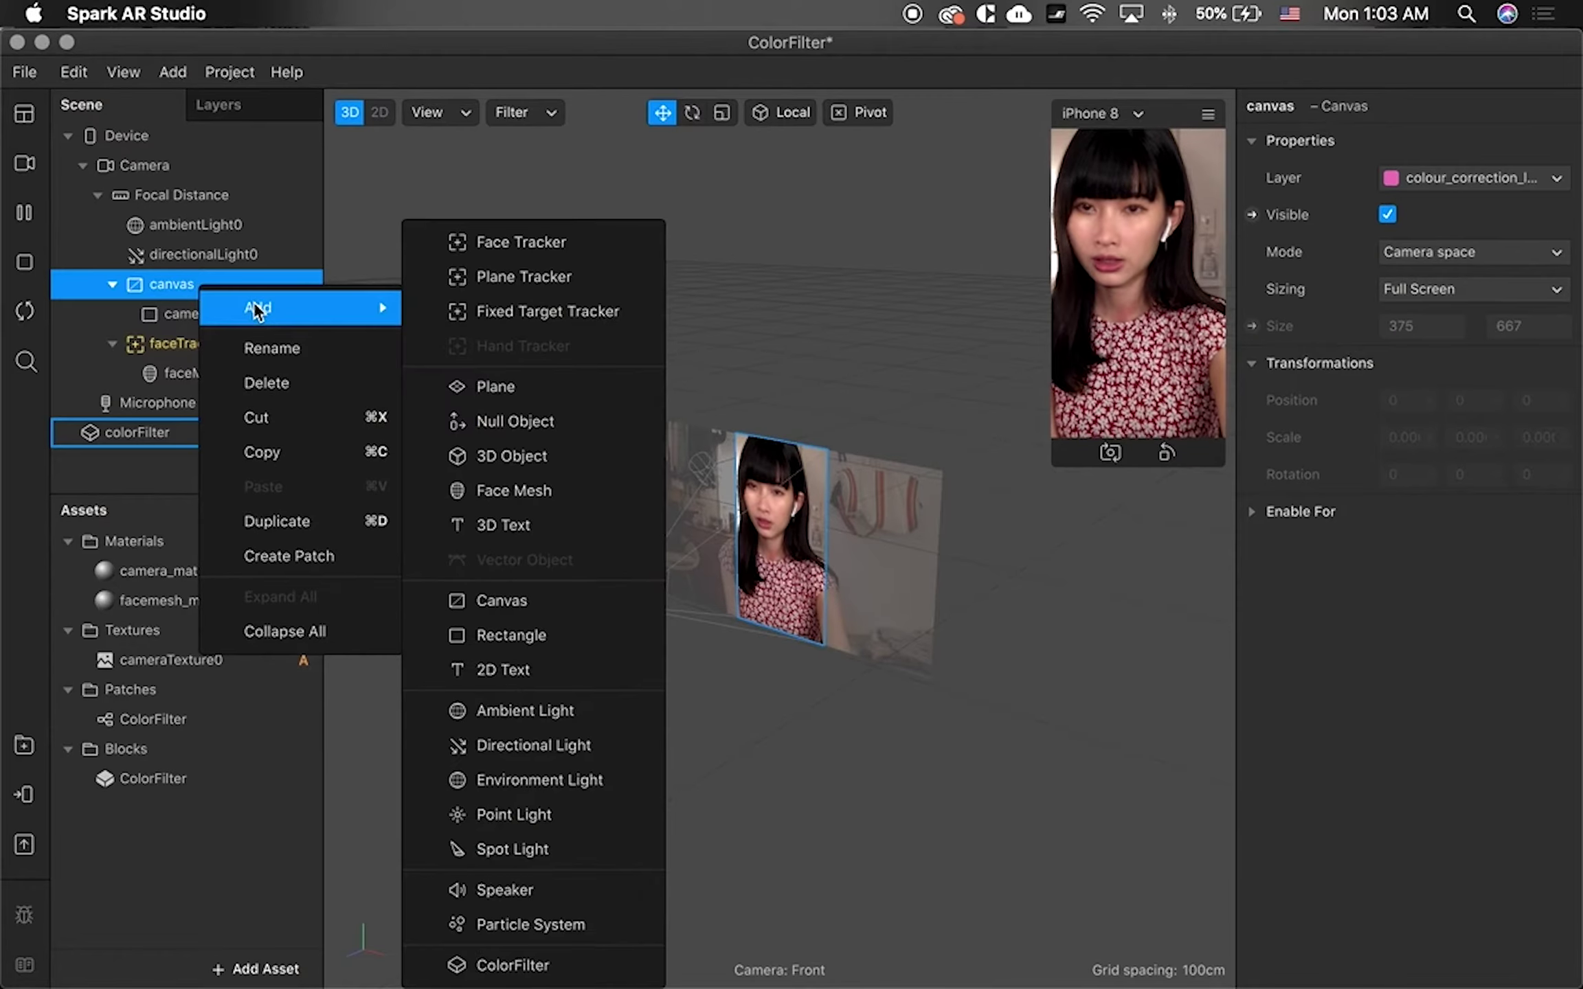
pyautogui.click(503, 677)
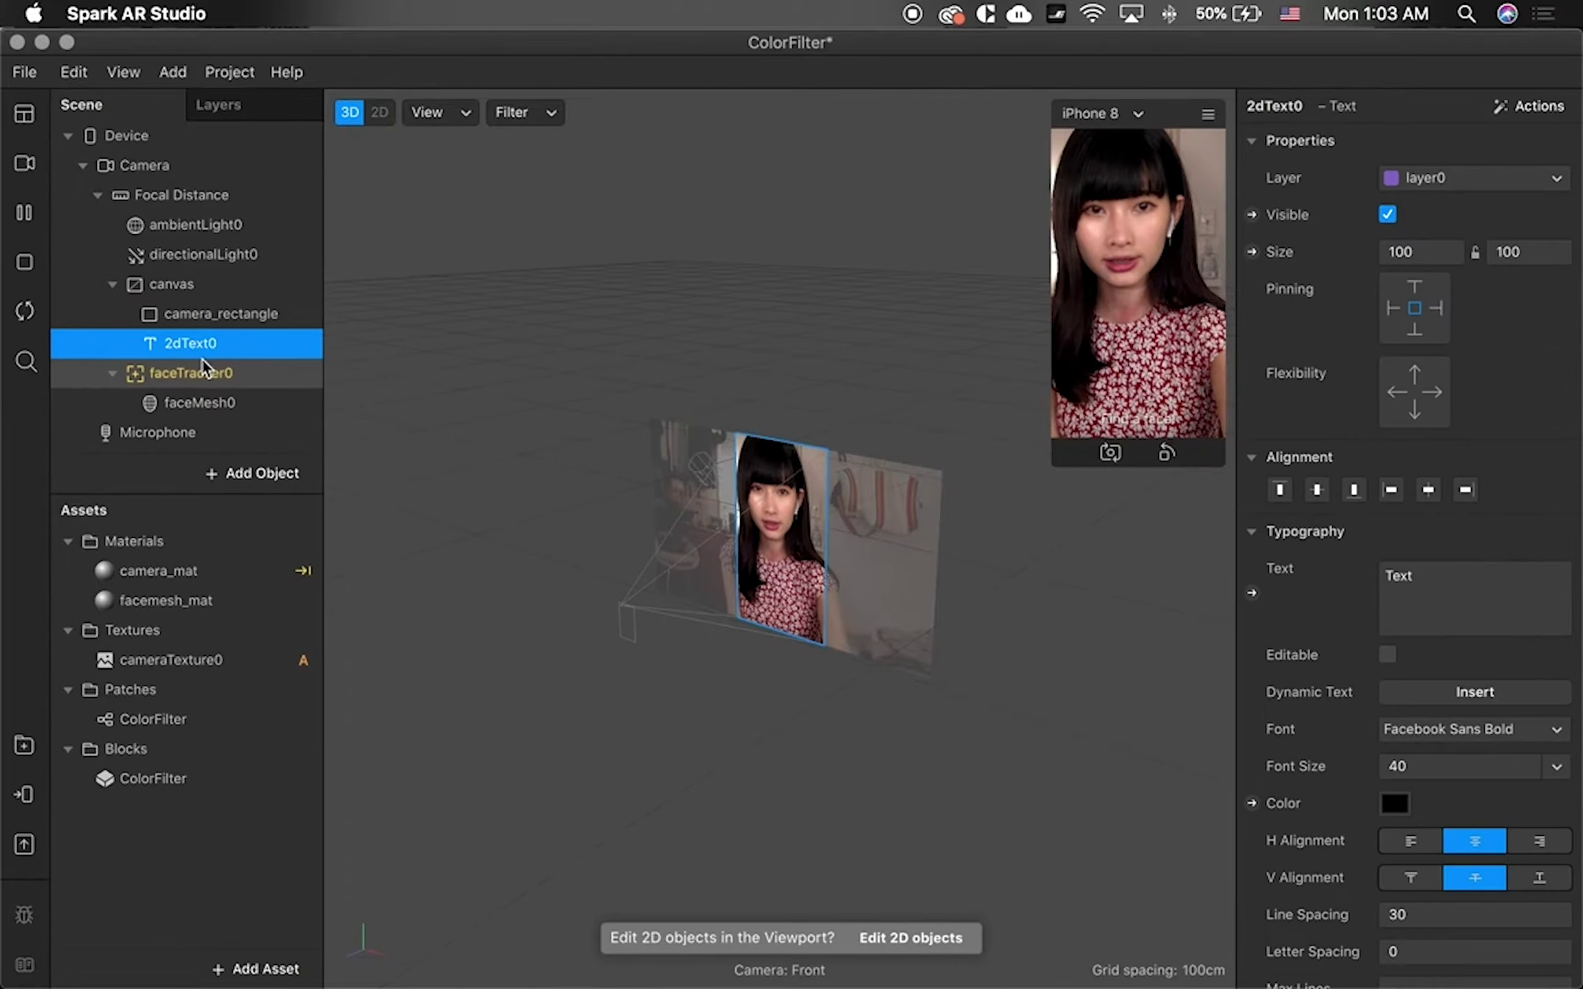
pyautogui.doubleClick(199, 346)
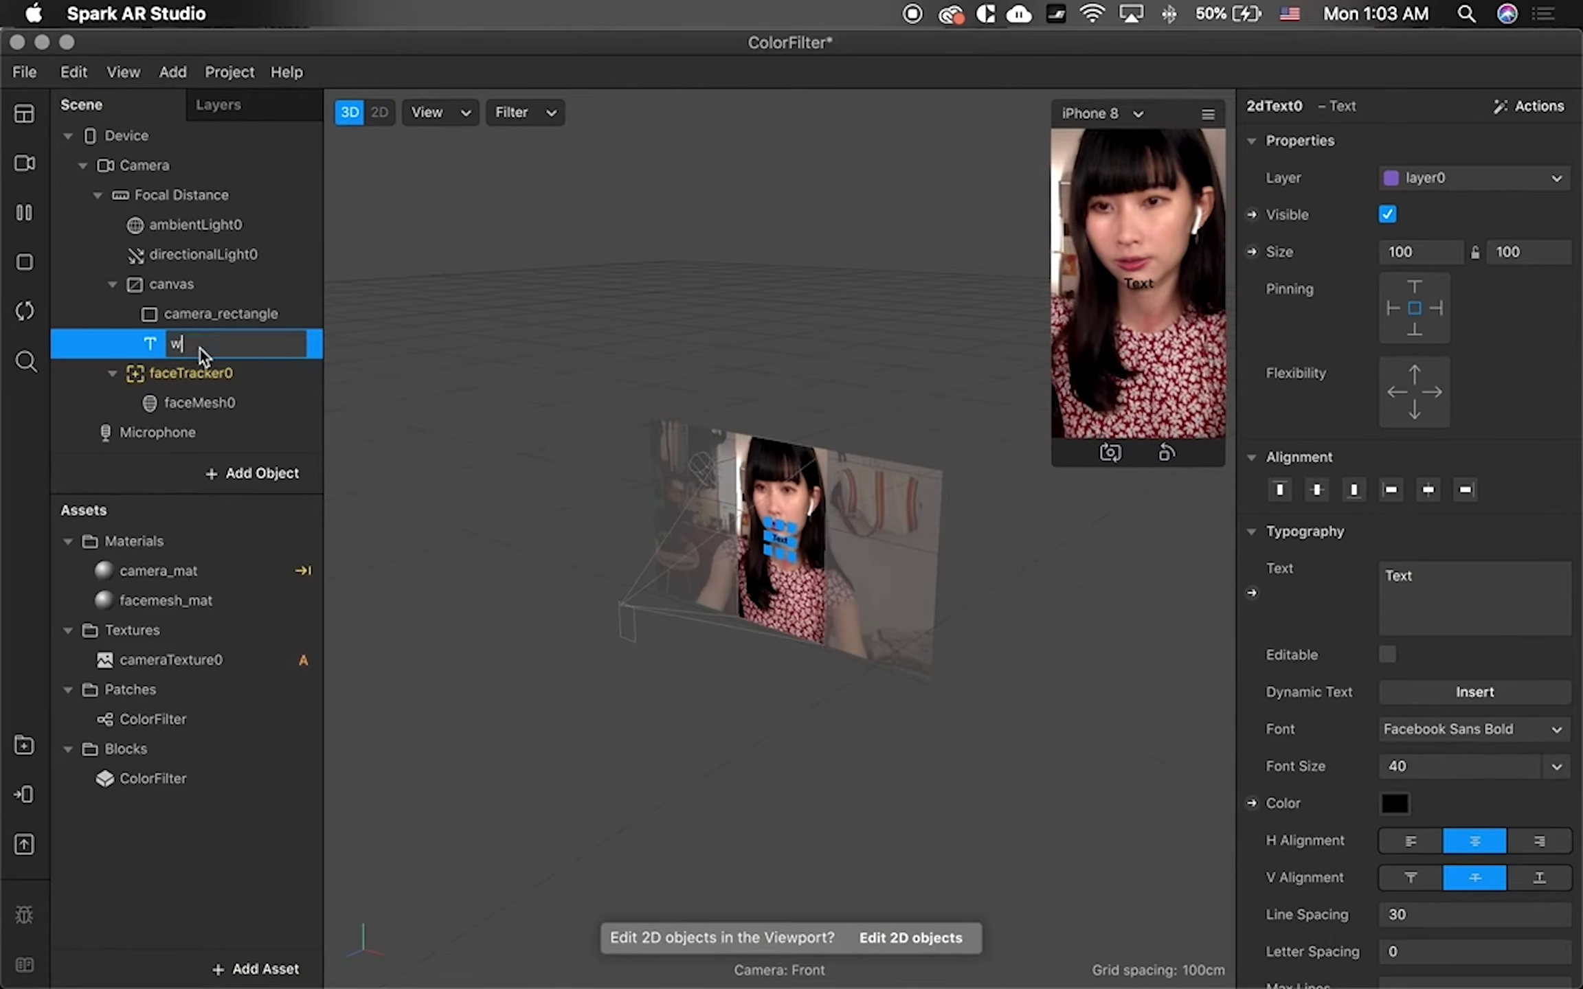
pyautogui.write('week')
pyautogui.press('Return')
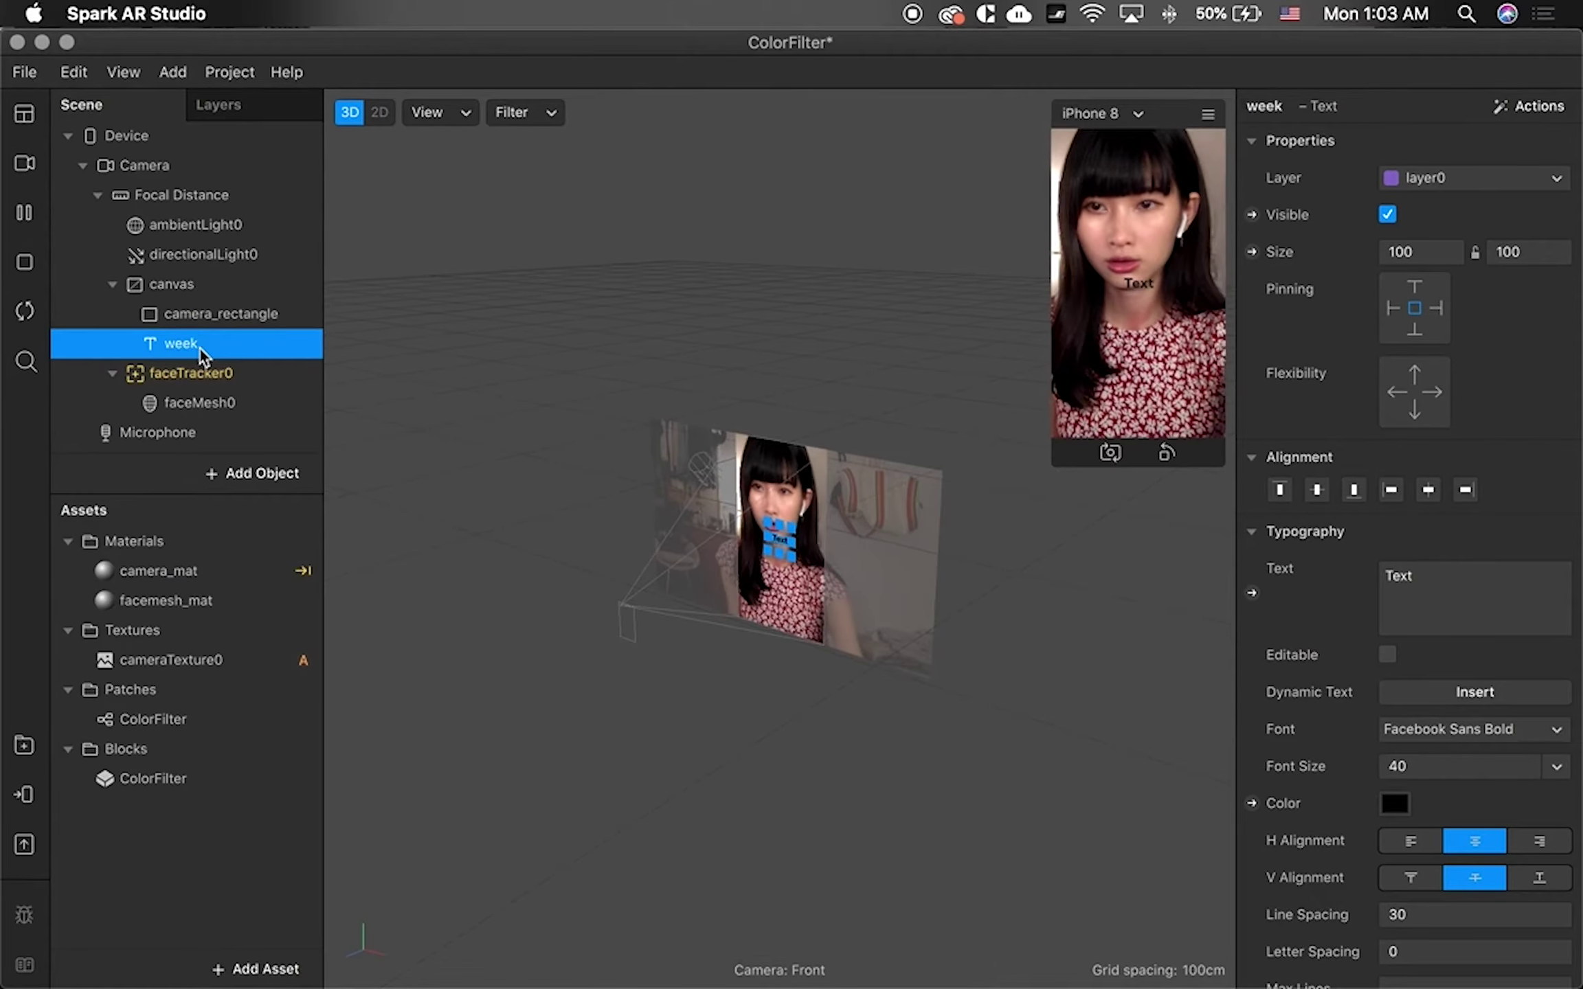
# - Add a second 2D text object inside the canvas and rename it time
pyautogui.click(200, 283)
pyautogui.rightClick(199, 282)
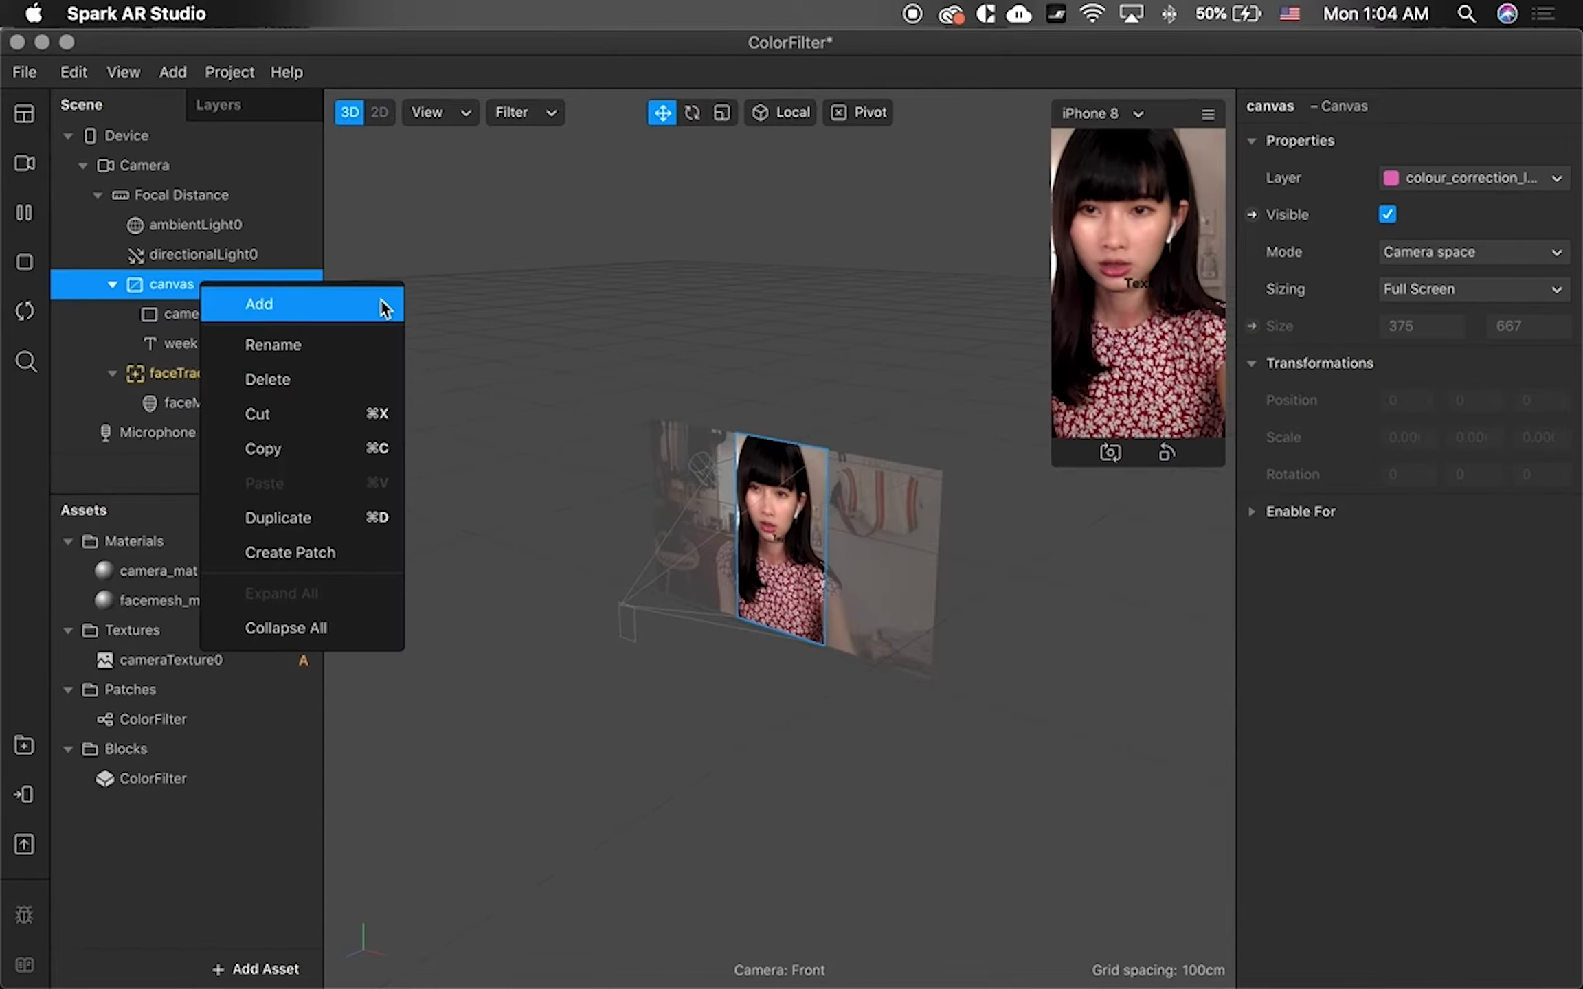
pyautogui.moveTo(389, 307)
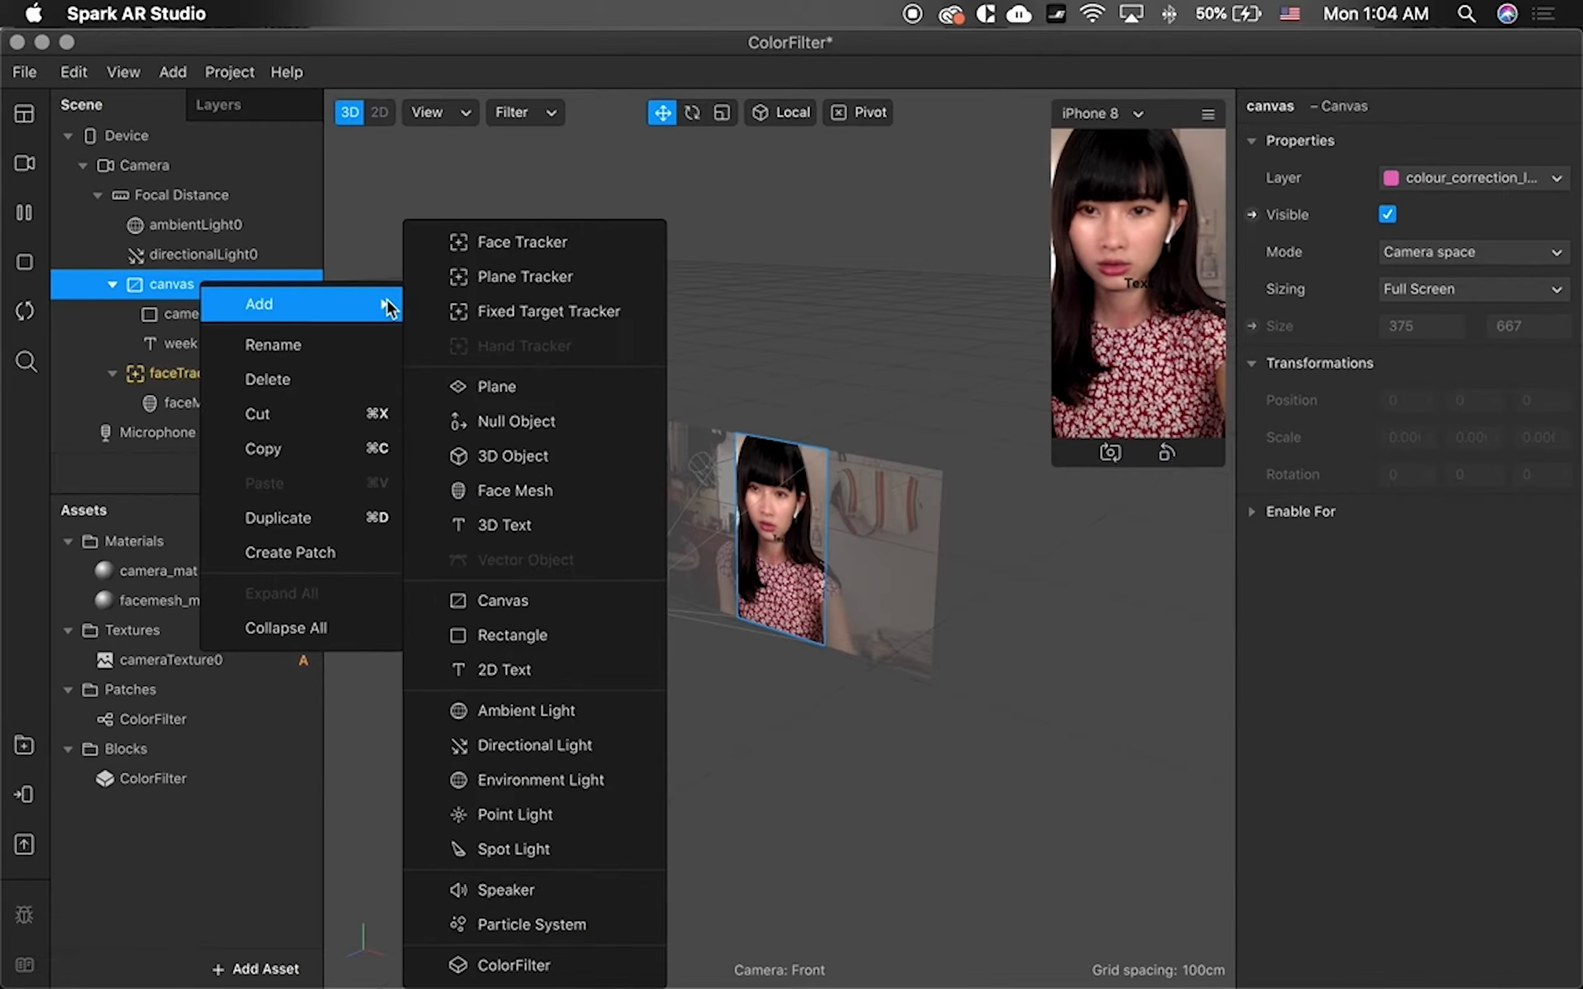
pyautogui.click(574, 672)
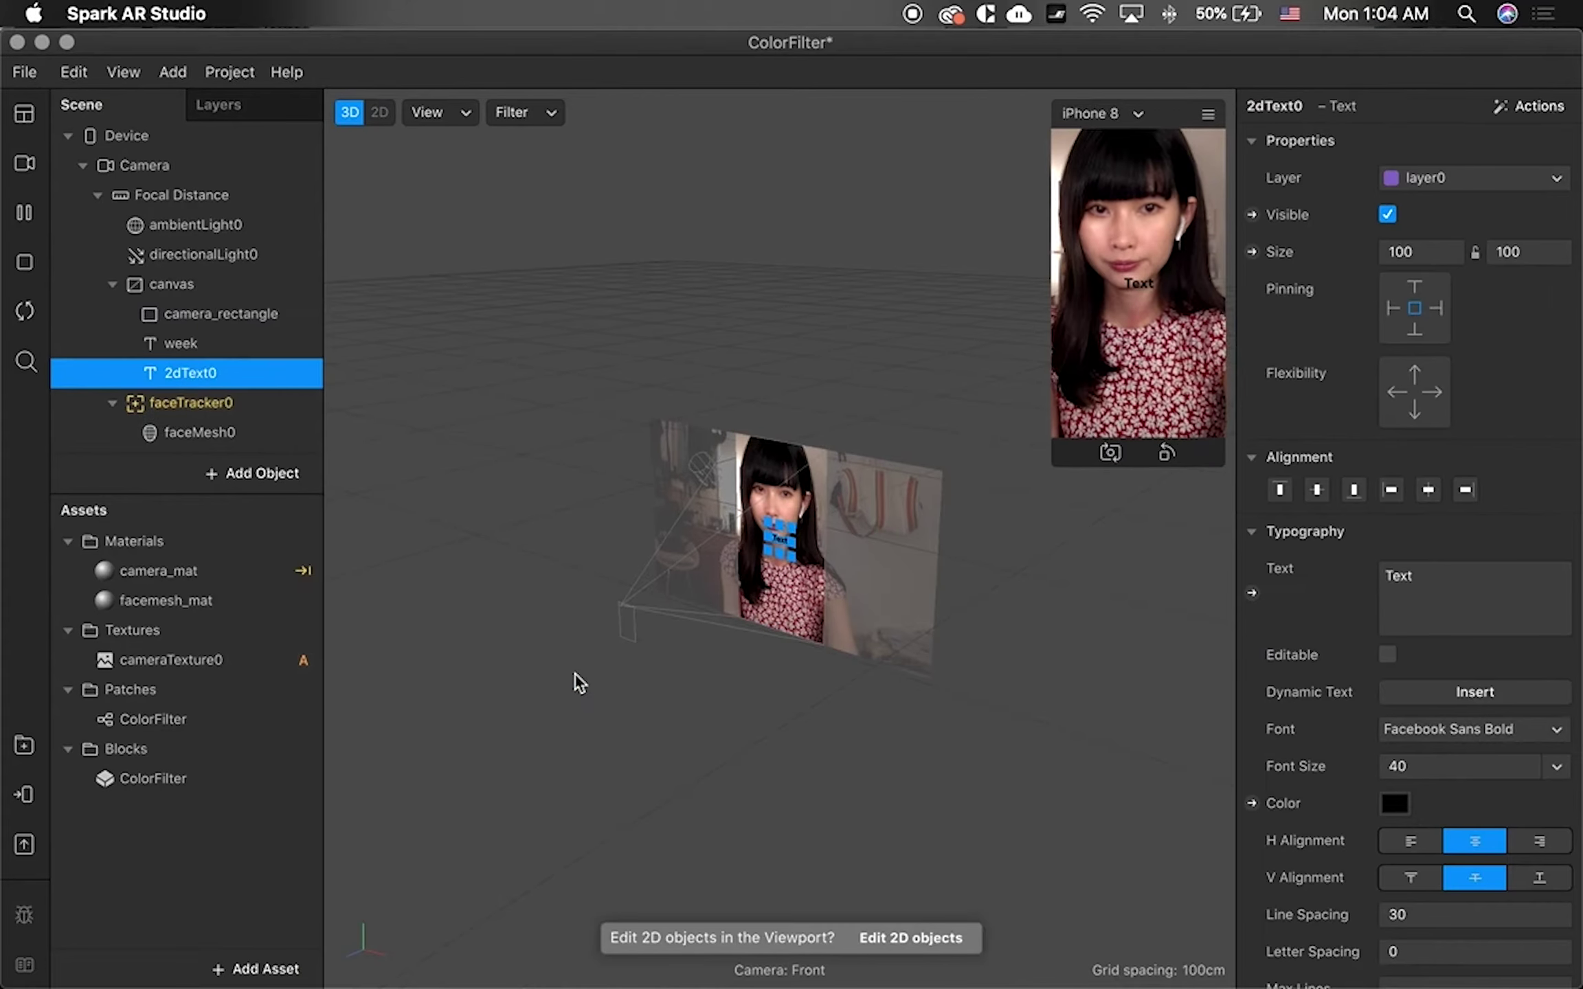
pyautogui.doubleClick(210, 374)
pyautogui.write('time')
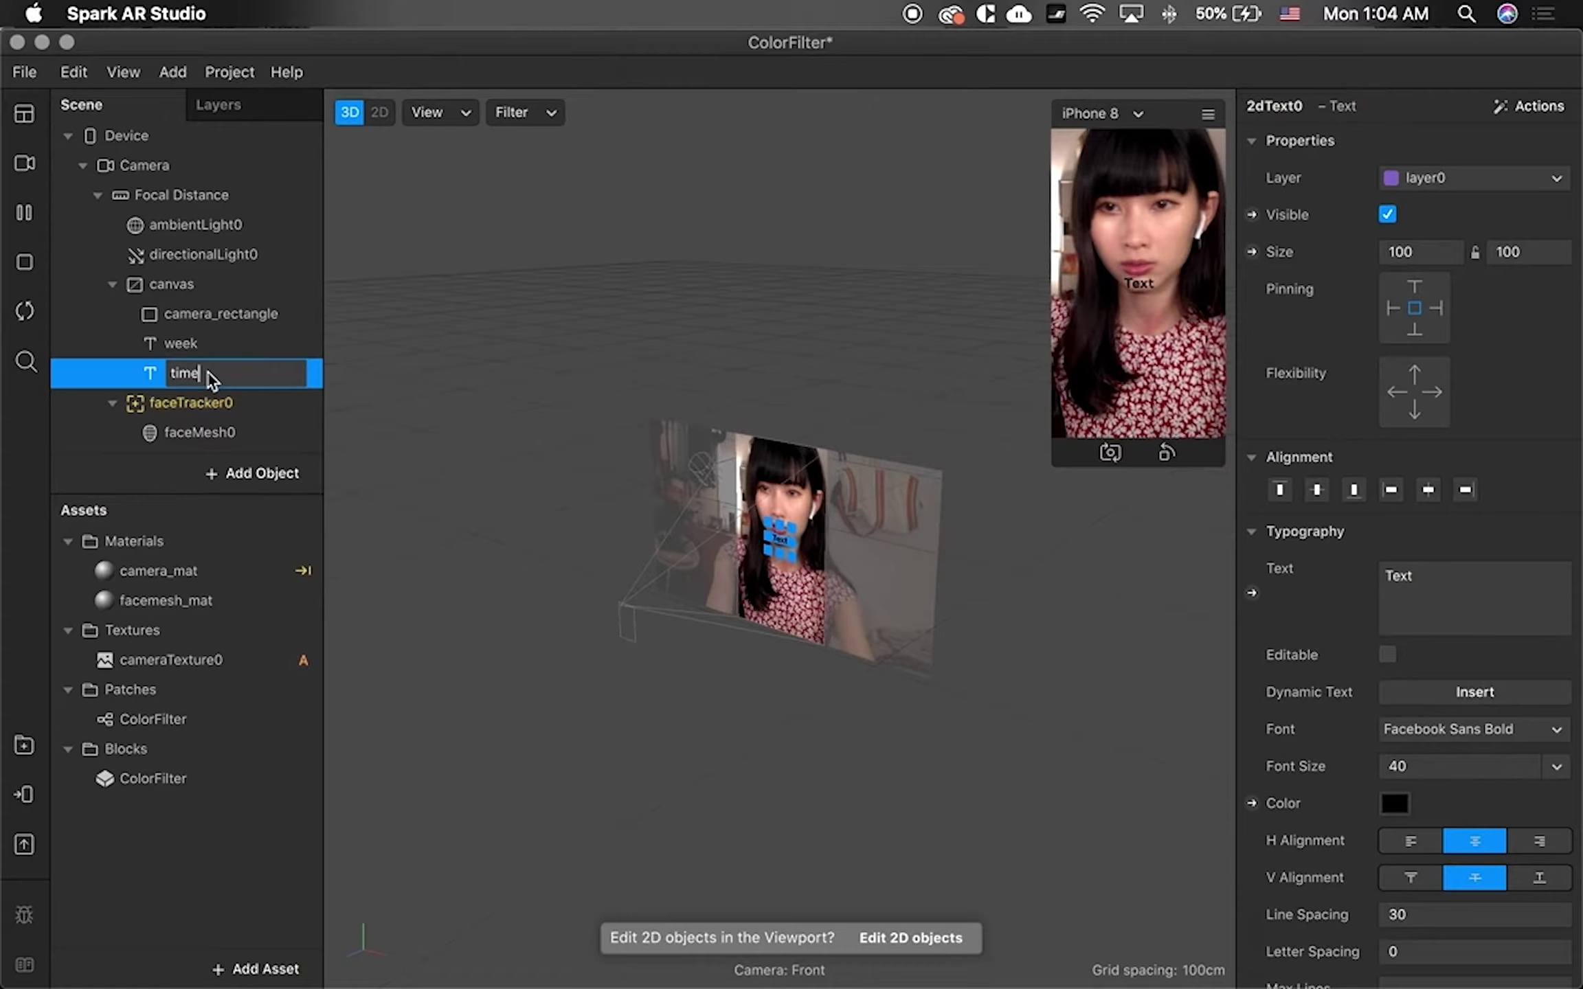
pyautogui.press('Return')
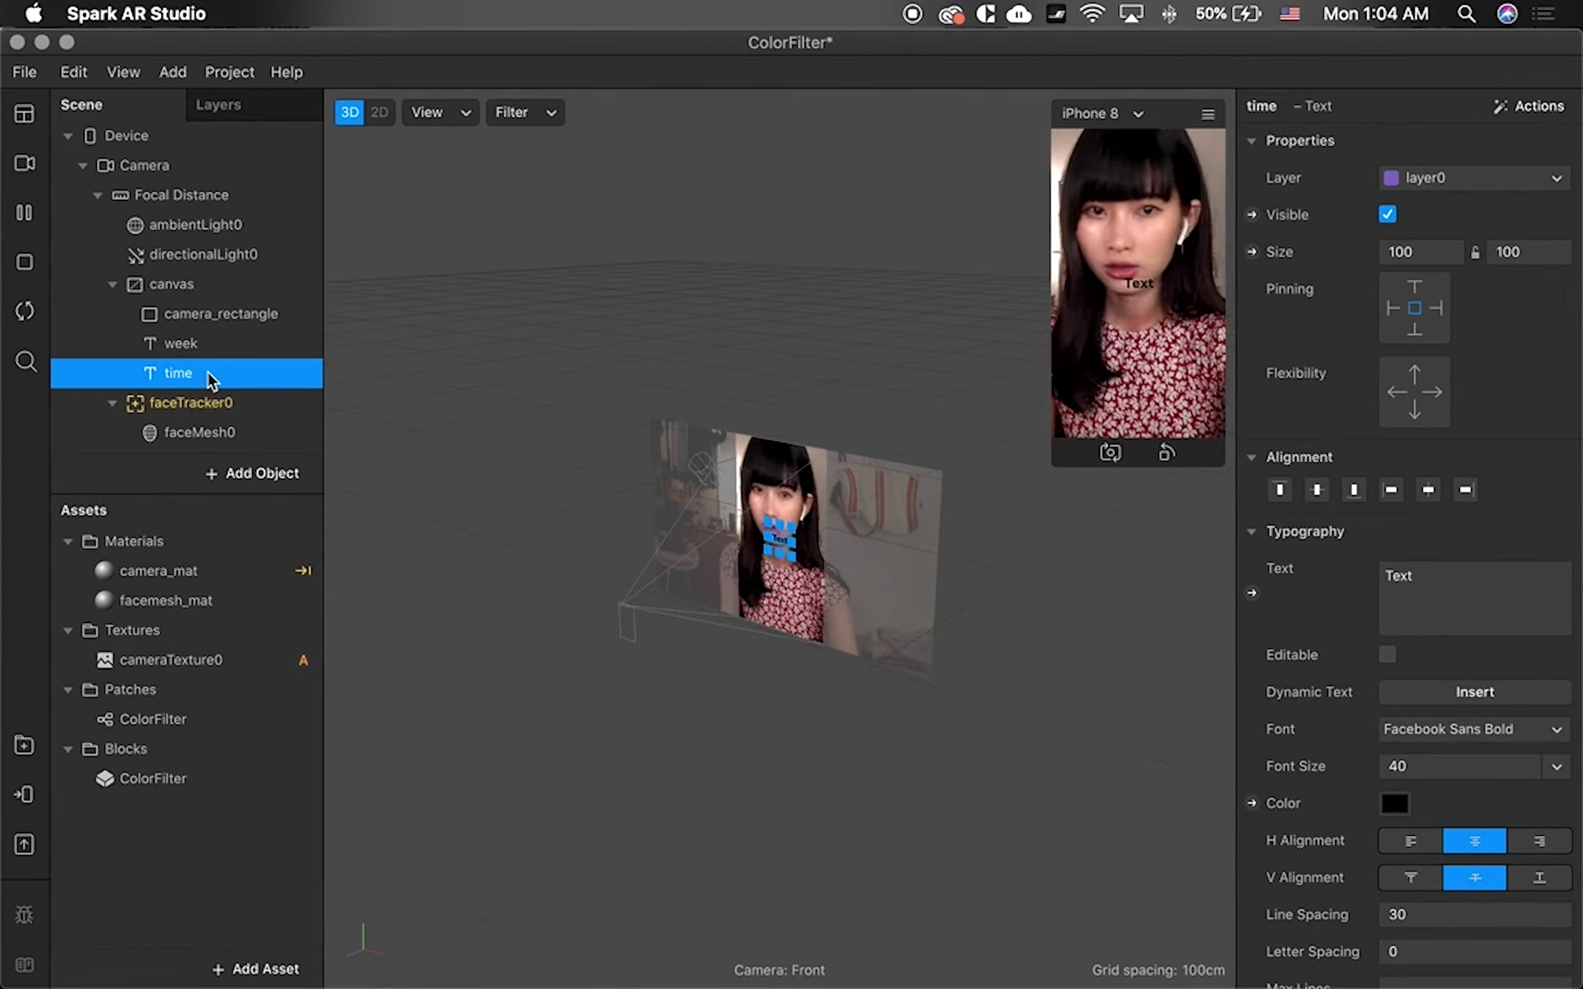
# - Import the font file SignatureCollection-gxEe4.ttf from the london.fog folder on the computer as a project asset
pyautogui.click(222, 970)
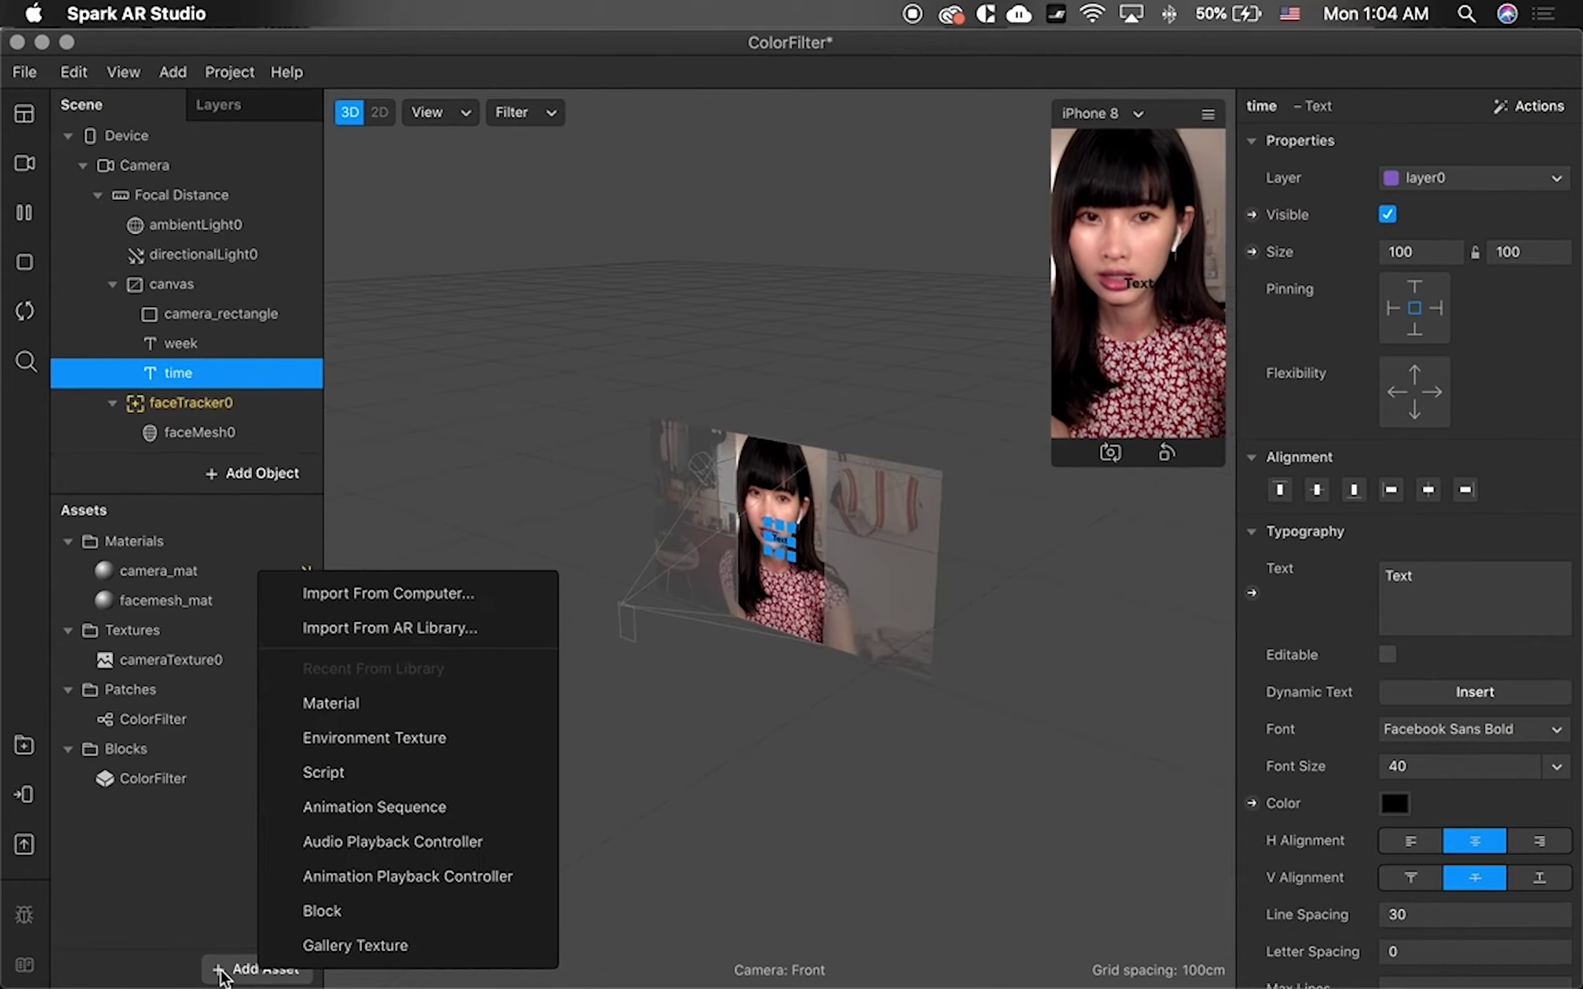
pyautogui.click(346, 592)
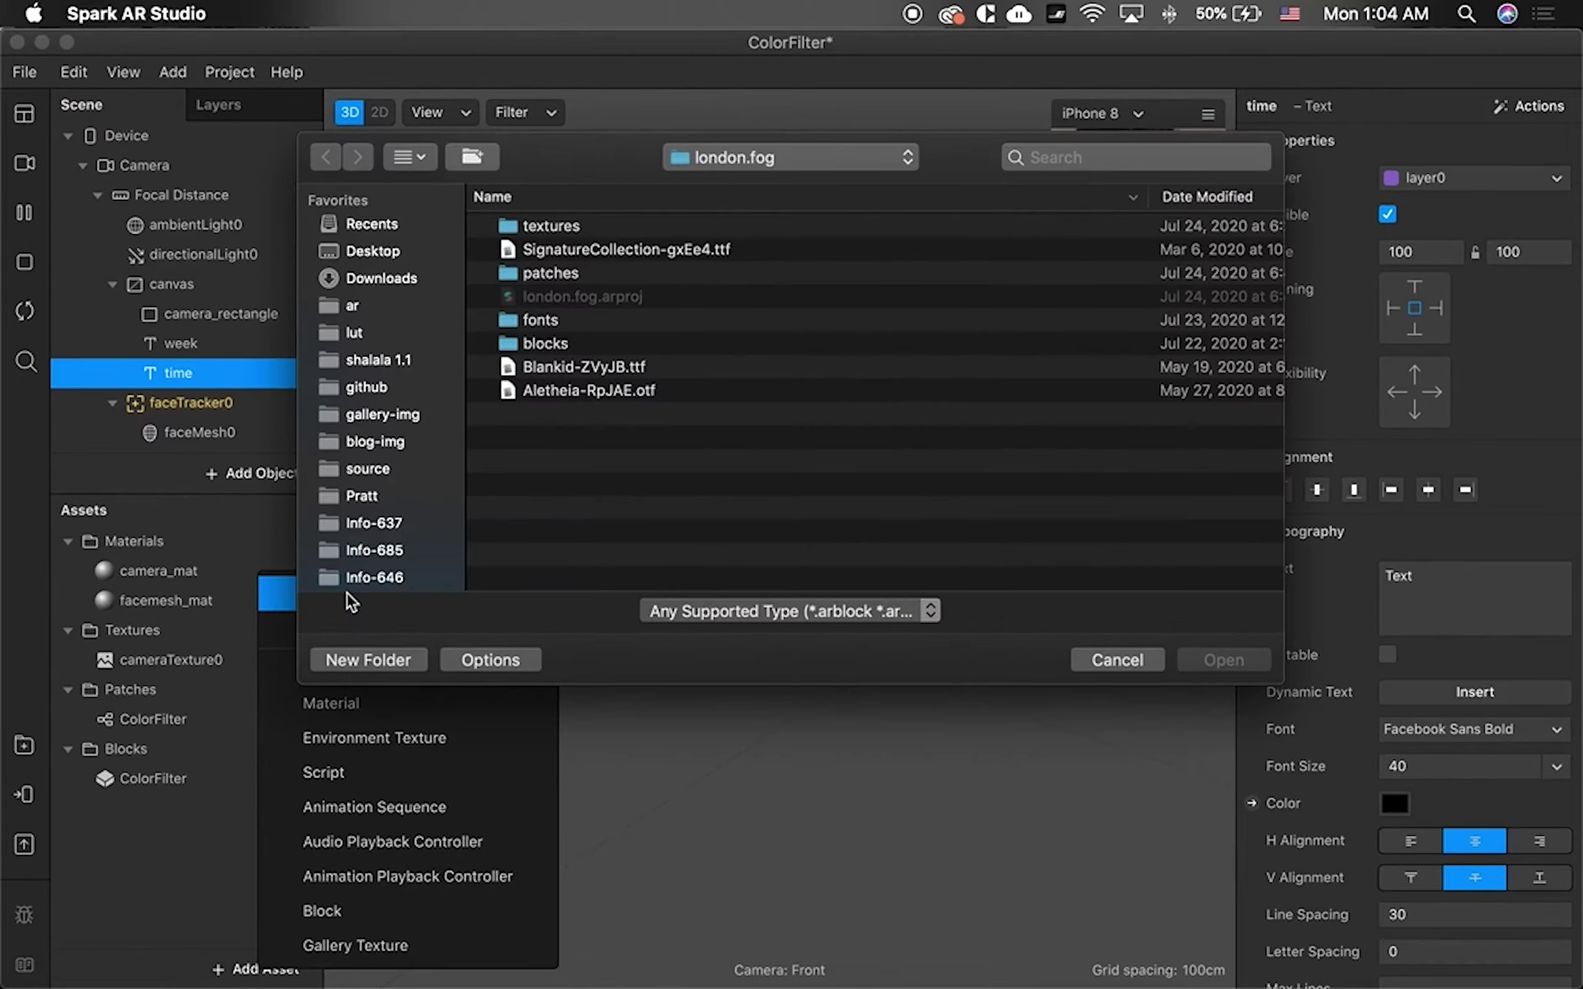
pyautogui.click(620, 250)
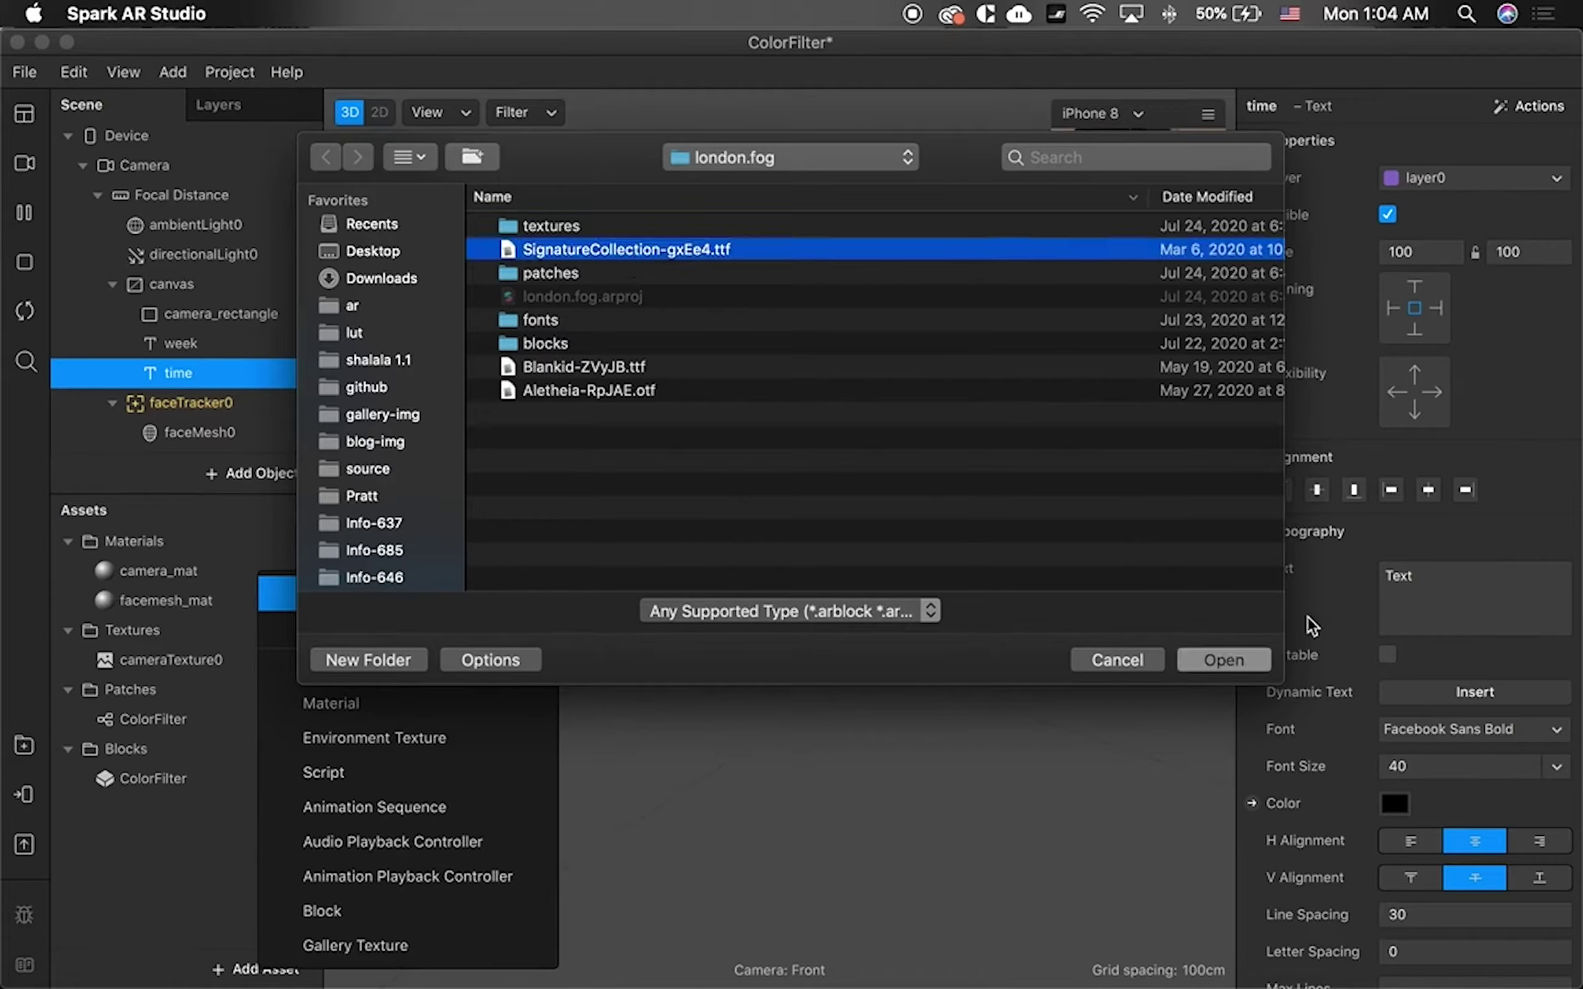
pyautogui.click(1252, 658)
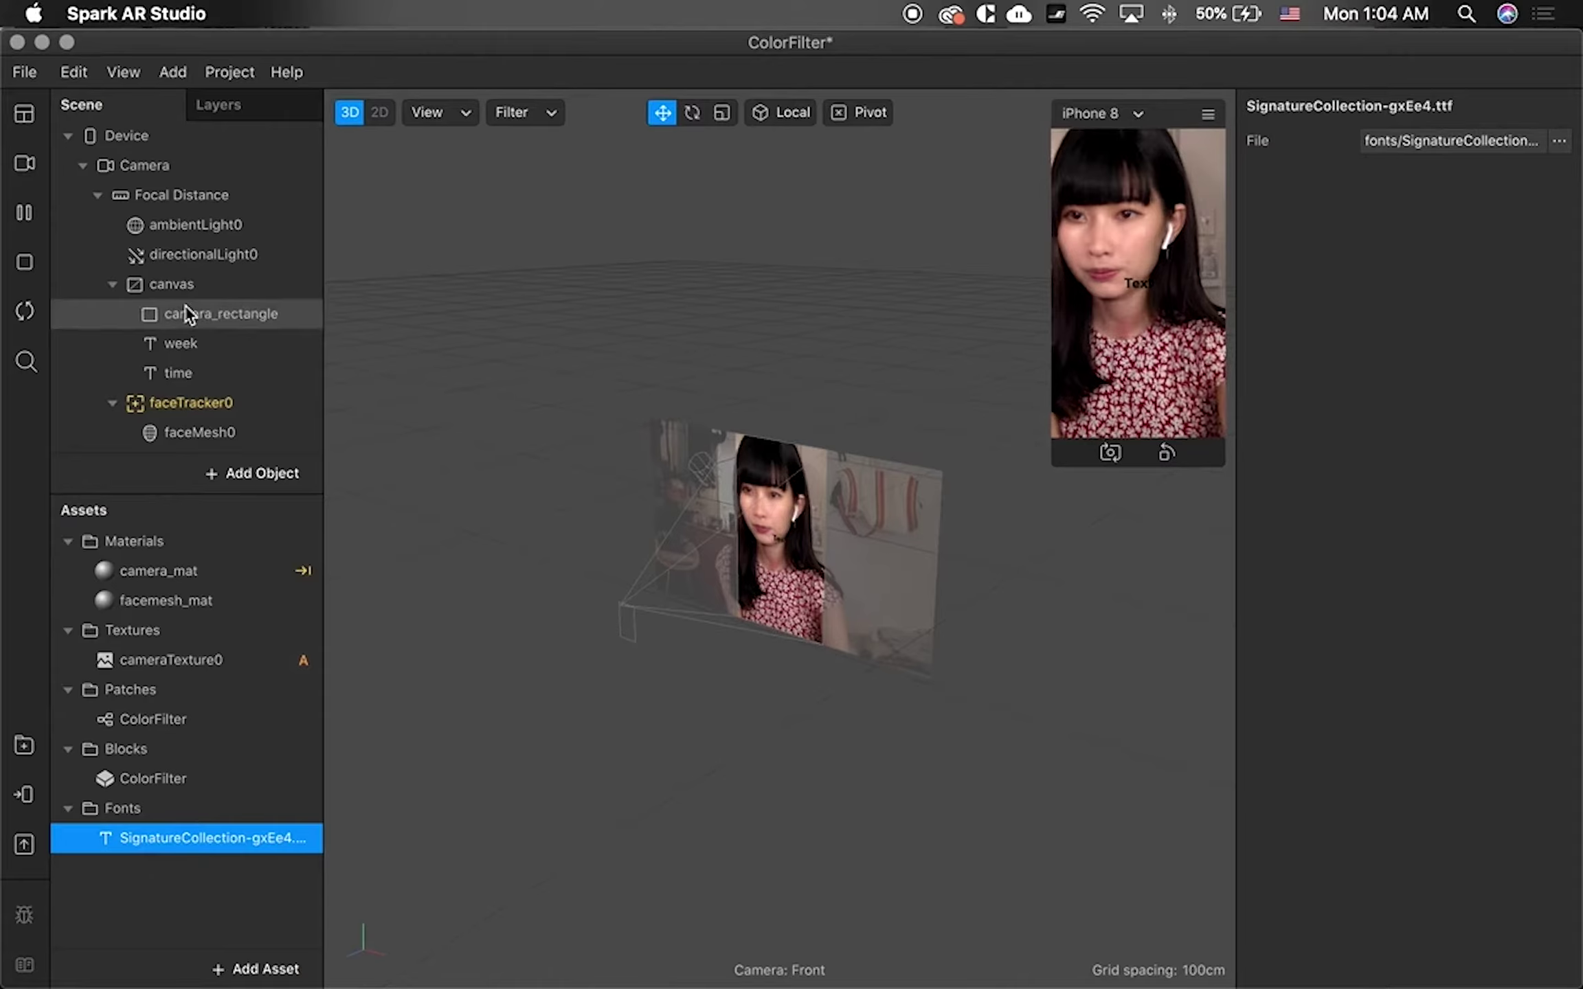
# - Set the week text object's size to 300 by 300
pyautogui.click(181, 346)
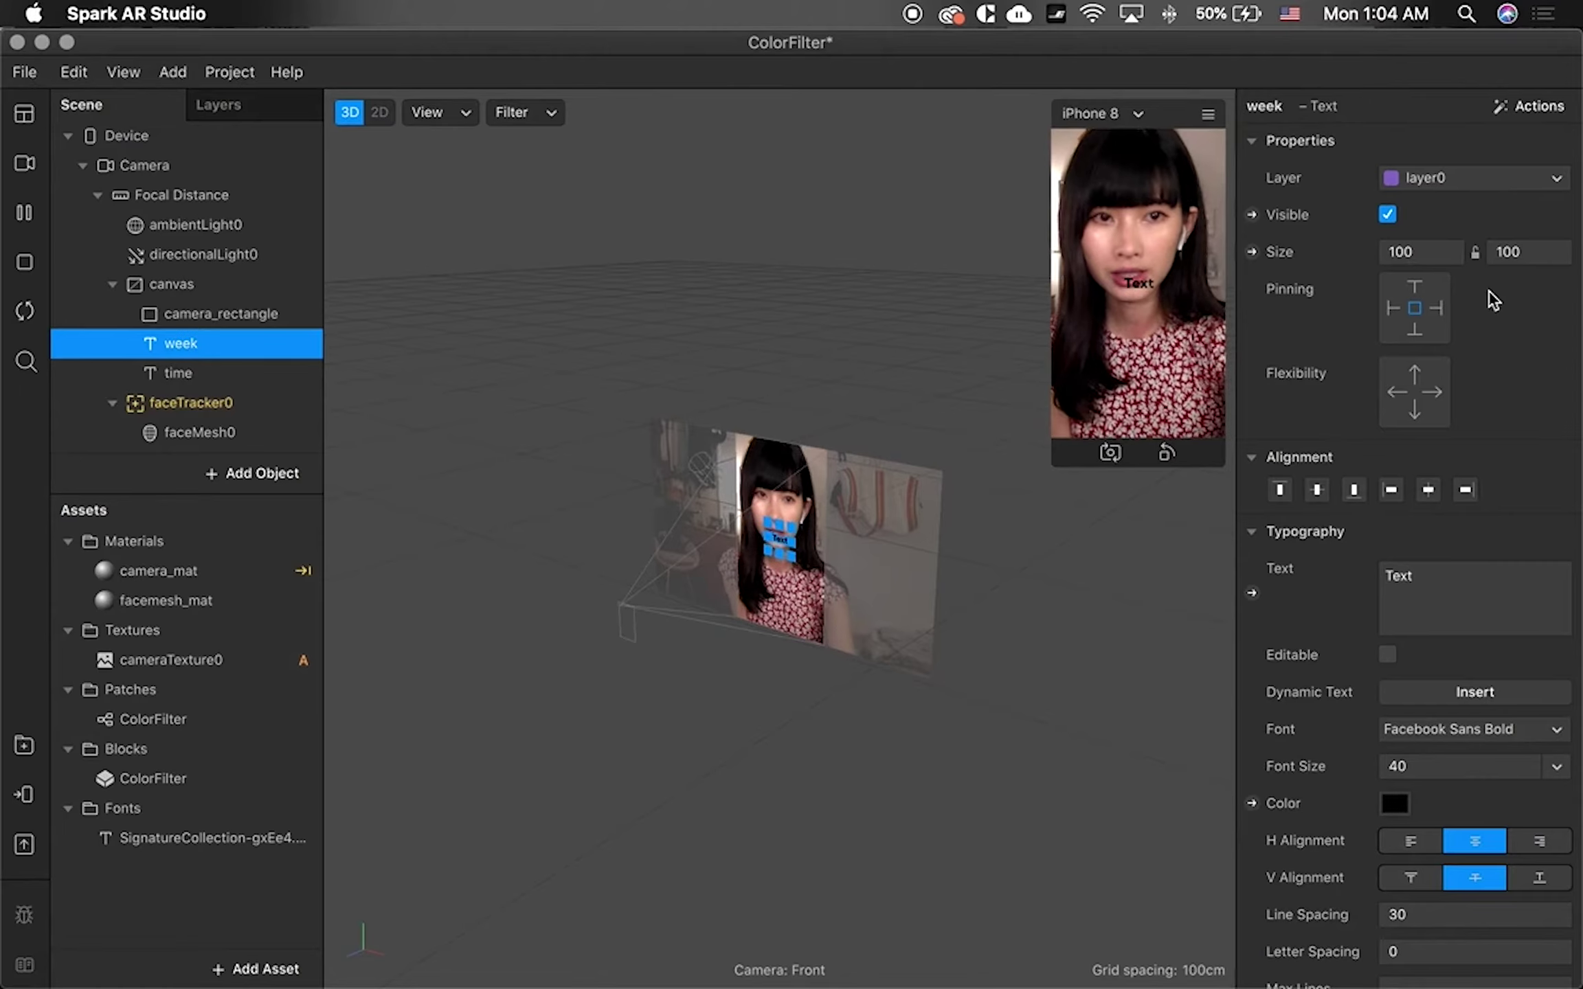
pyautogui.click(1429, 254)
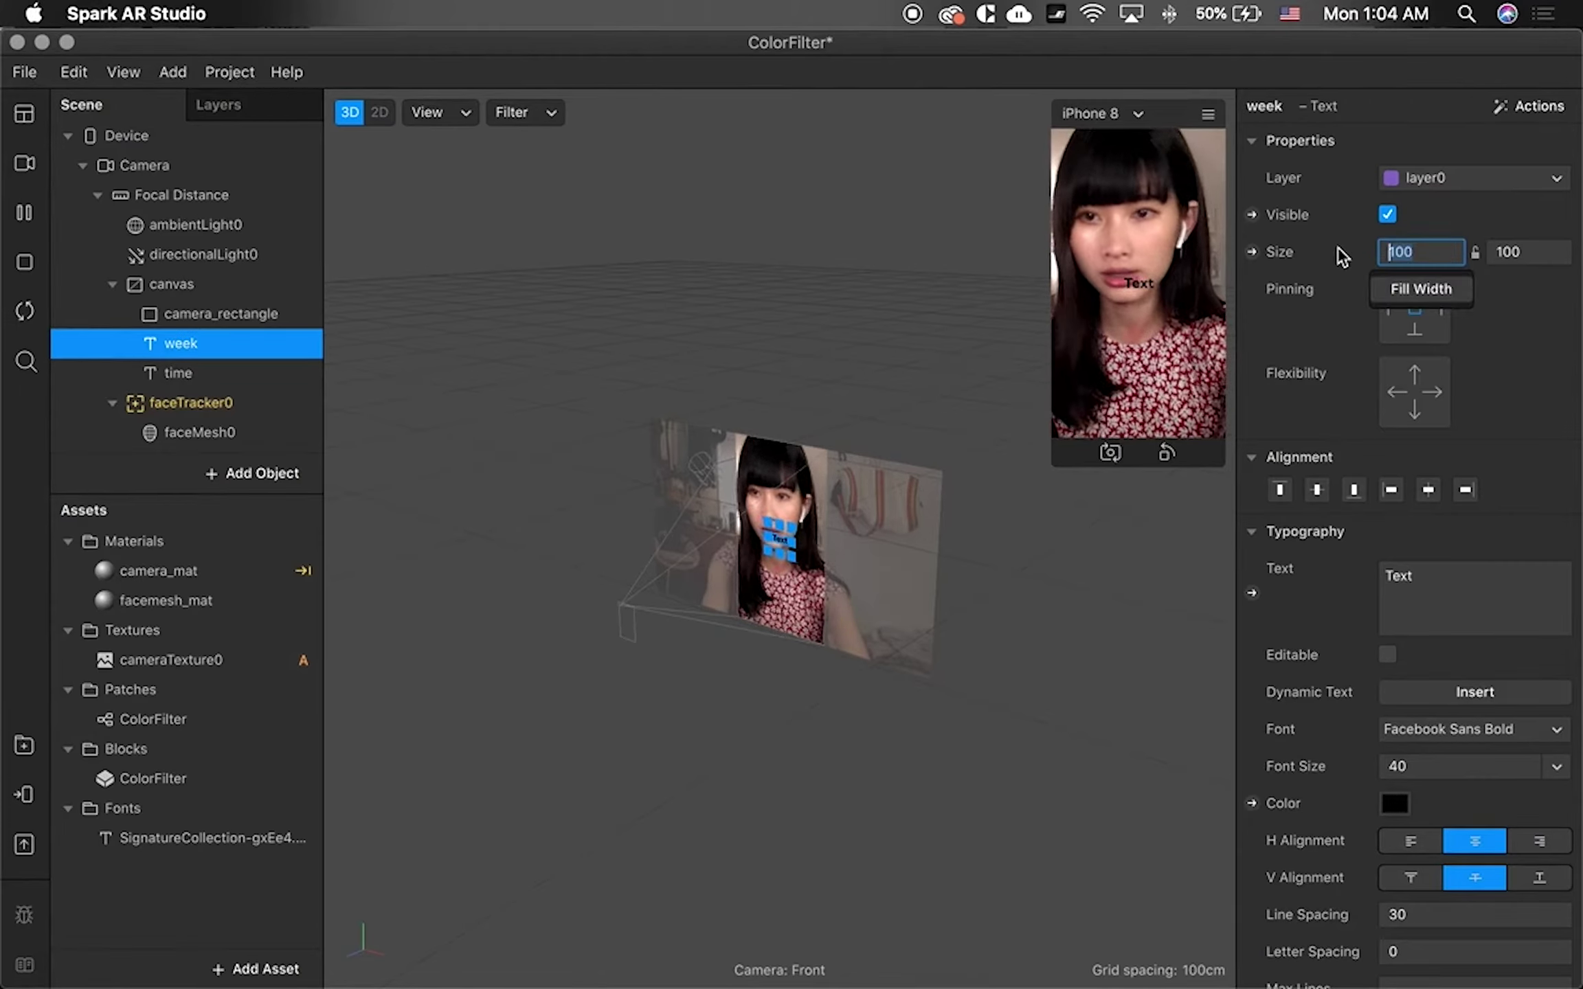
pyautogui.write('300')
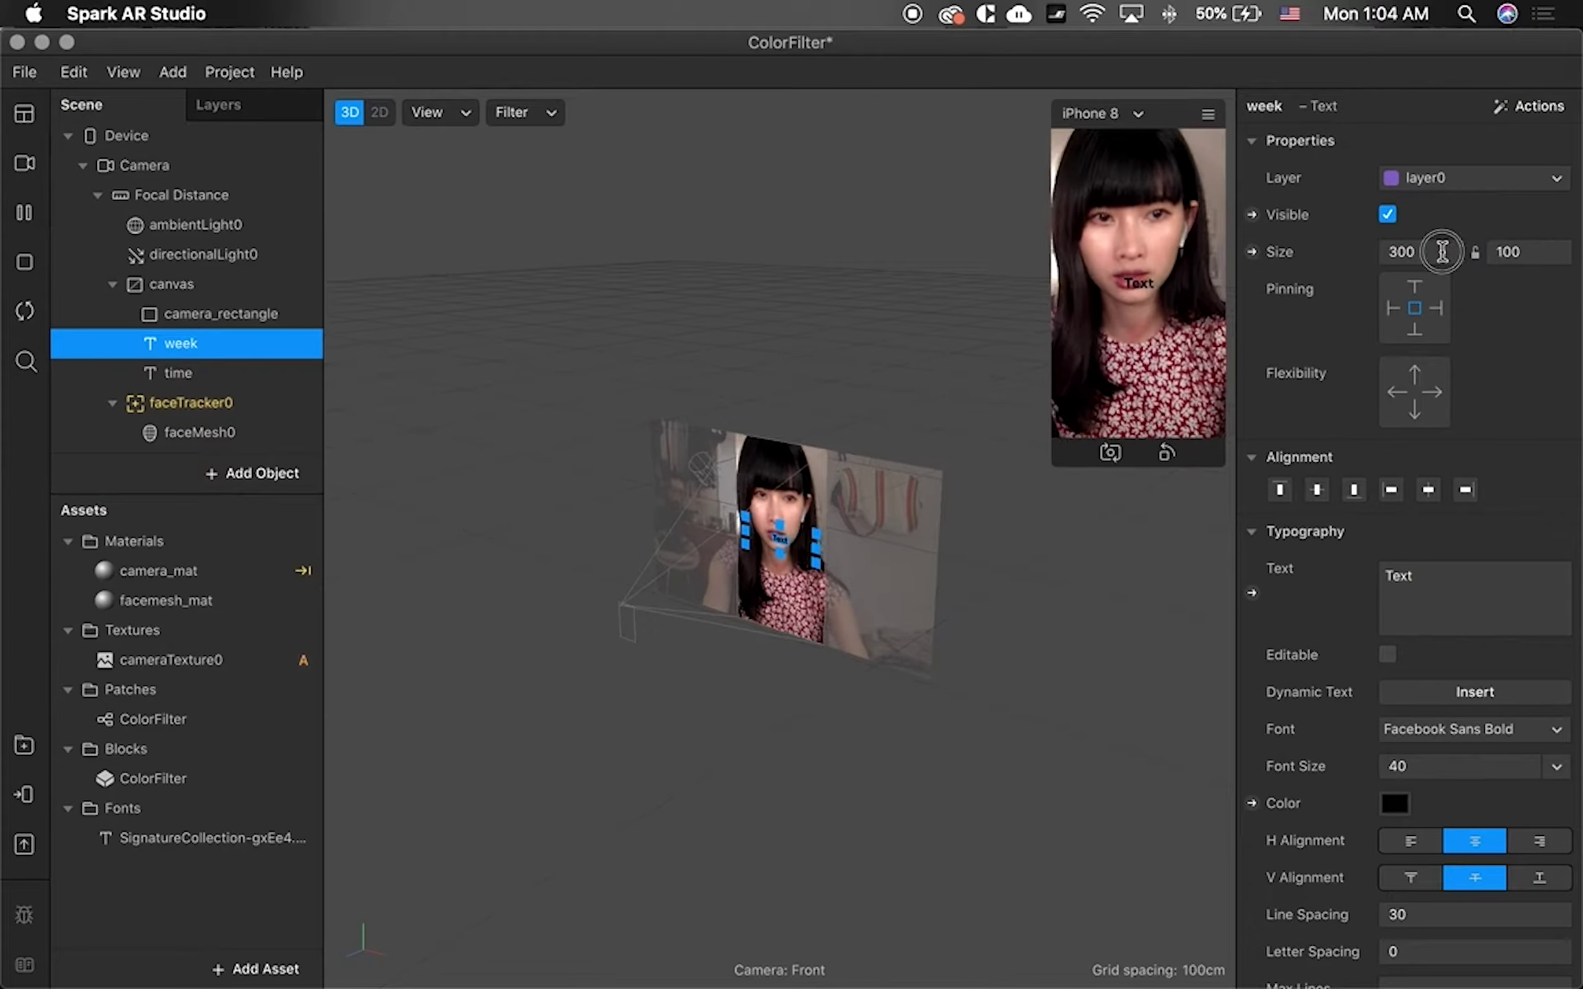
pyautogui.press('Tab')
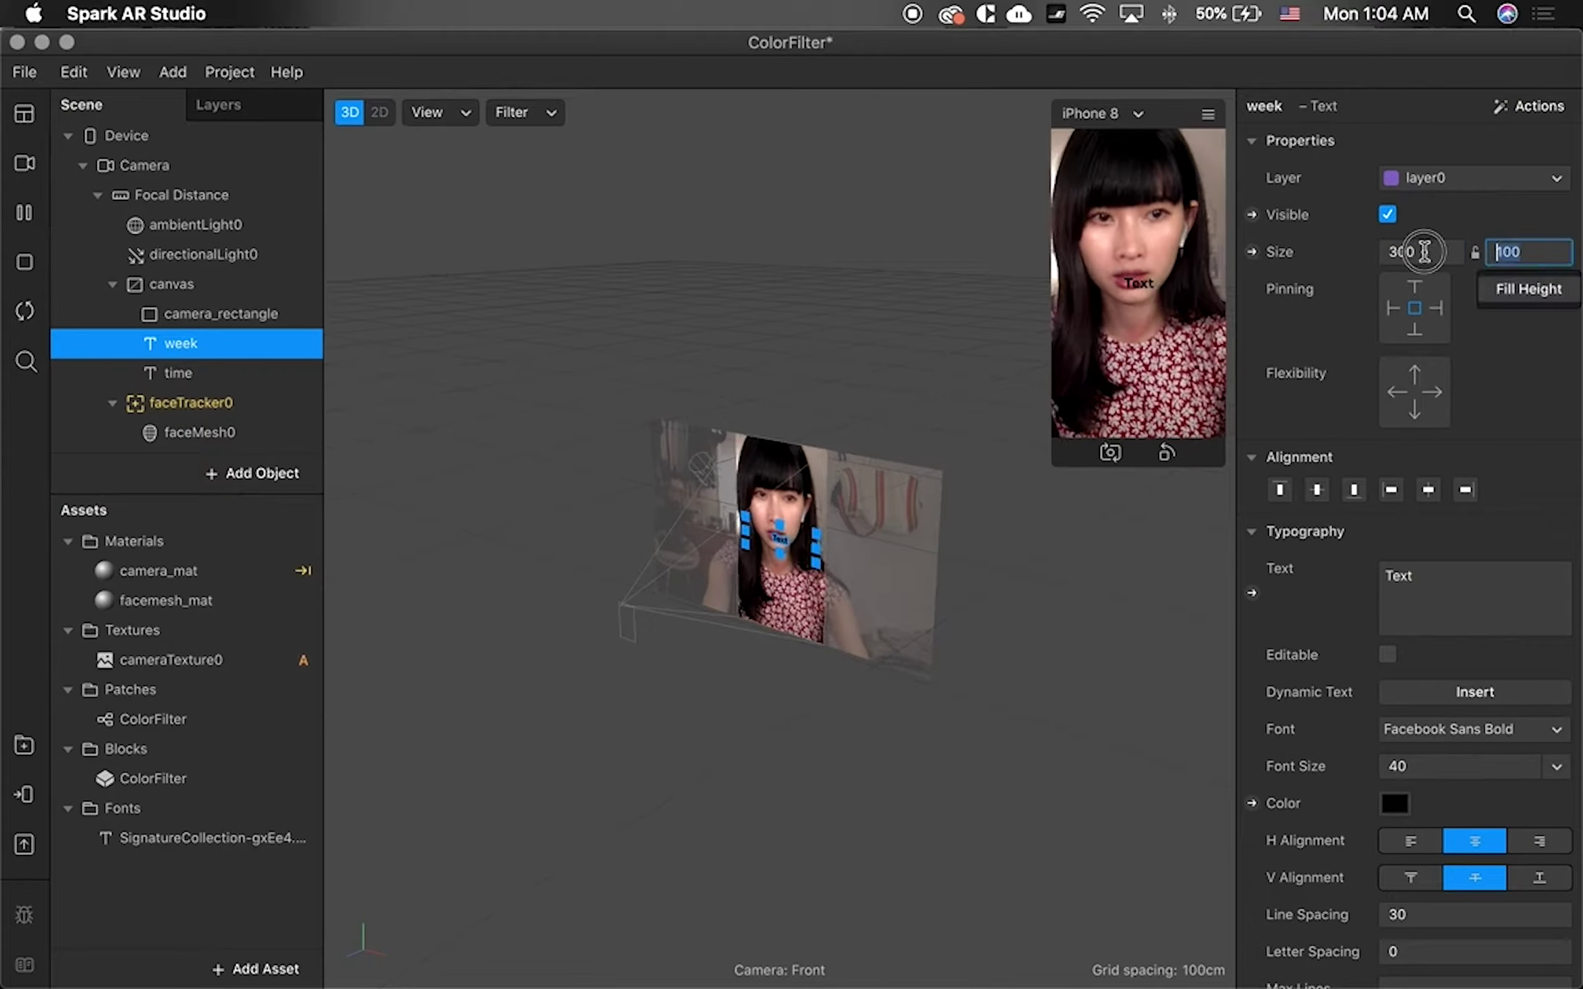
pyautogui.write('300')
pyautogui.press('Return')
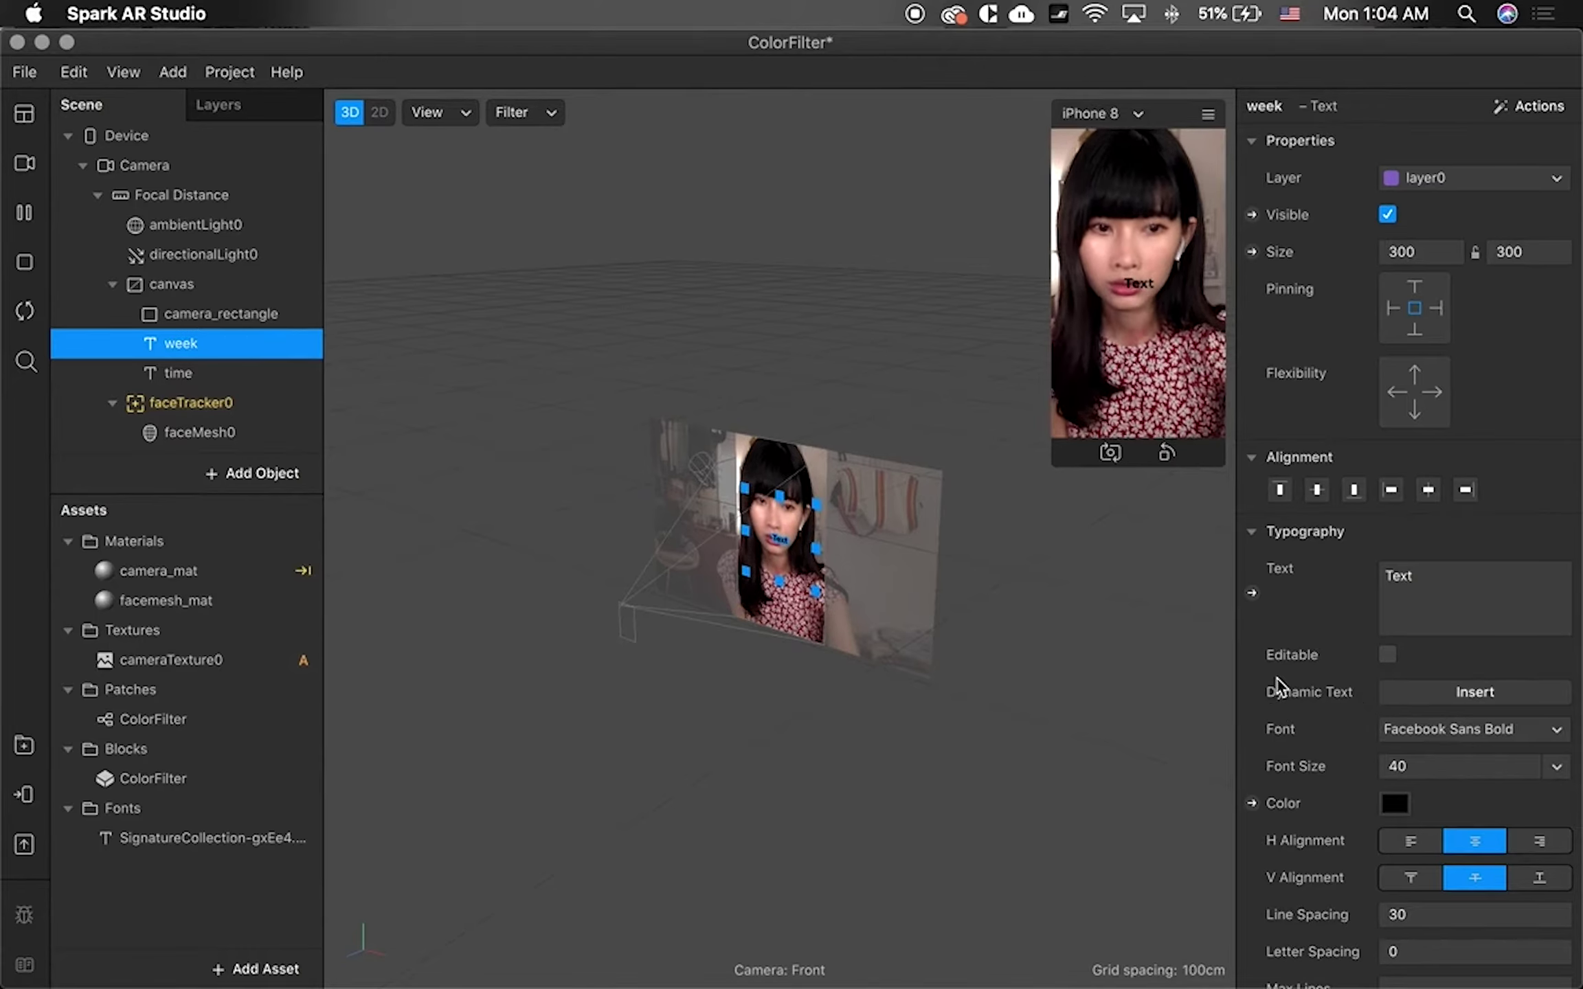
# - Replace the week object's placeholder text with the dynamic Day of Week text
pyautogui.click(1432, 697)
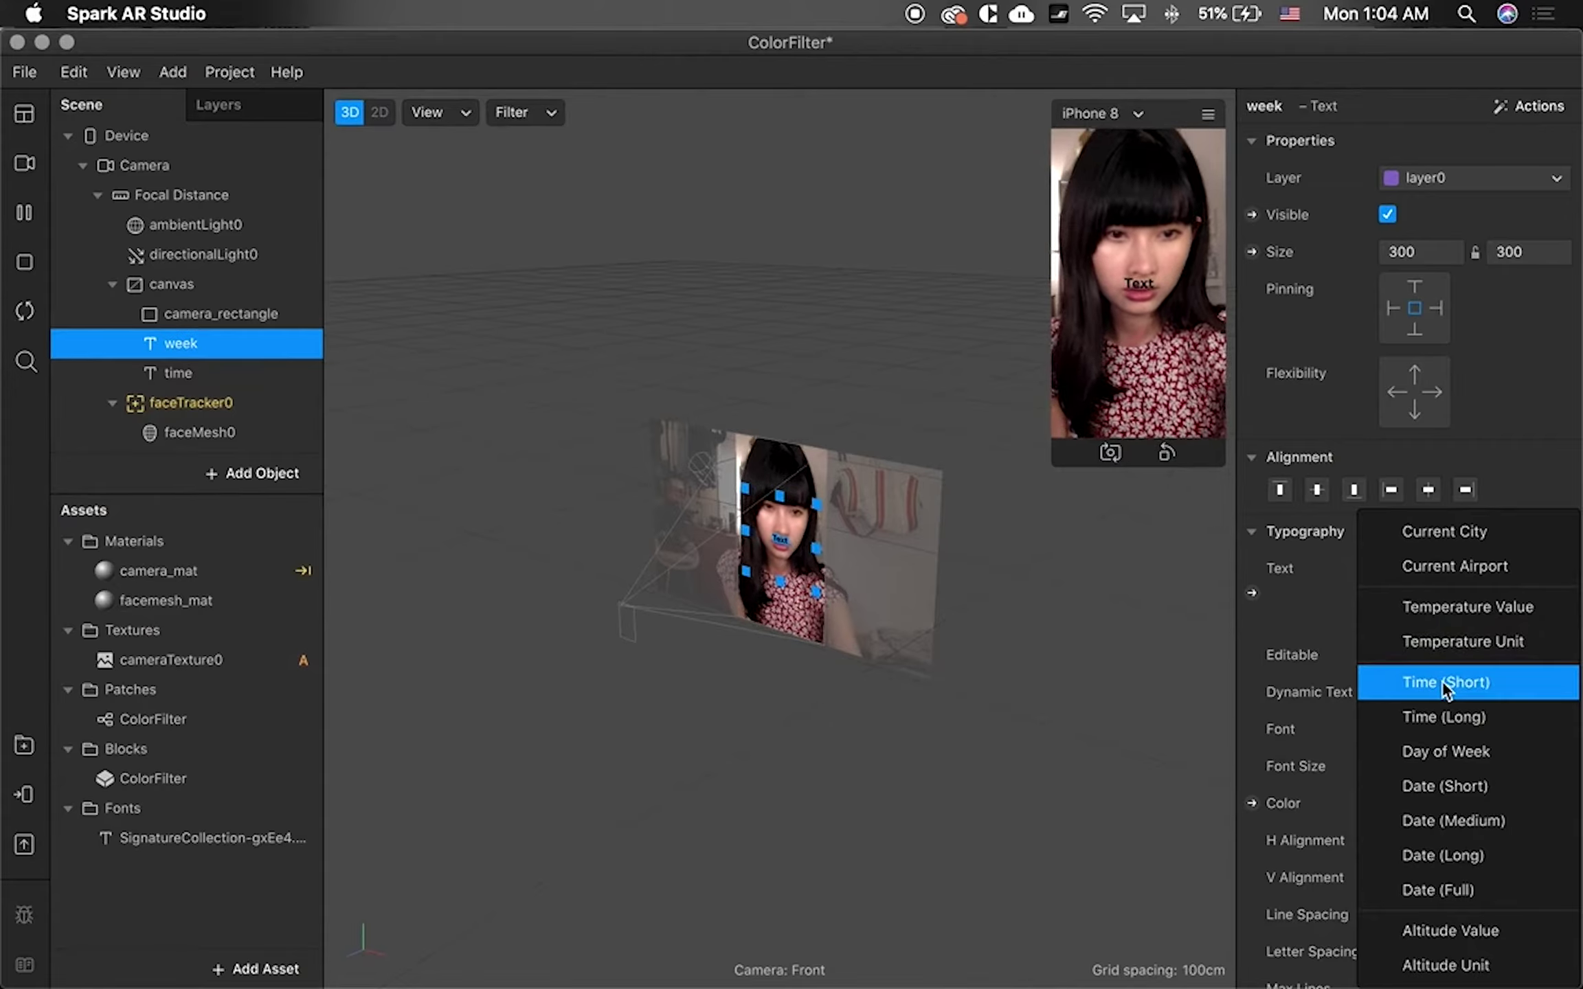
pyautogui.click(1487, 751)
pyautogui.click(1386, 574)
pyautogui.doubleClick(1387, 573)
pyautogui.press('BackSpace')
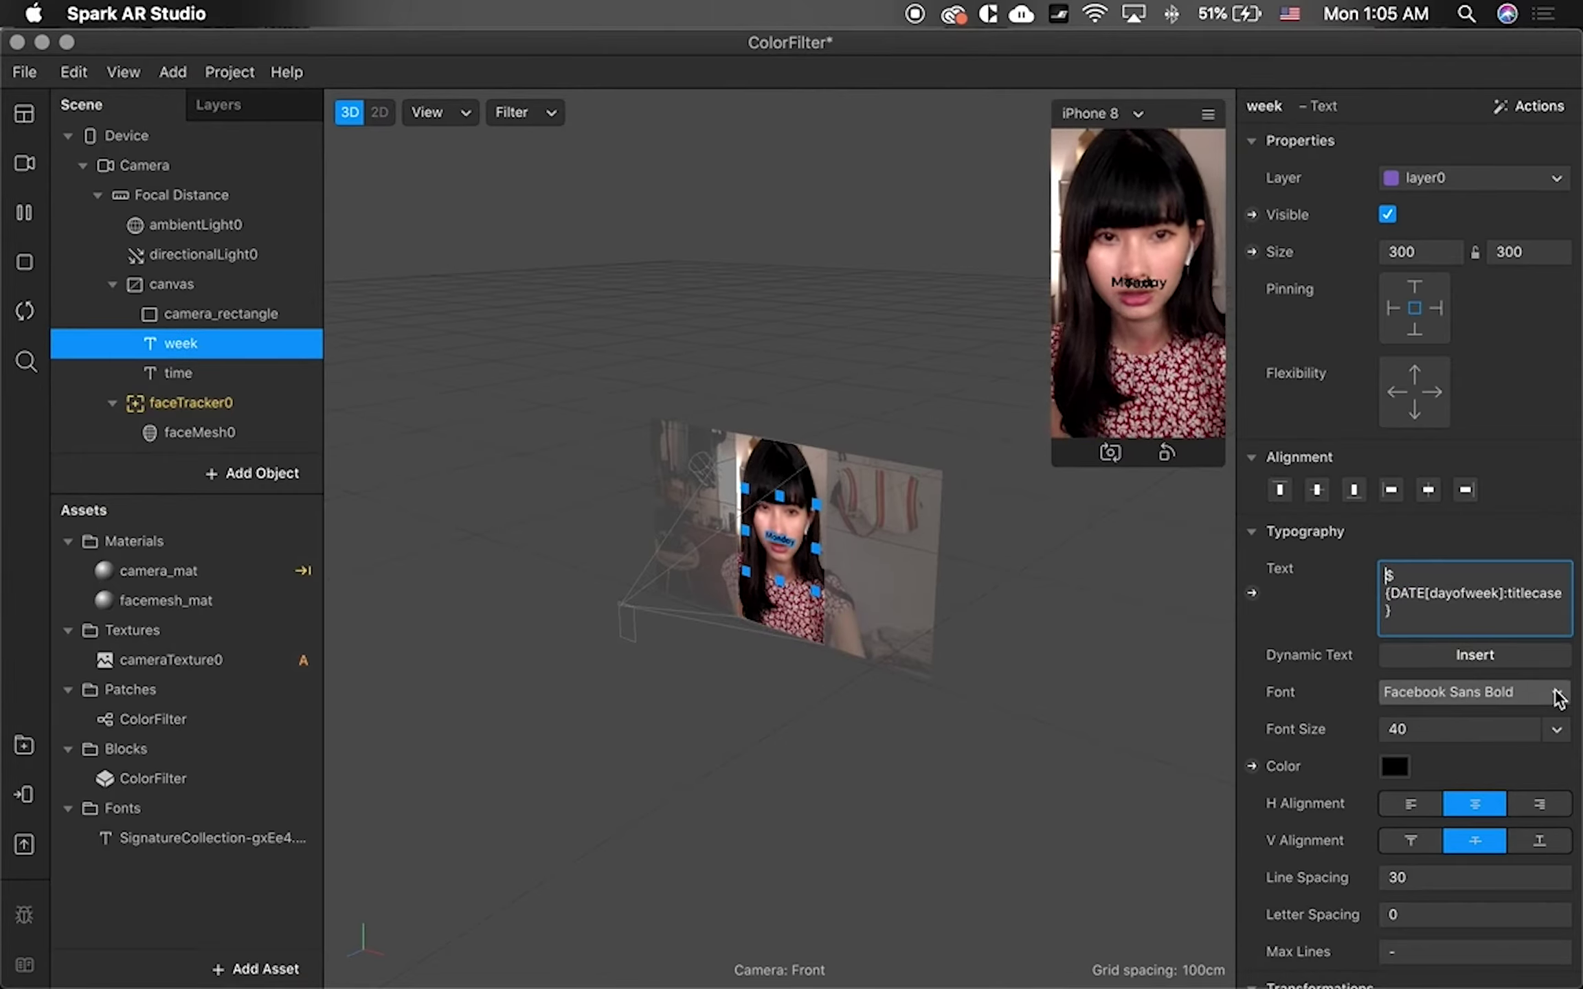
# - Set the week text's font to SignatureCollection-gxEe4.ttf and its font size to 90
pyautogui.click(1559, 695)
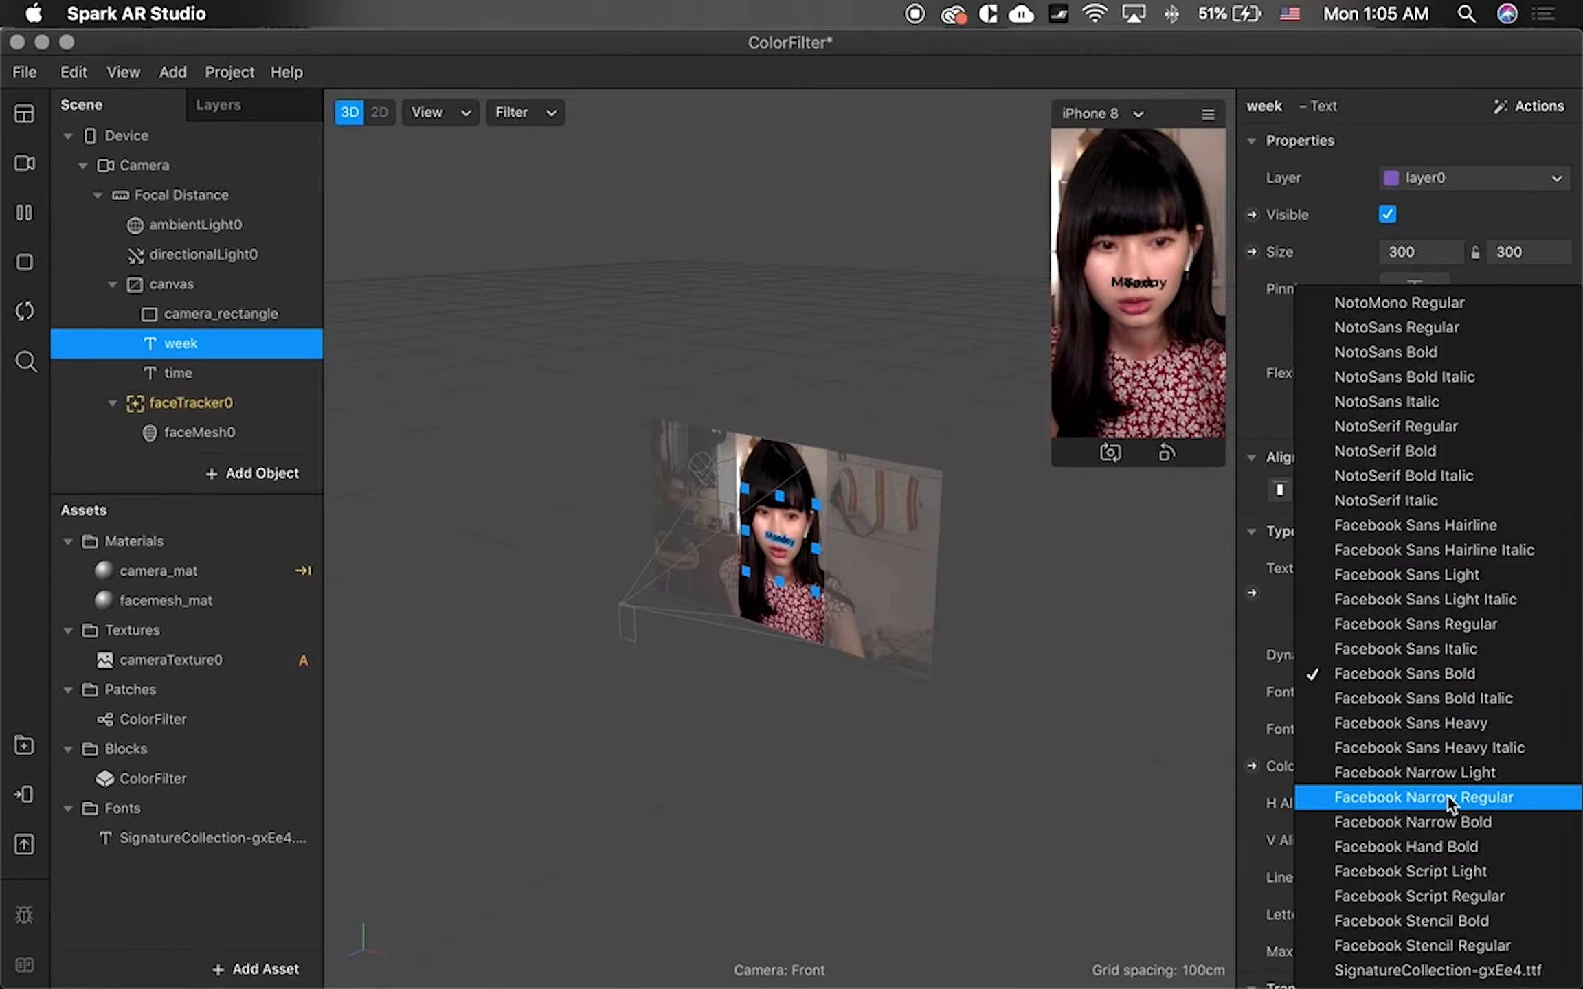
pyautogui.click(1409, 971)
pyautogui.click(1464, 729)
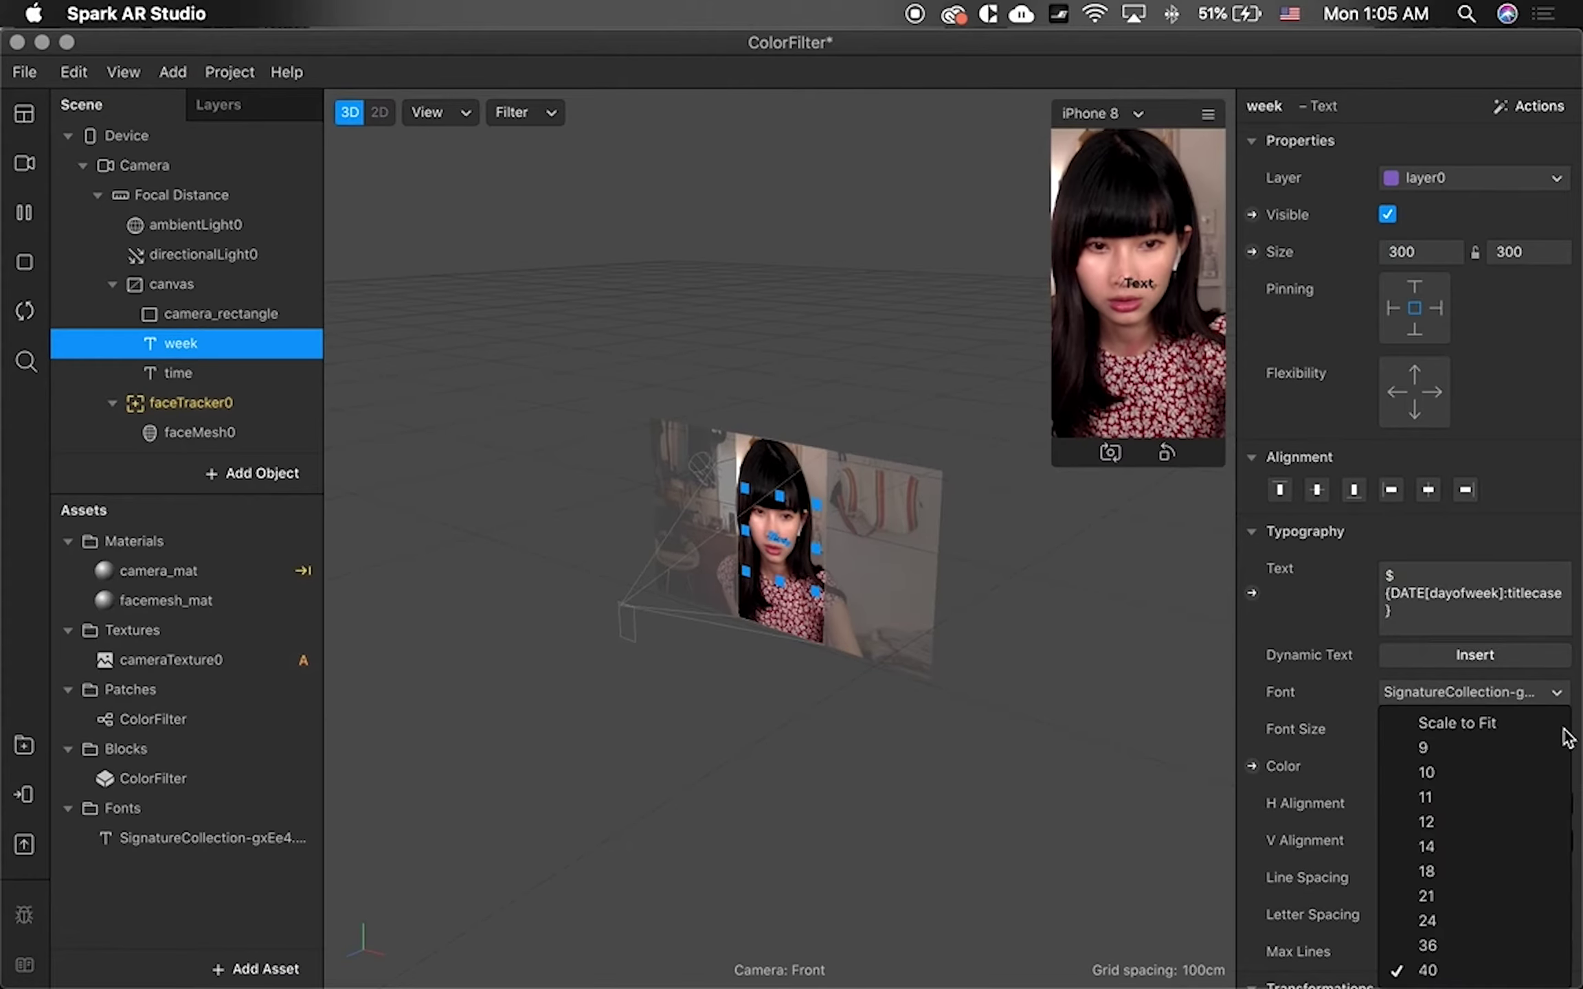
pyautogui.click(1351, 694)
pyautogui.click(1453, 730)
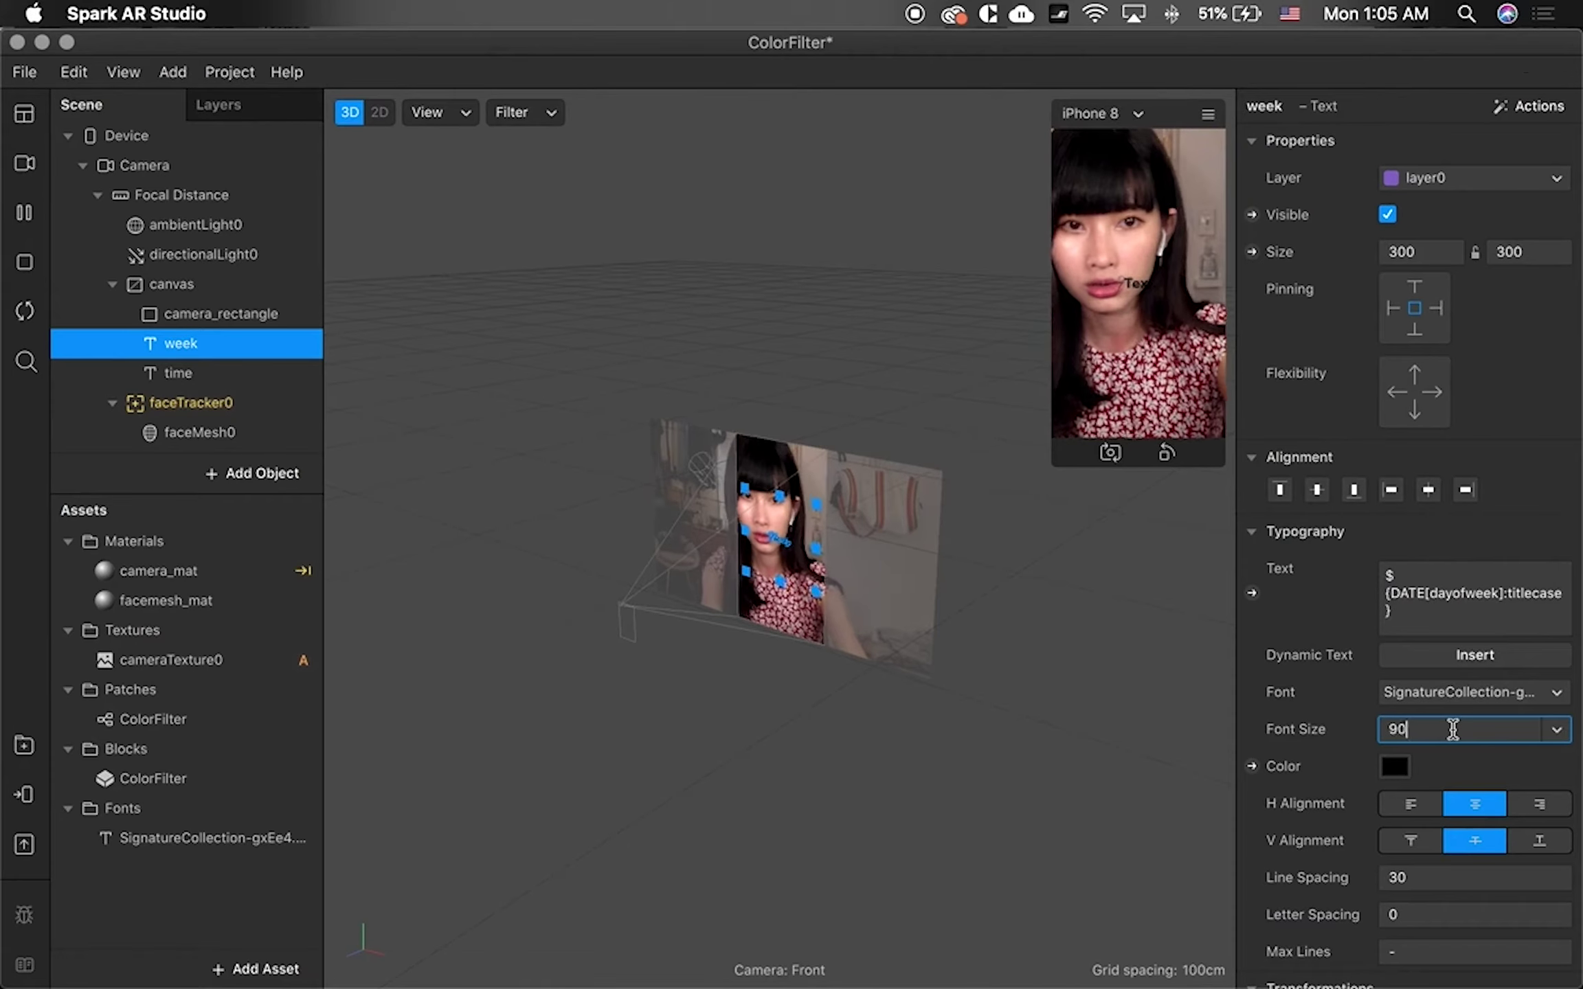
# - Change the week text's color to white
pyautogui.click(1395, 766)
pyautogui.moveTo(158, 867); pyautogui.dragTo(19, 868)
pyautogui.click(209, 959)
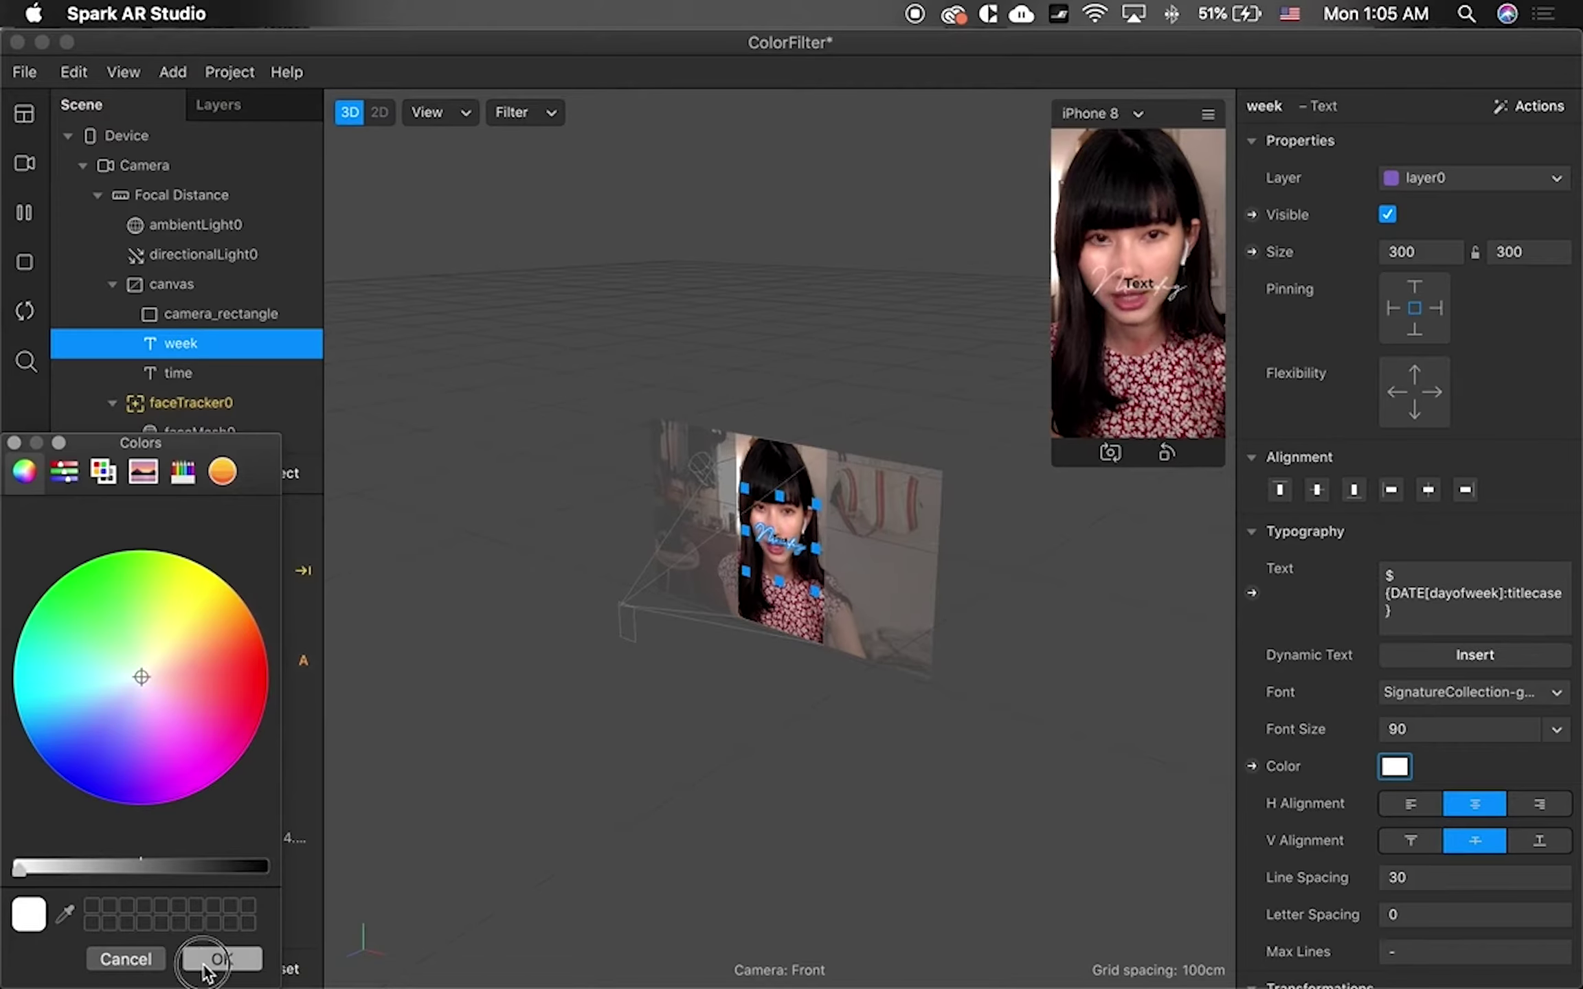
pyautogui.scroll(-3, 1486, 875)
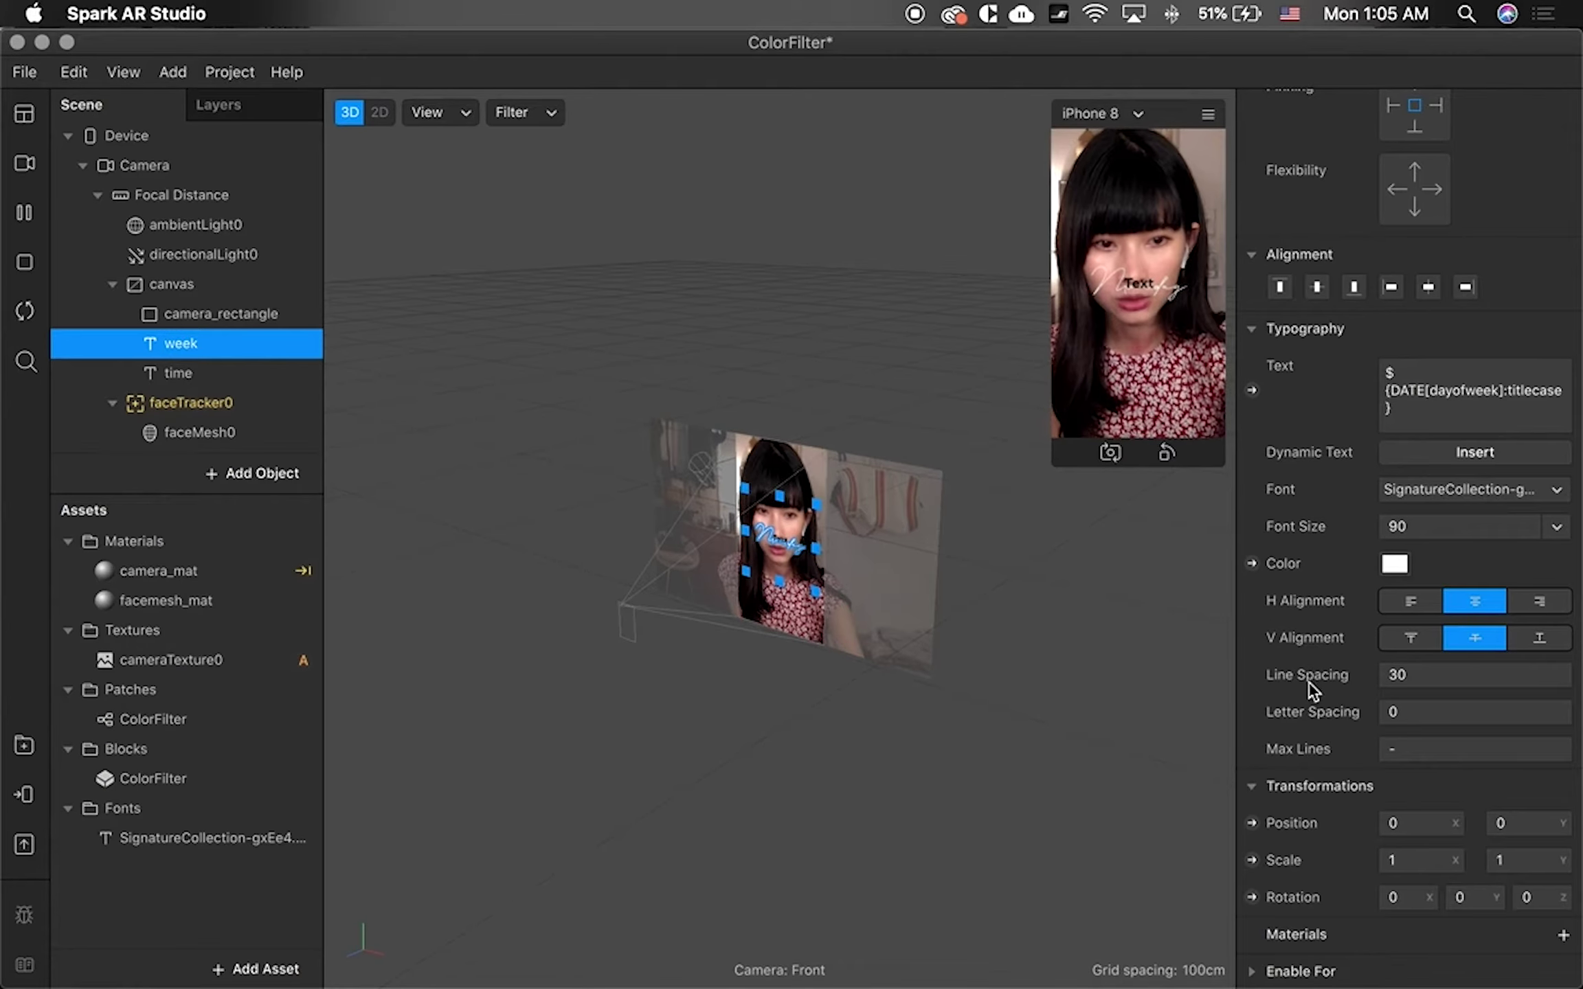
# - Replace the time object's placeholder text with the dynamic Time (Short) text
pyautogui.click(200, 373)
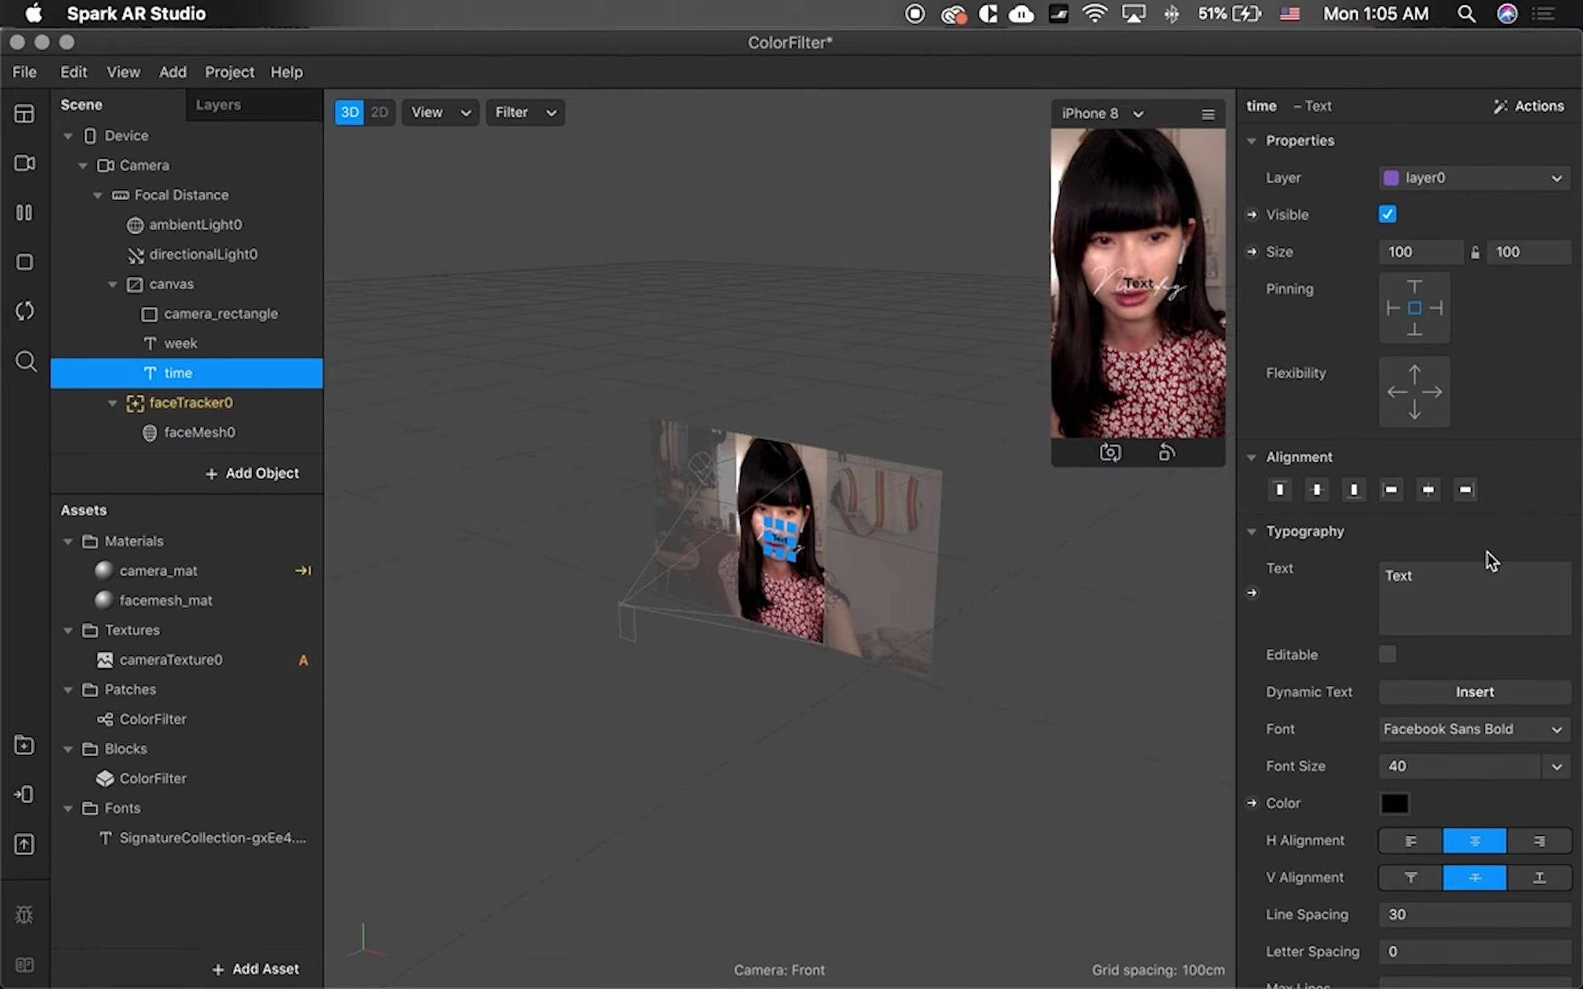
pyautogui.click(1440, 697)
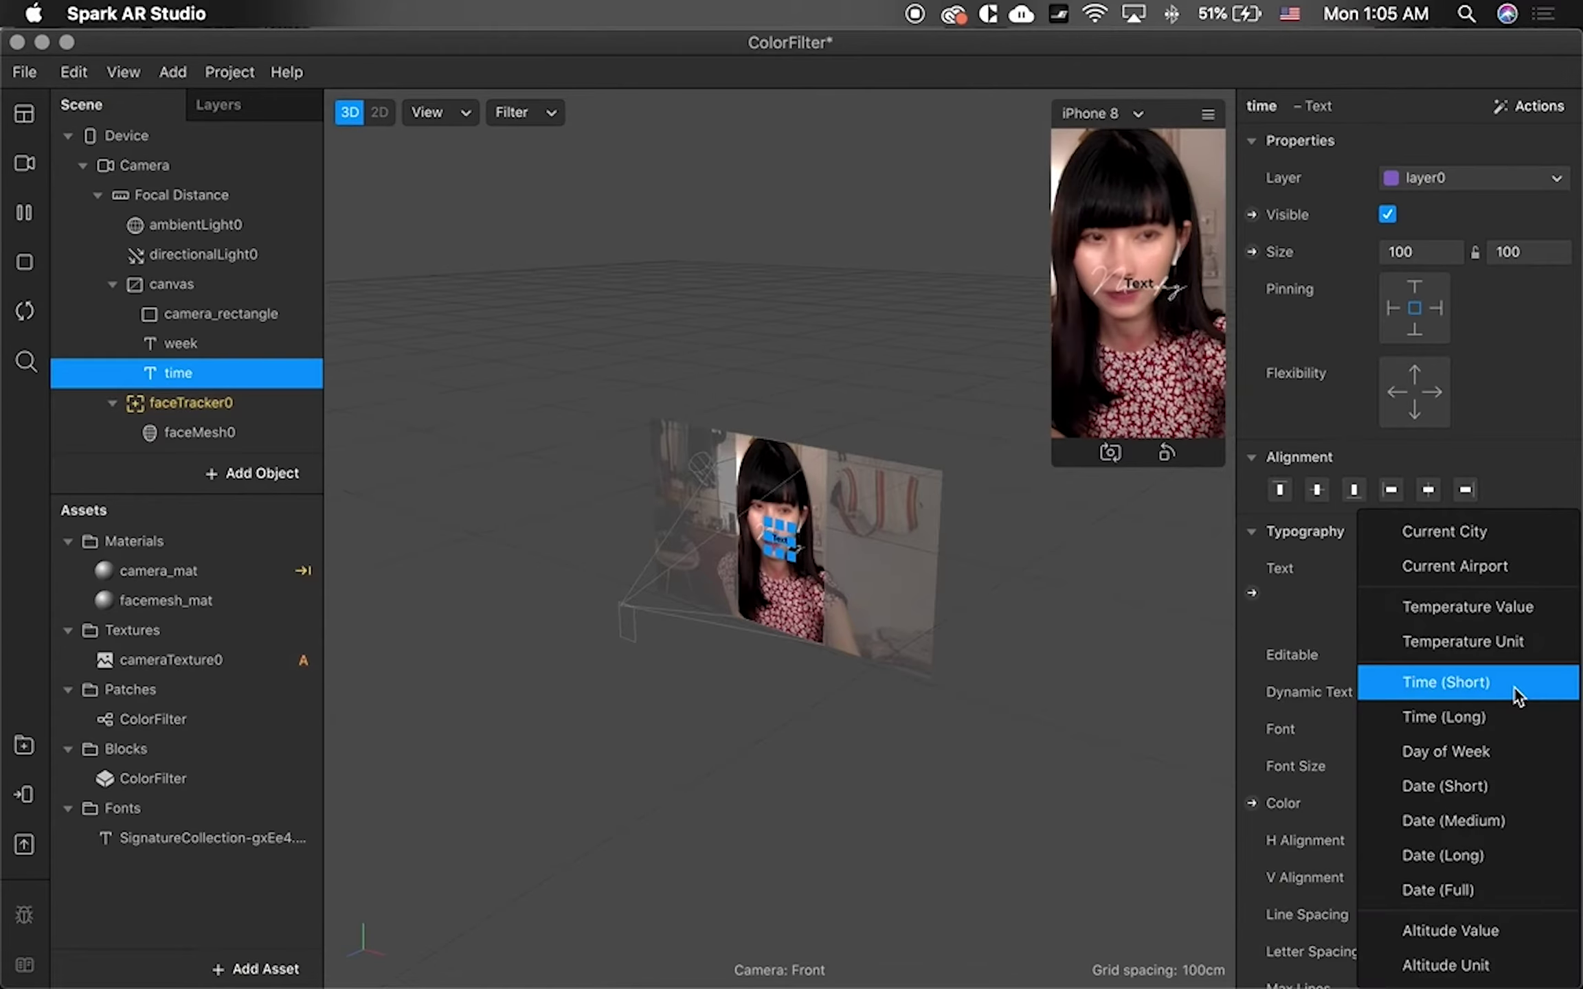
pyautogui.click(1514, 683)
pyautogui.moveTo(1417, 575); pyautogui.dragTo(1352, 576)
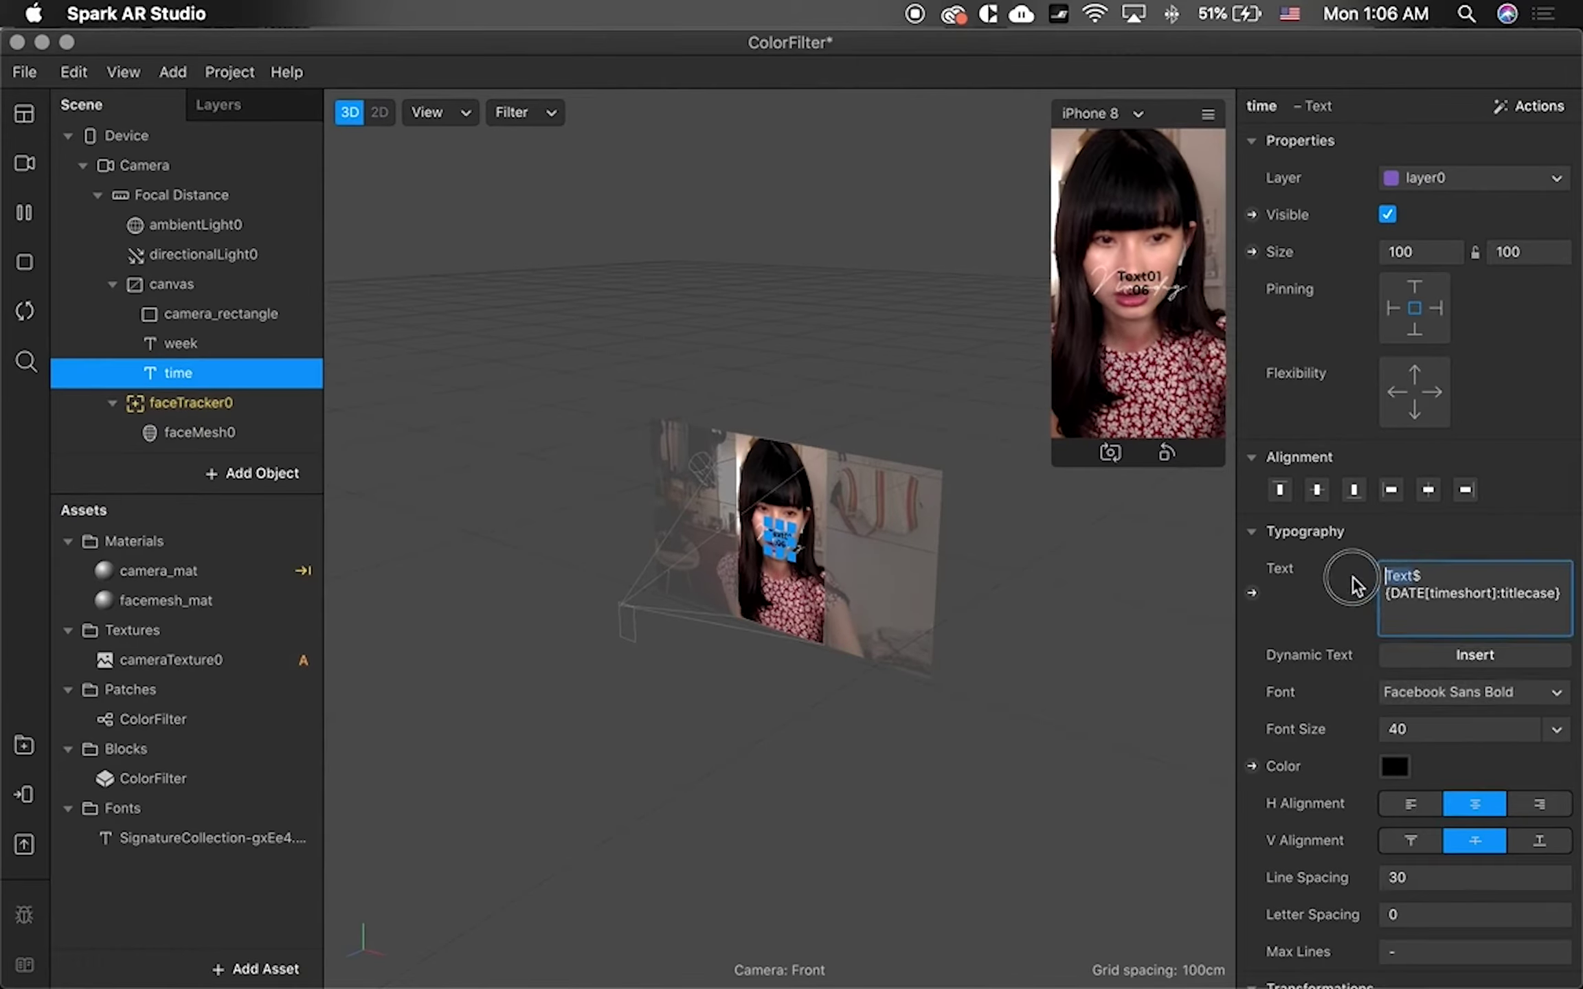
pyautogui.press('BackSpace')
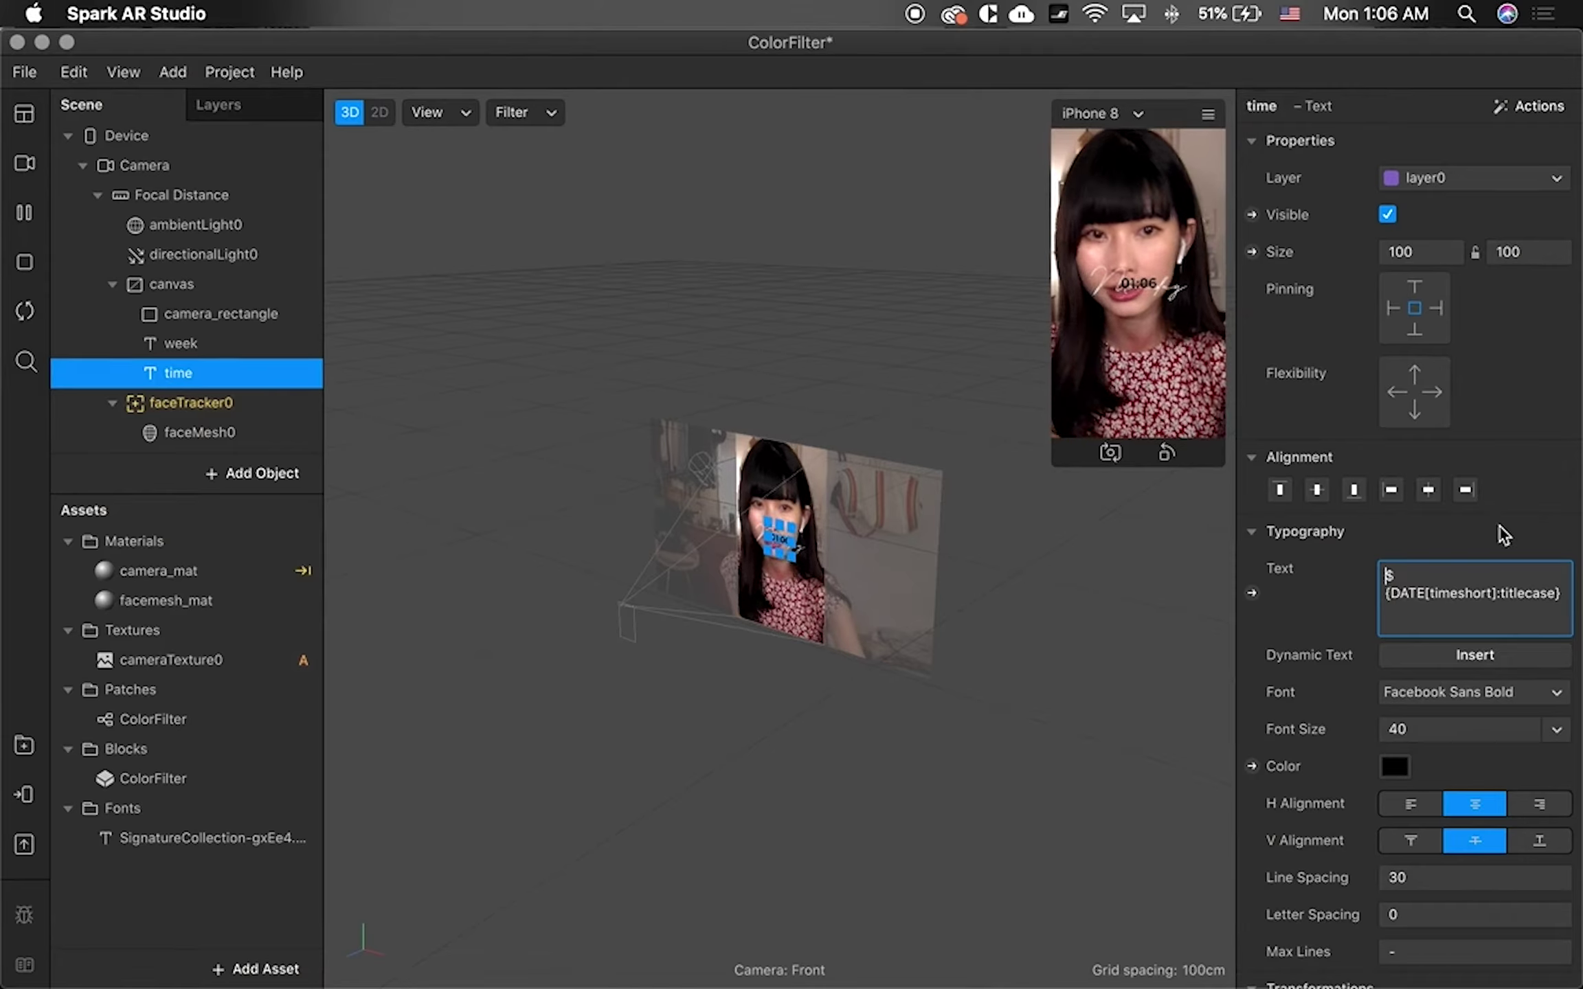
# - Set the time text's font to NotoSans Regular and its color to white
pyautogui.click(1554, 695)
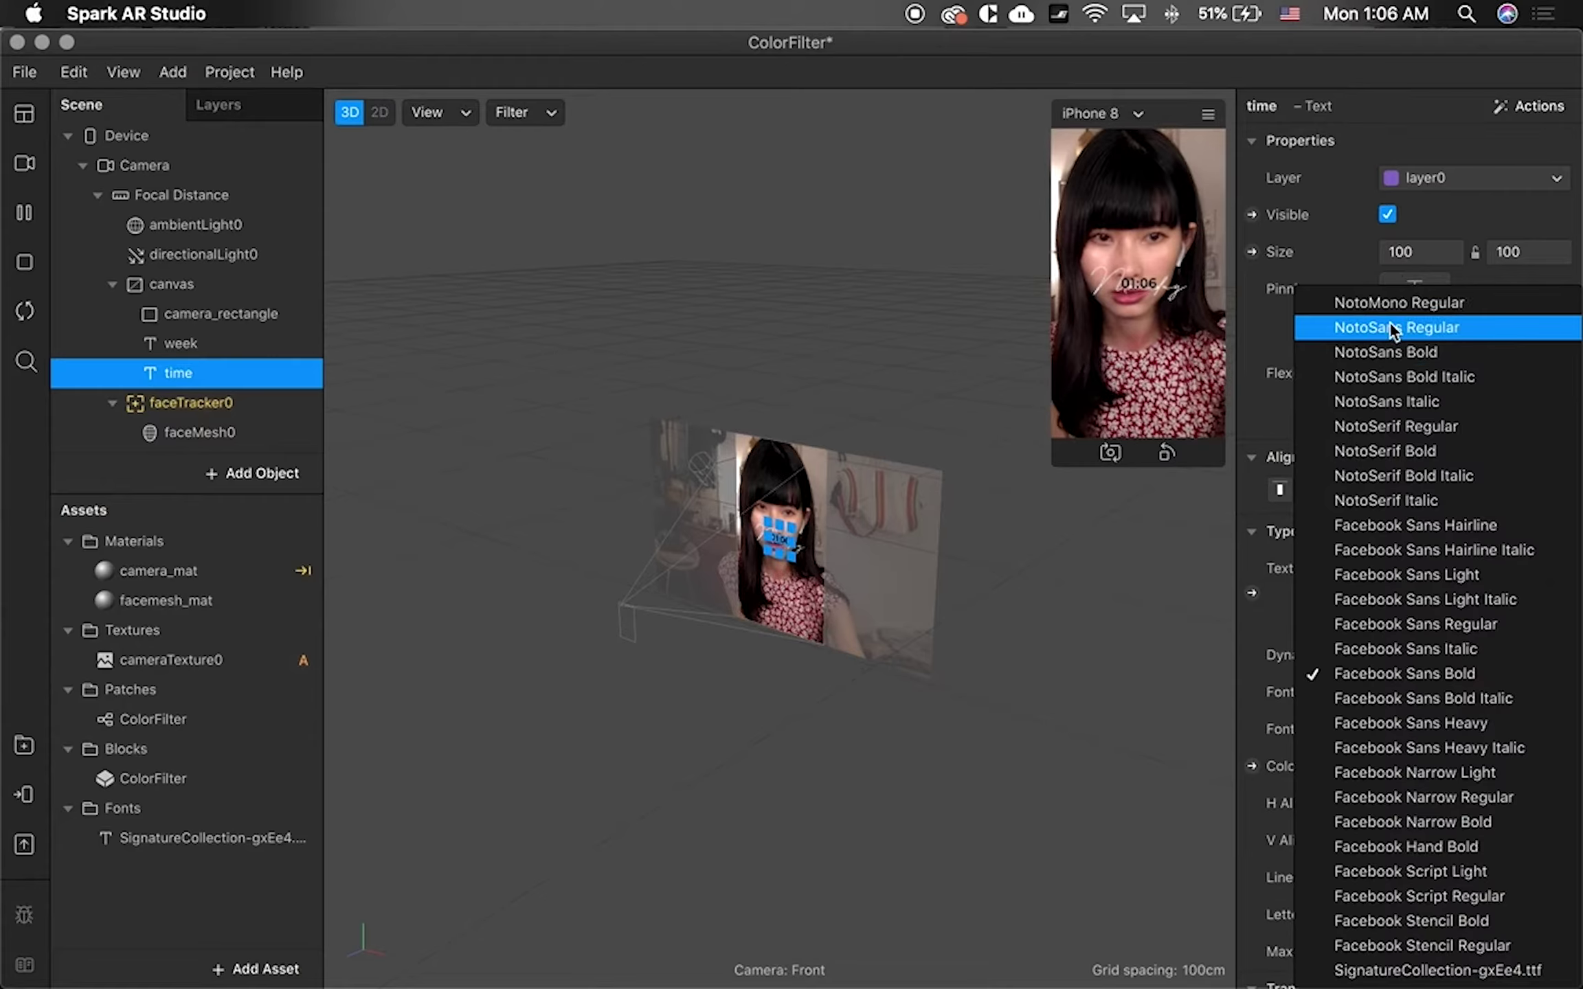
pyautogui.click(1455, 331)
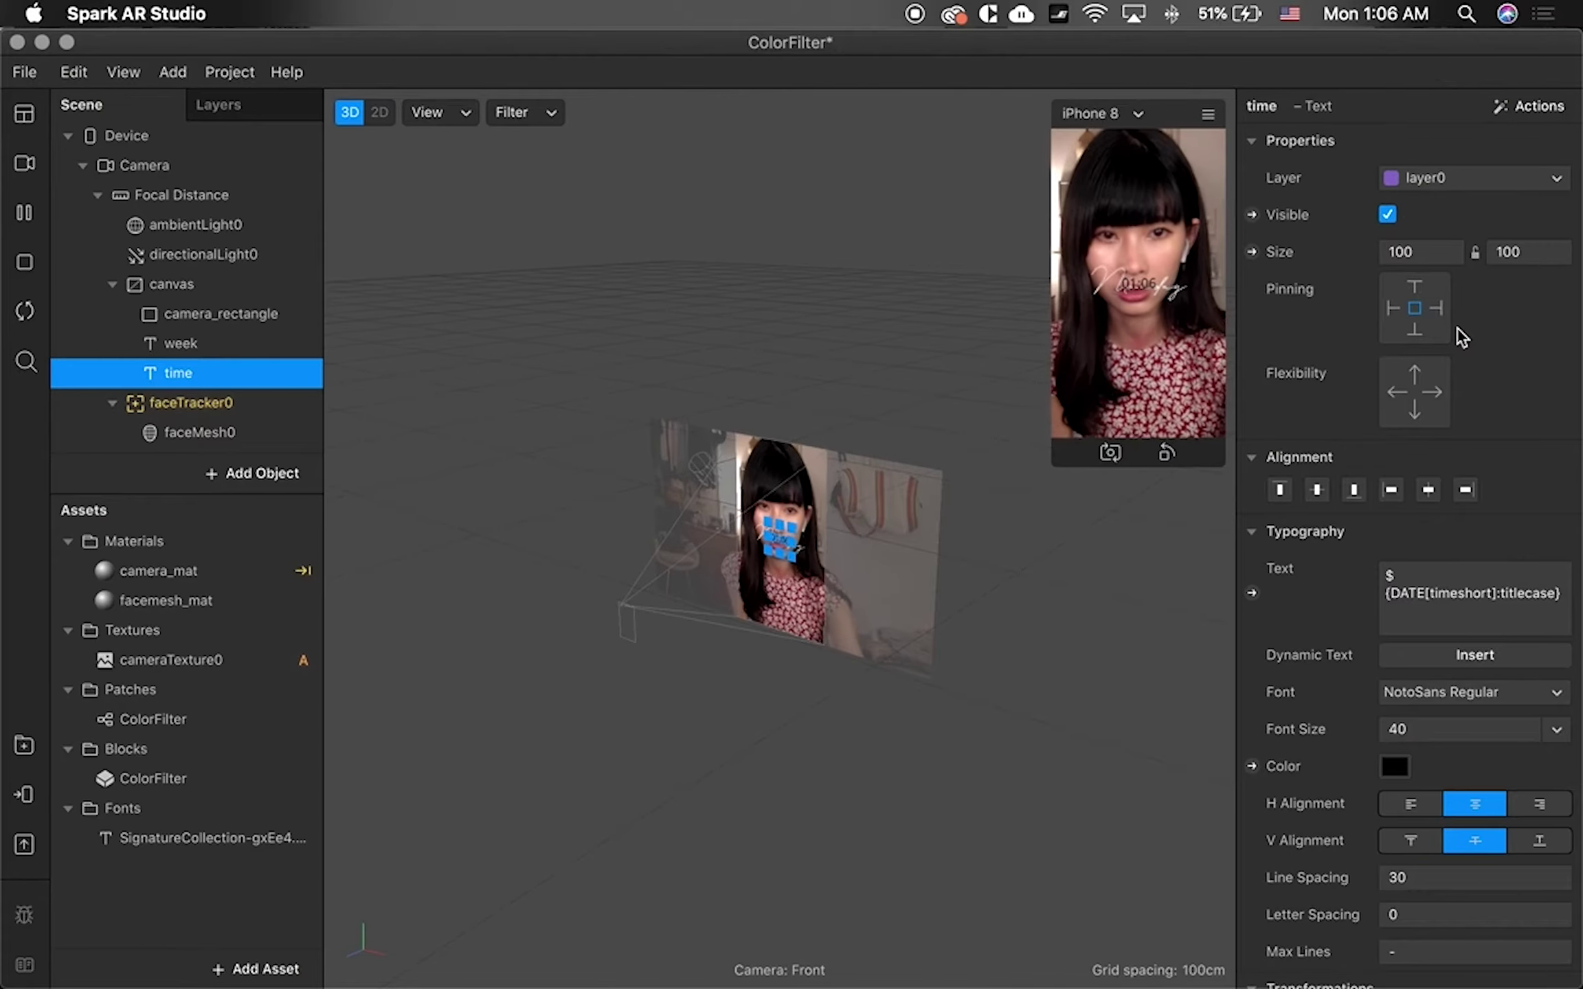
pyautogui.click(1394, 766)
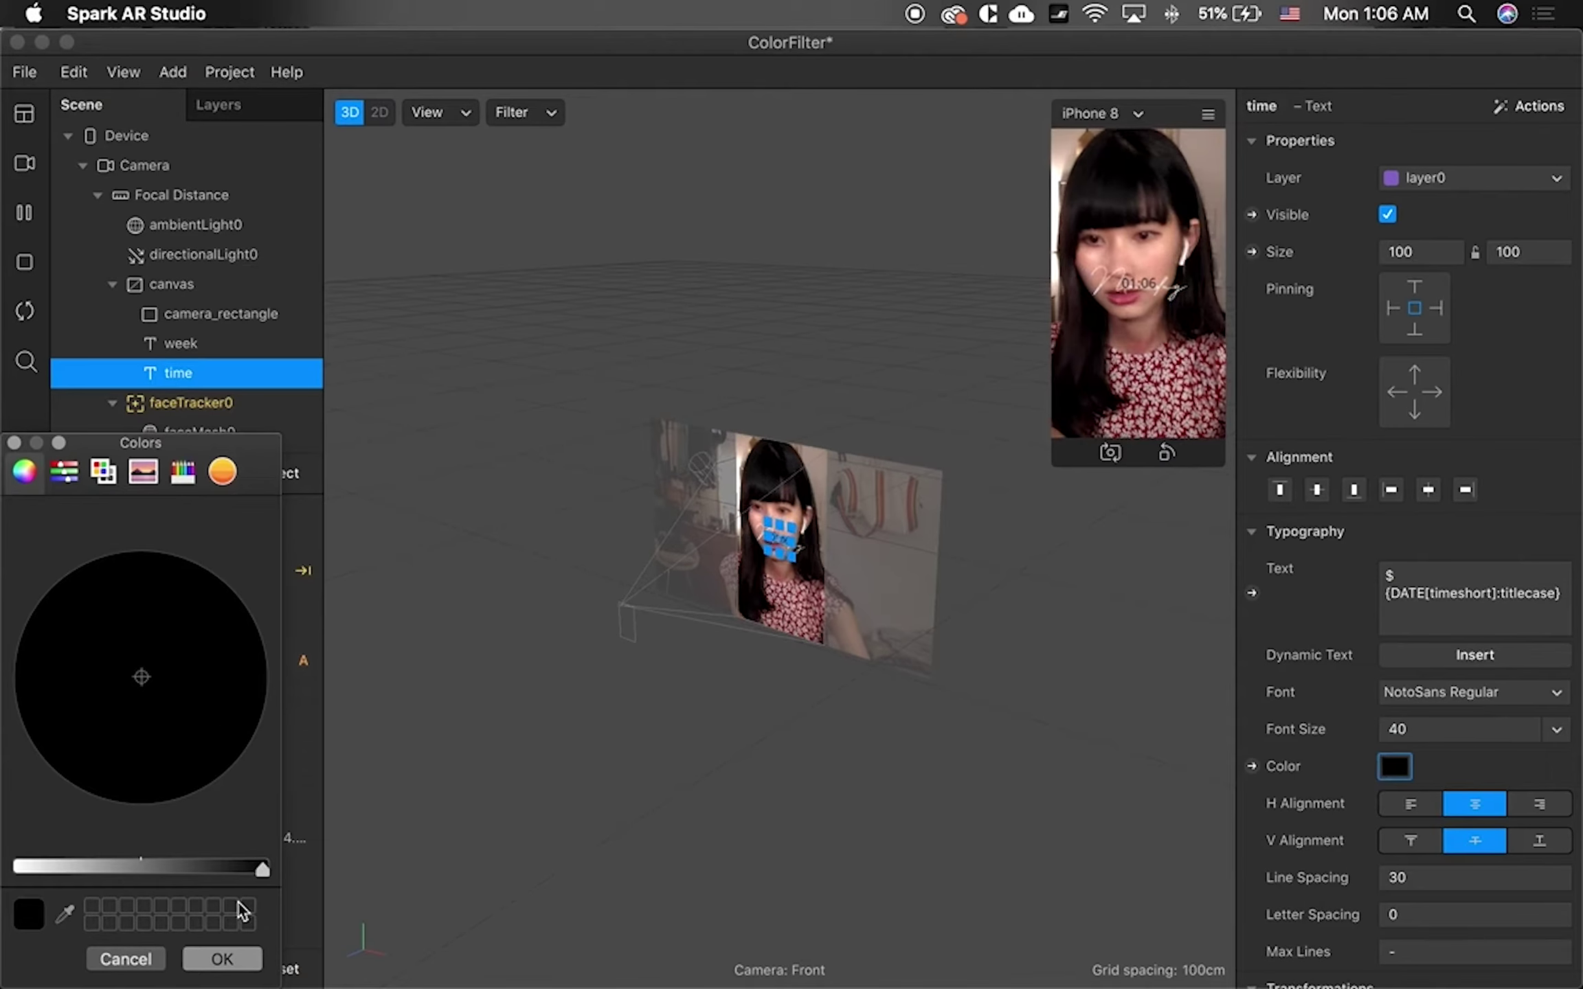
pyautogui.moveTo(262, 869); pyautogui.dragTo(19, 868)
pyautogui.click(234, 959)
# - Set the time text's letter spacing to 5
pyautogui.scroll(-5, 1381, 826)
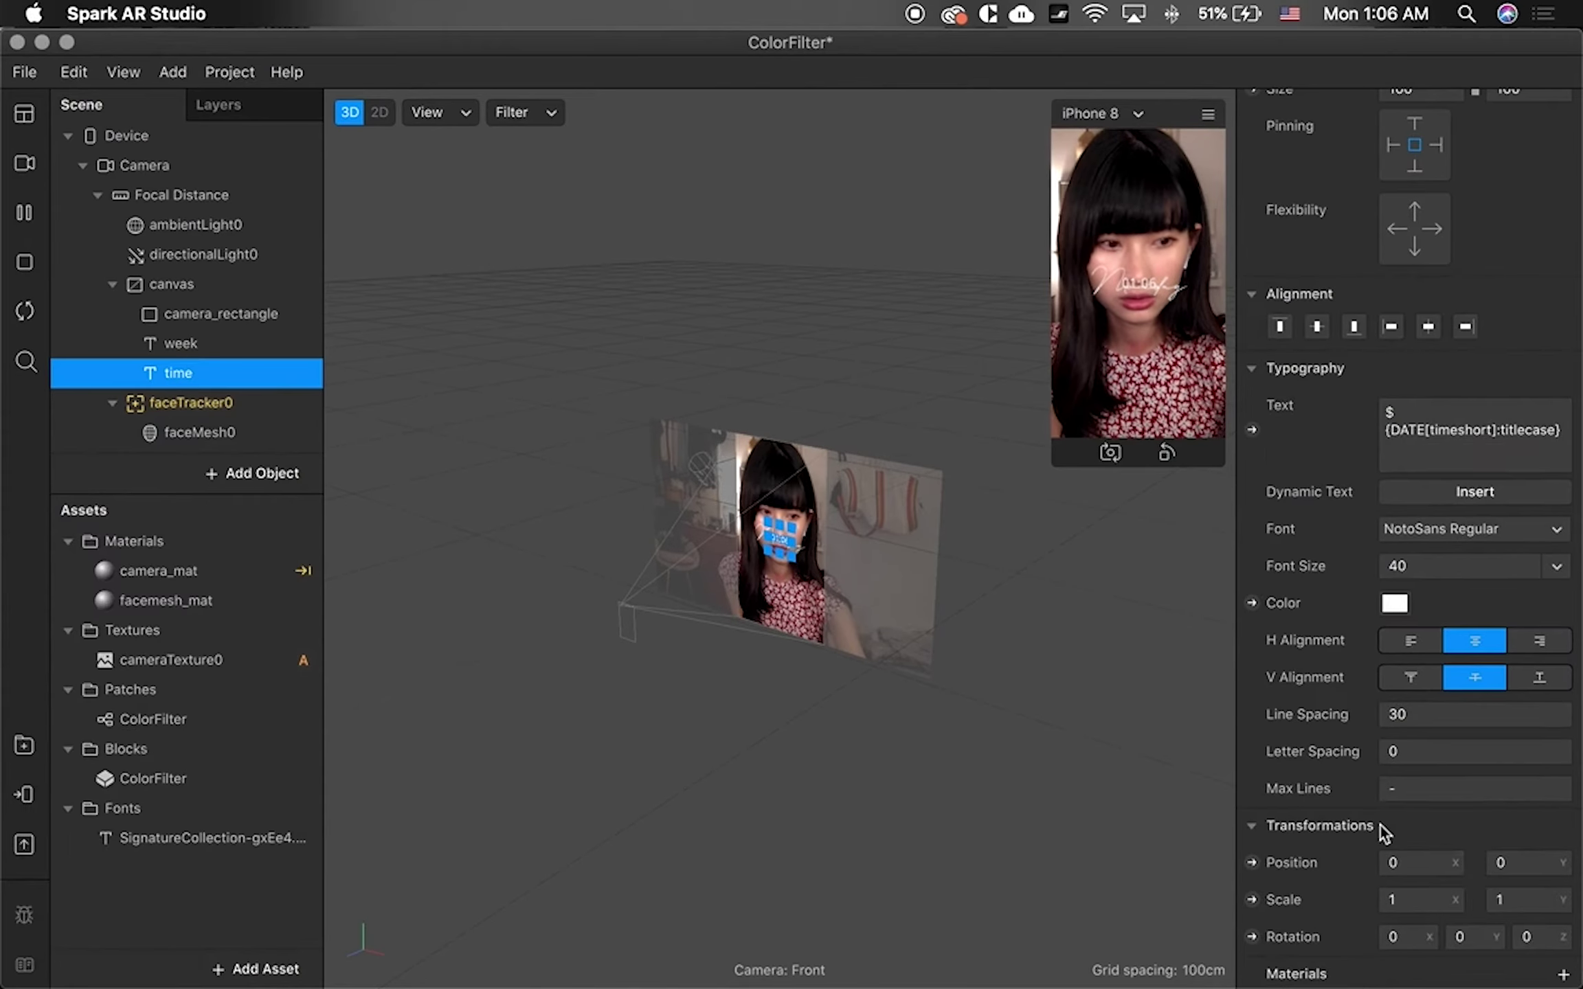
pyautogui.click(1433, 733)
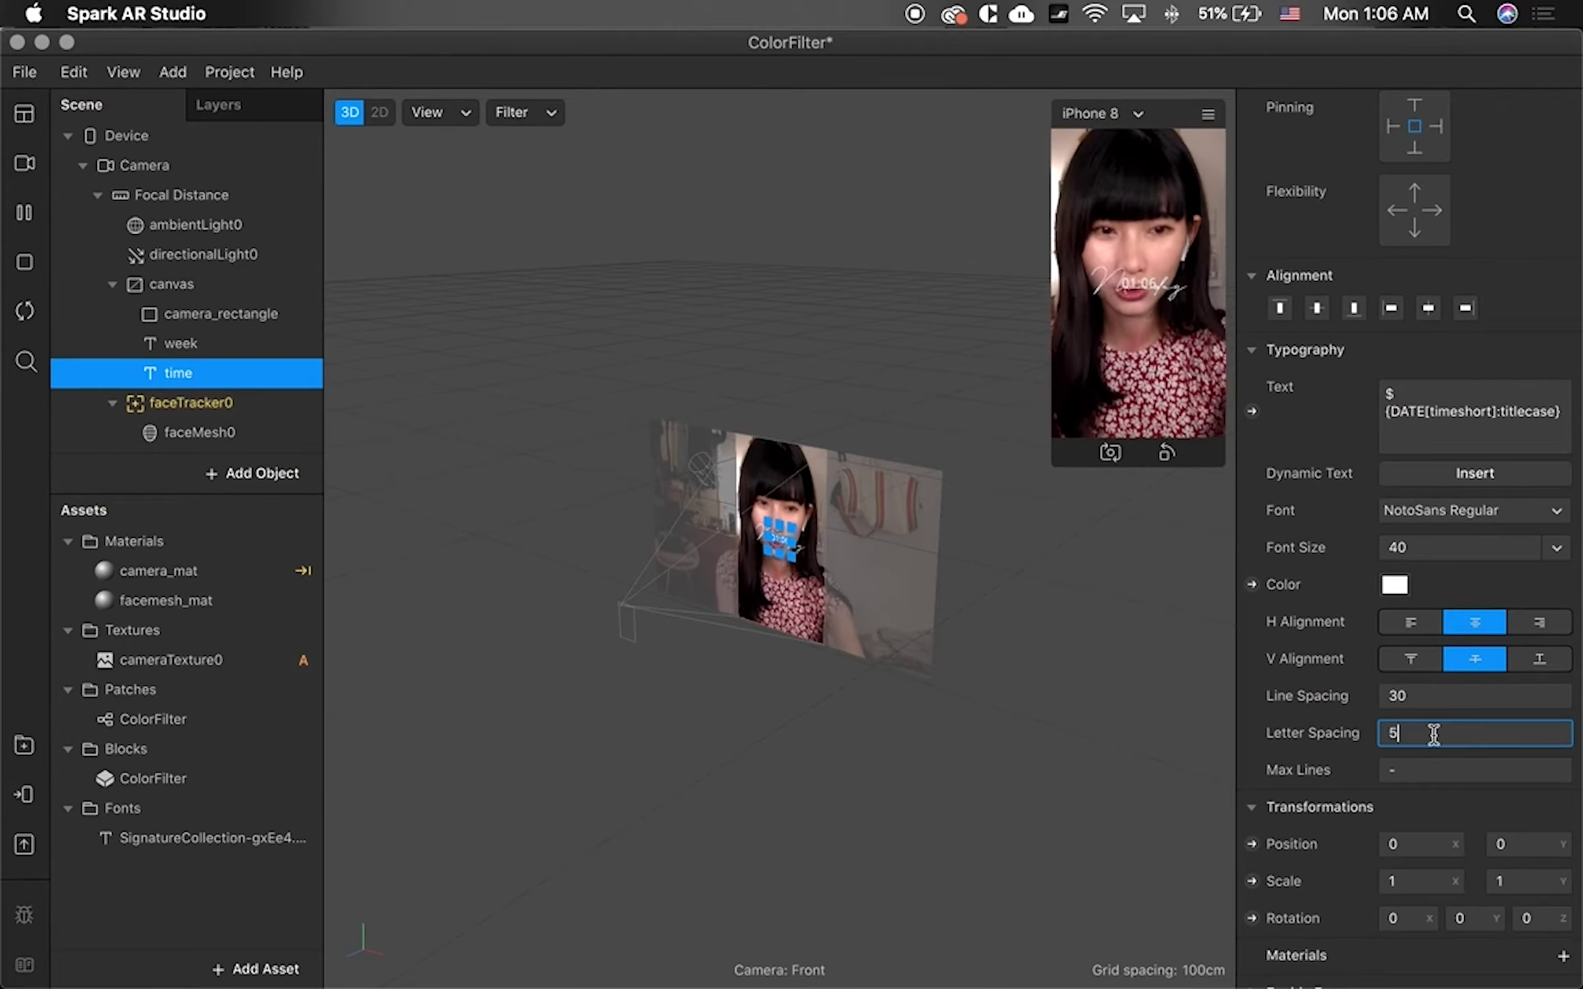
pyautogui.press('Return')
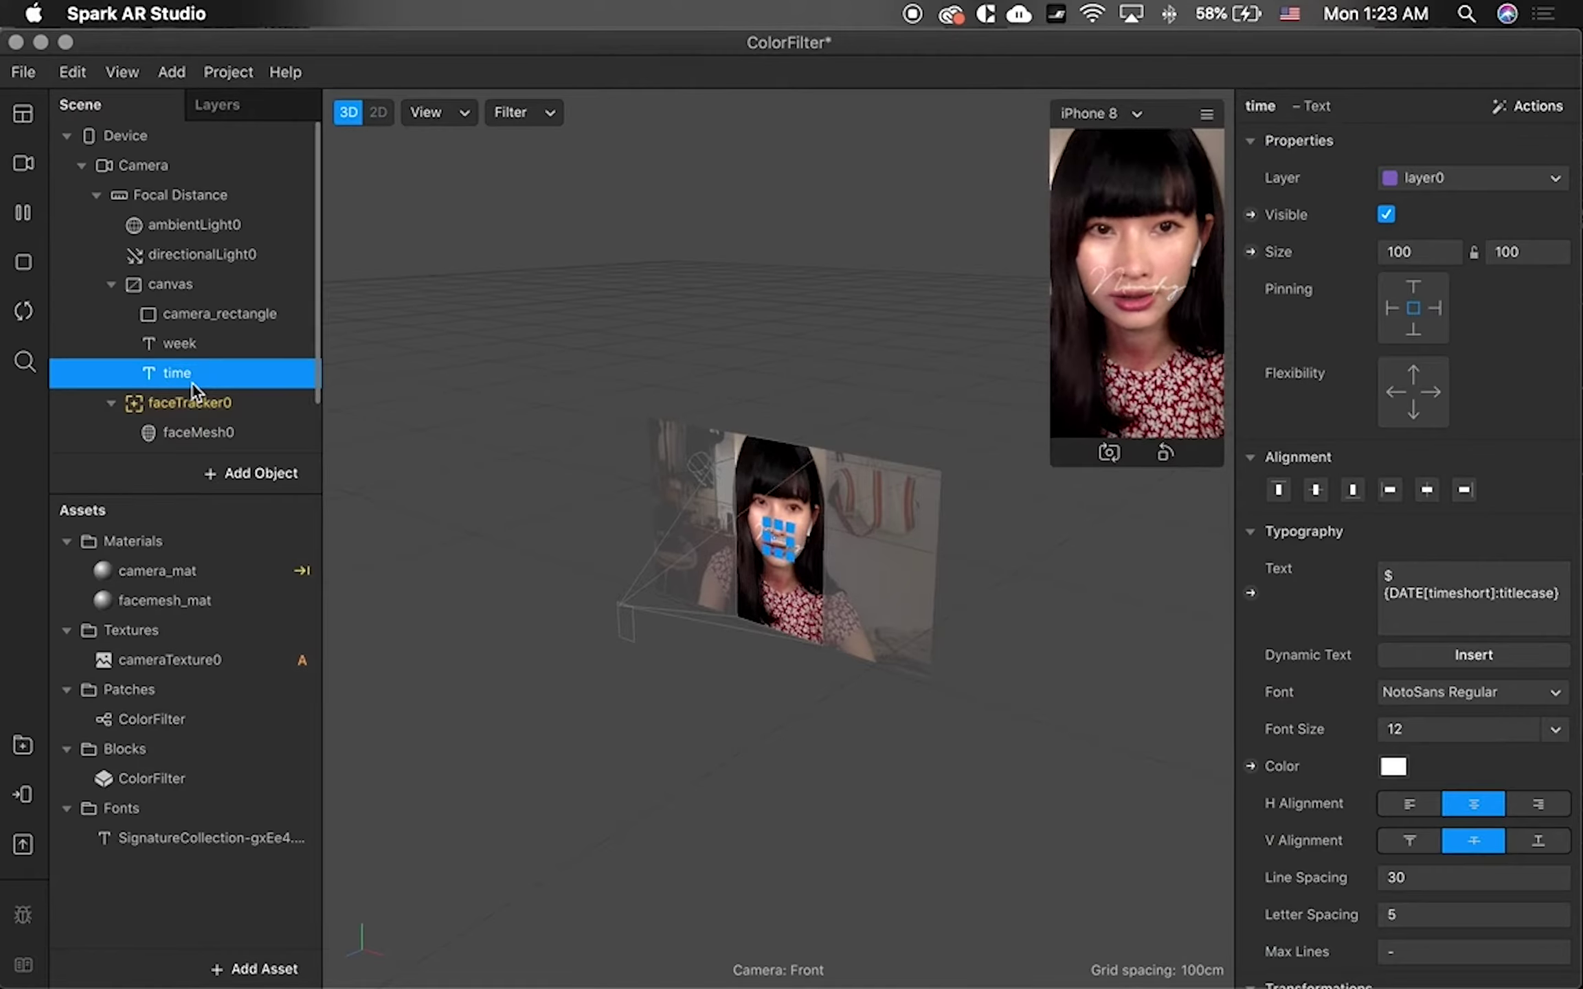
# - Set the colorFilter block's contrast to -100
pyautogui.scroll(-2, 192, 382)
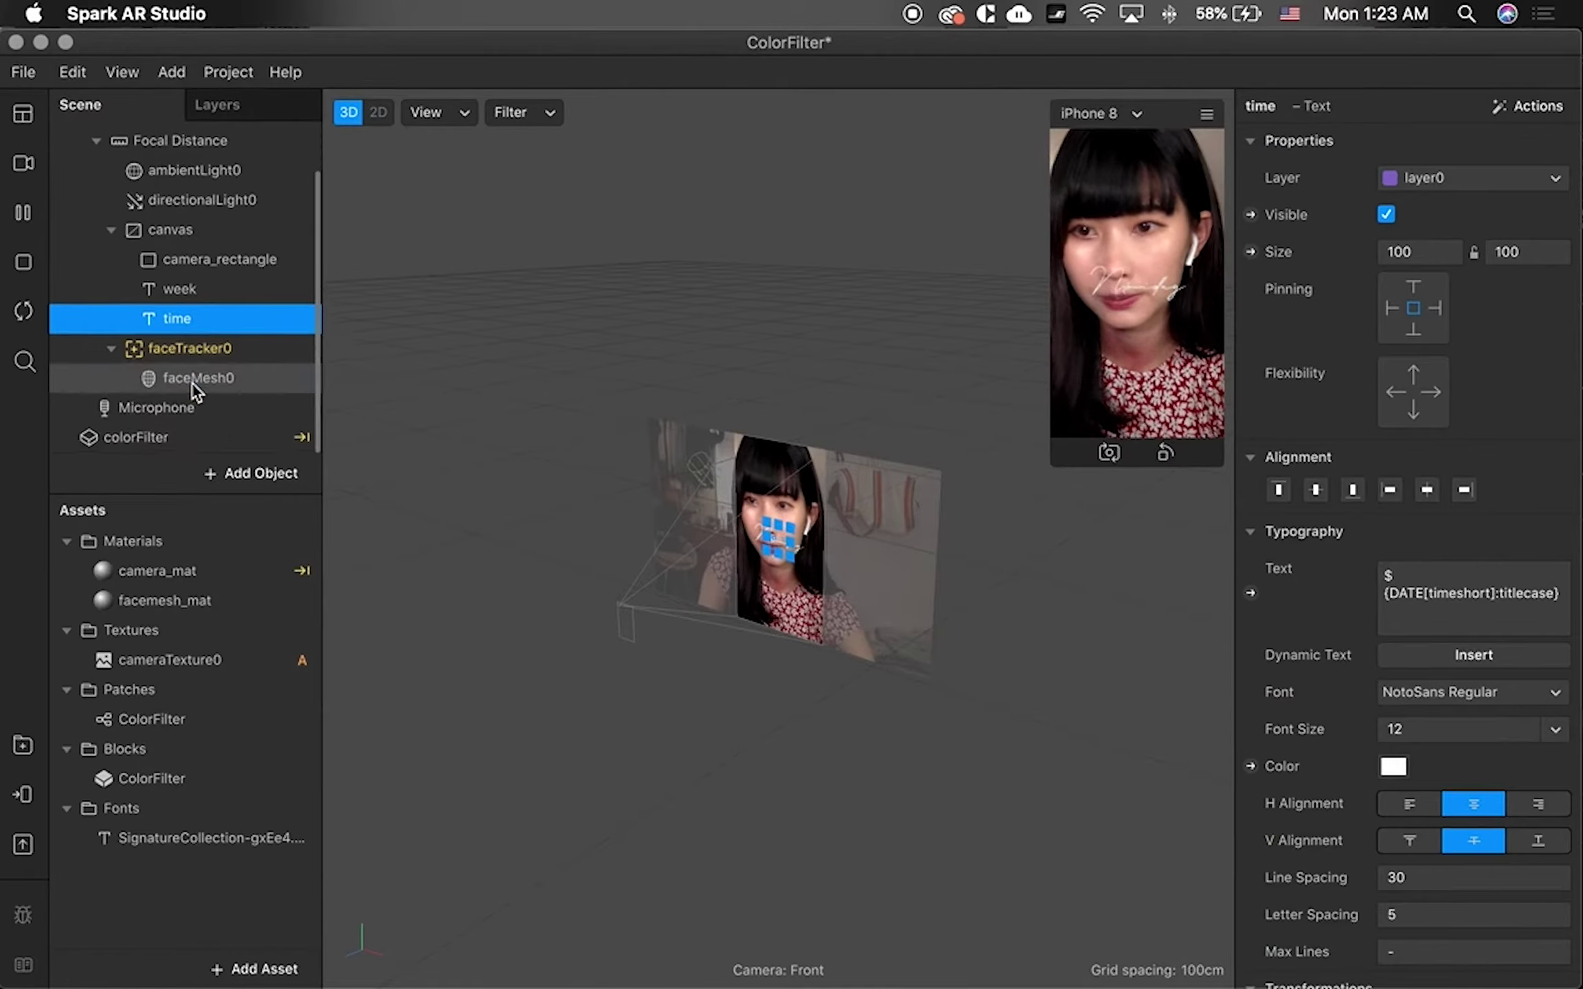
pyautogui.click(183, 438)
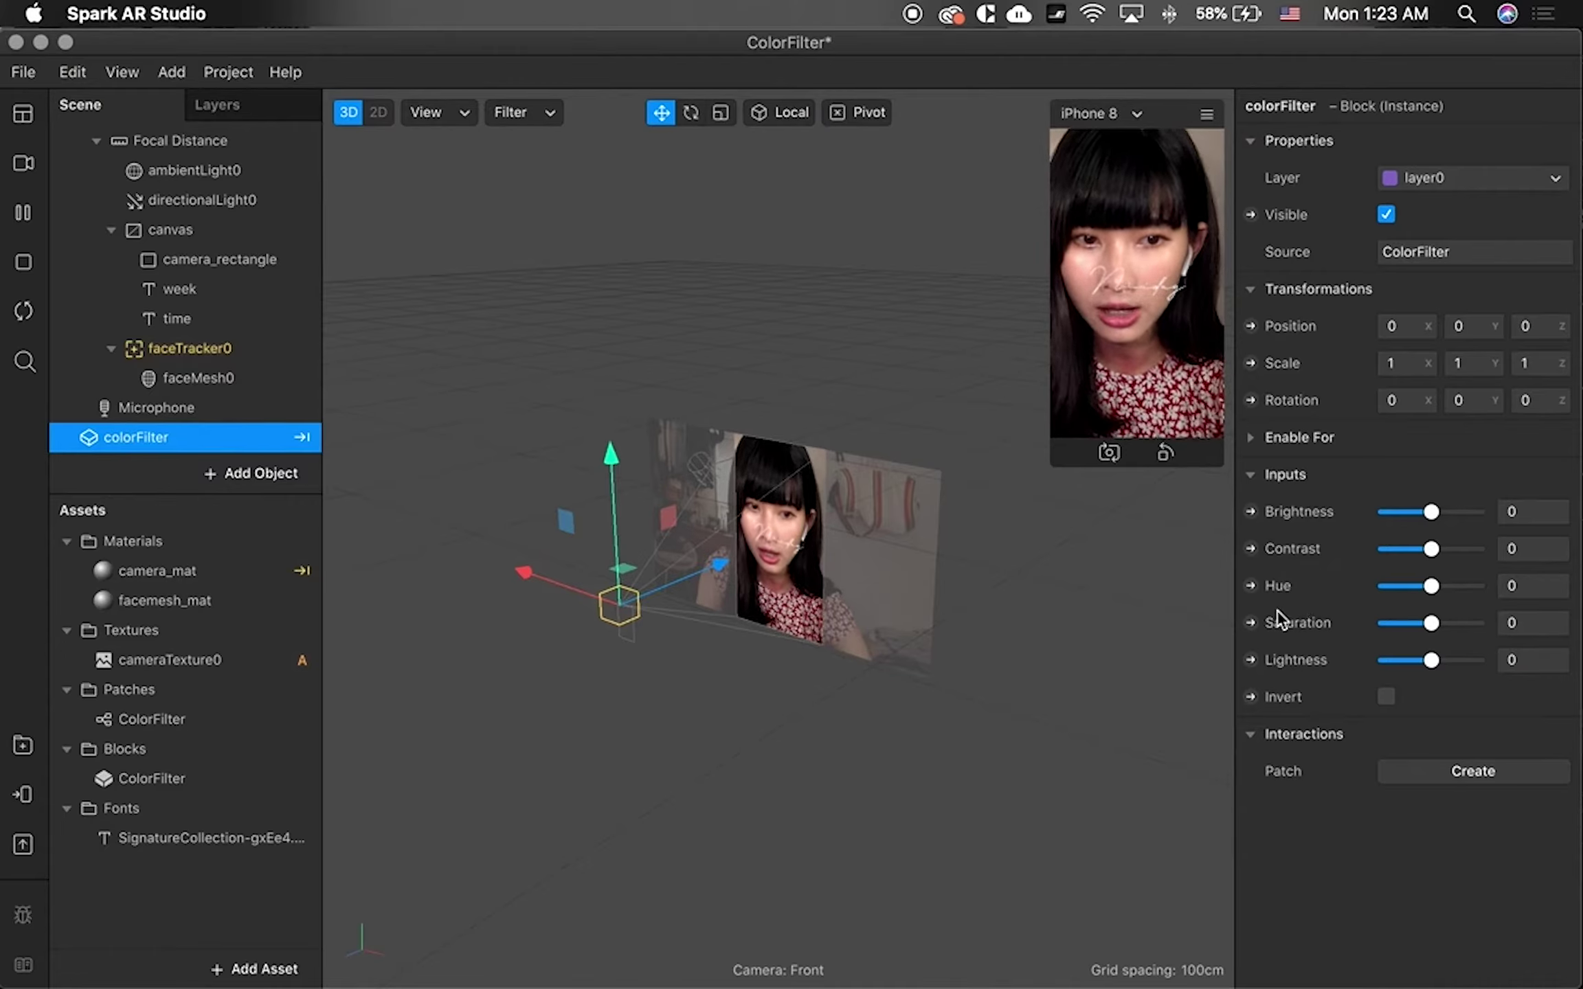
pyautogui.click(1536, 550)
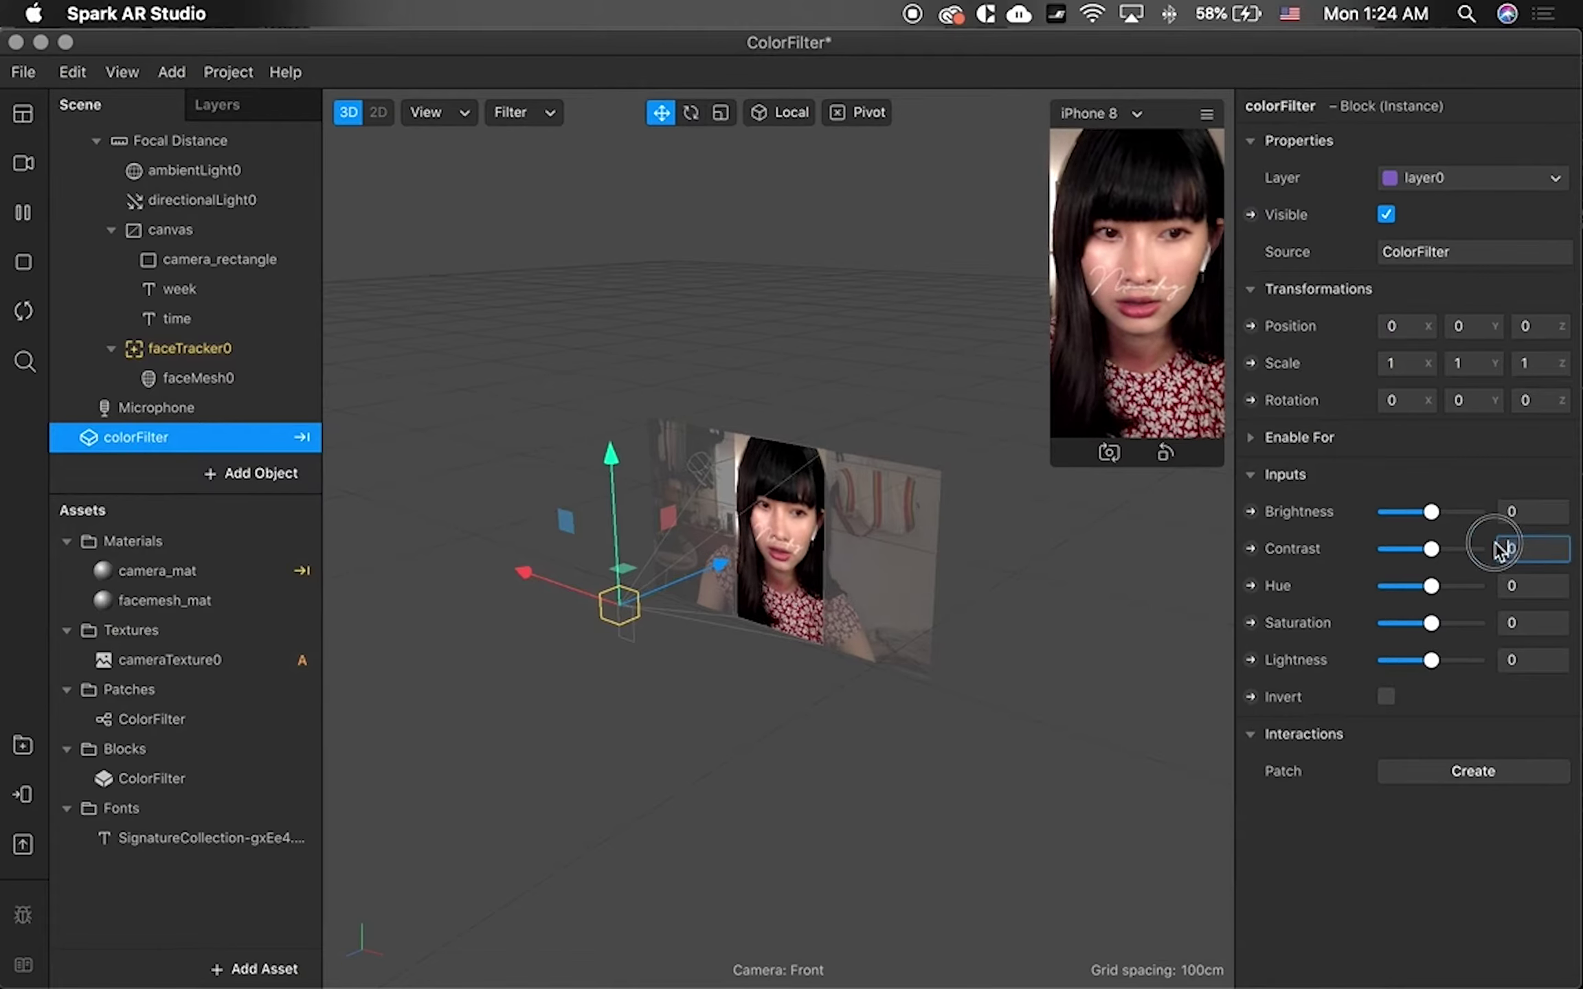
pyautogui.write('-')
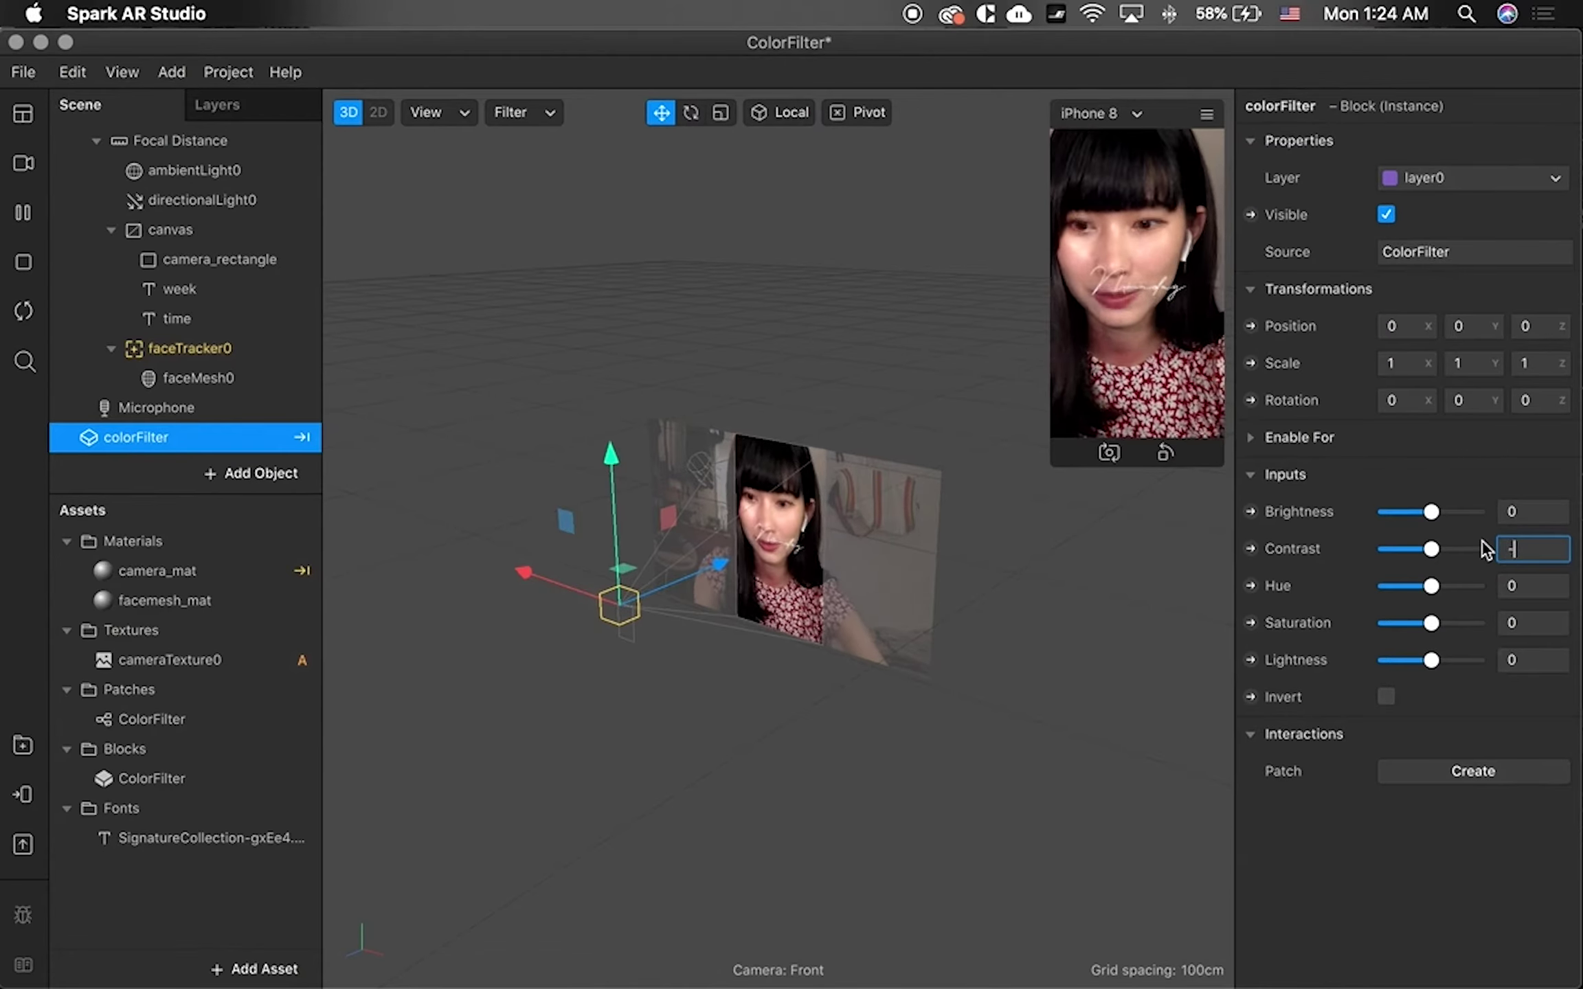
pyautogui.write('100')
pyautogui.press('Return')
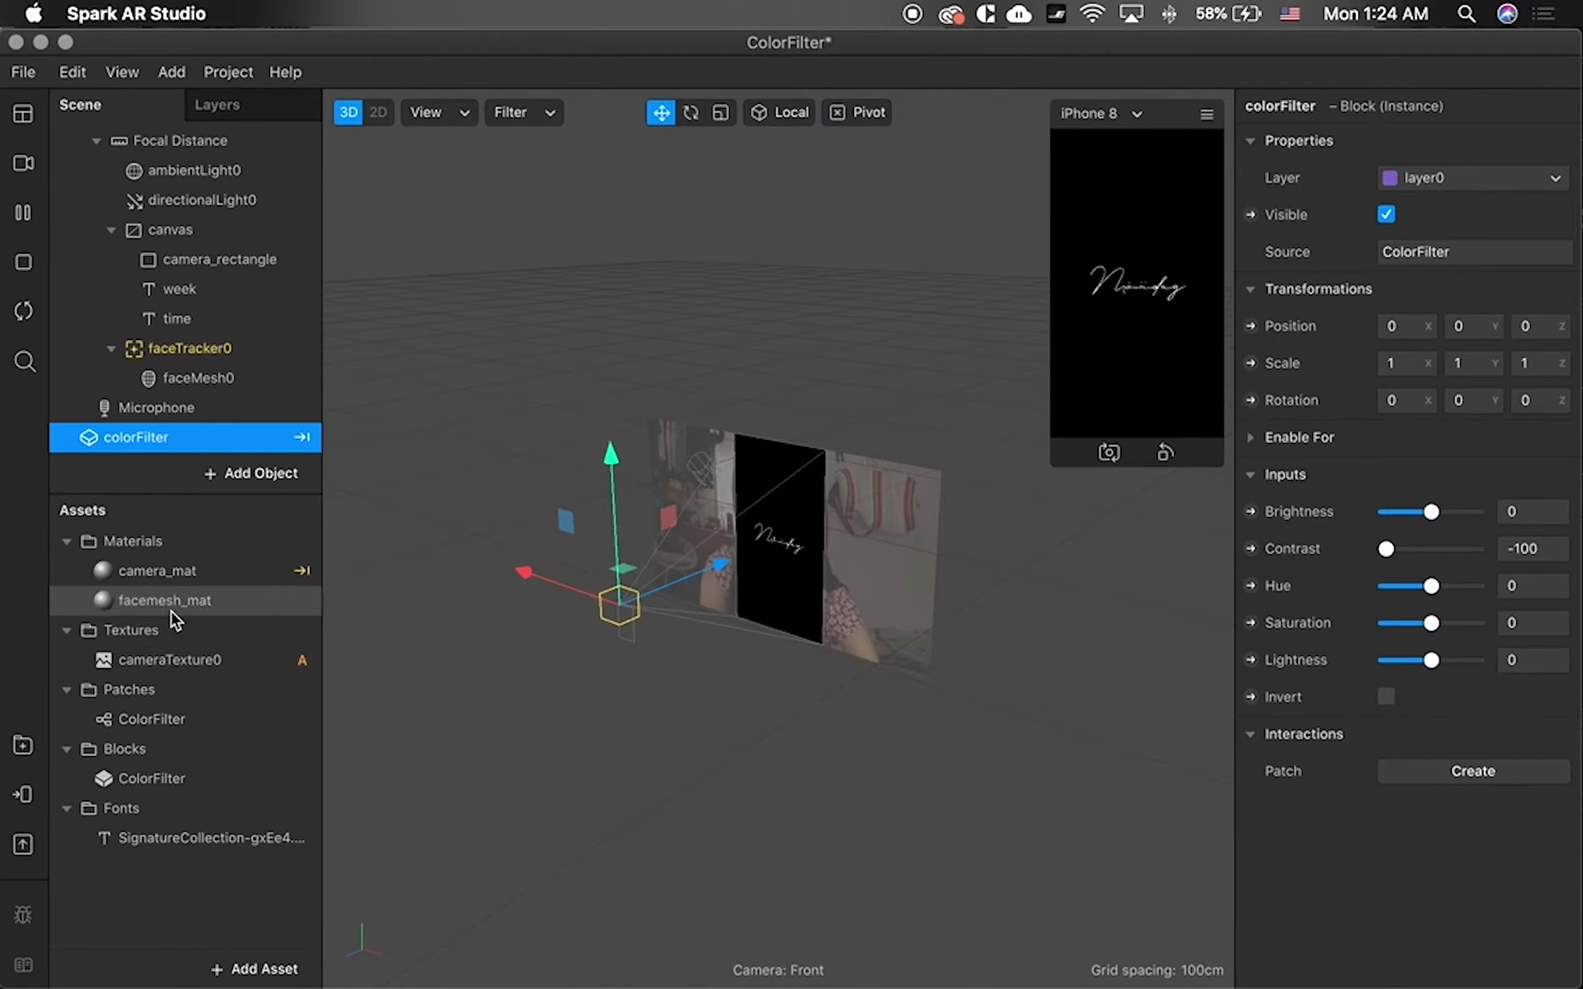
# - Set the camera_mat material's opacity to 30%
pyautogui.click(178, 574)
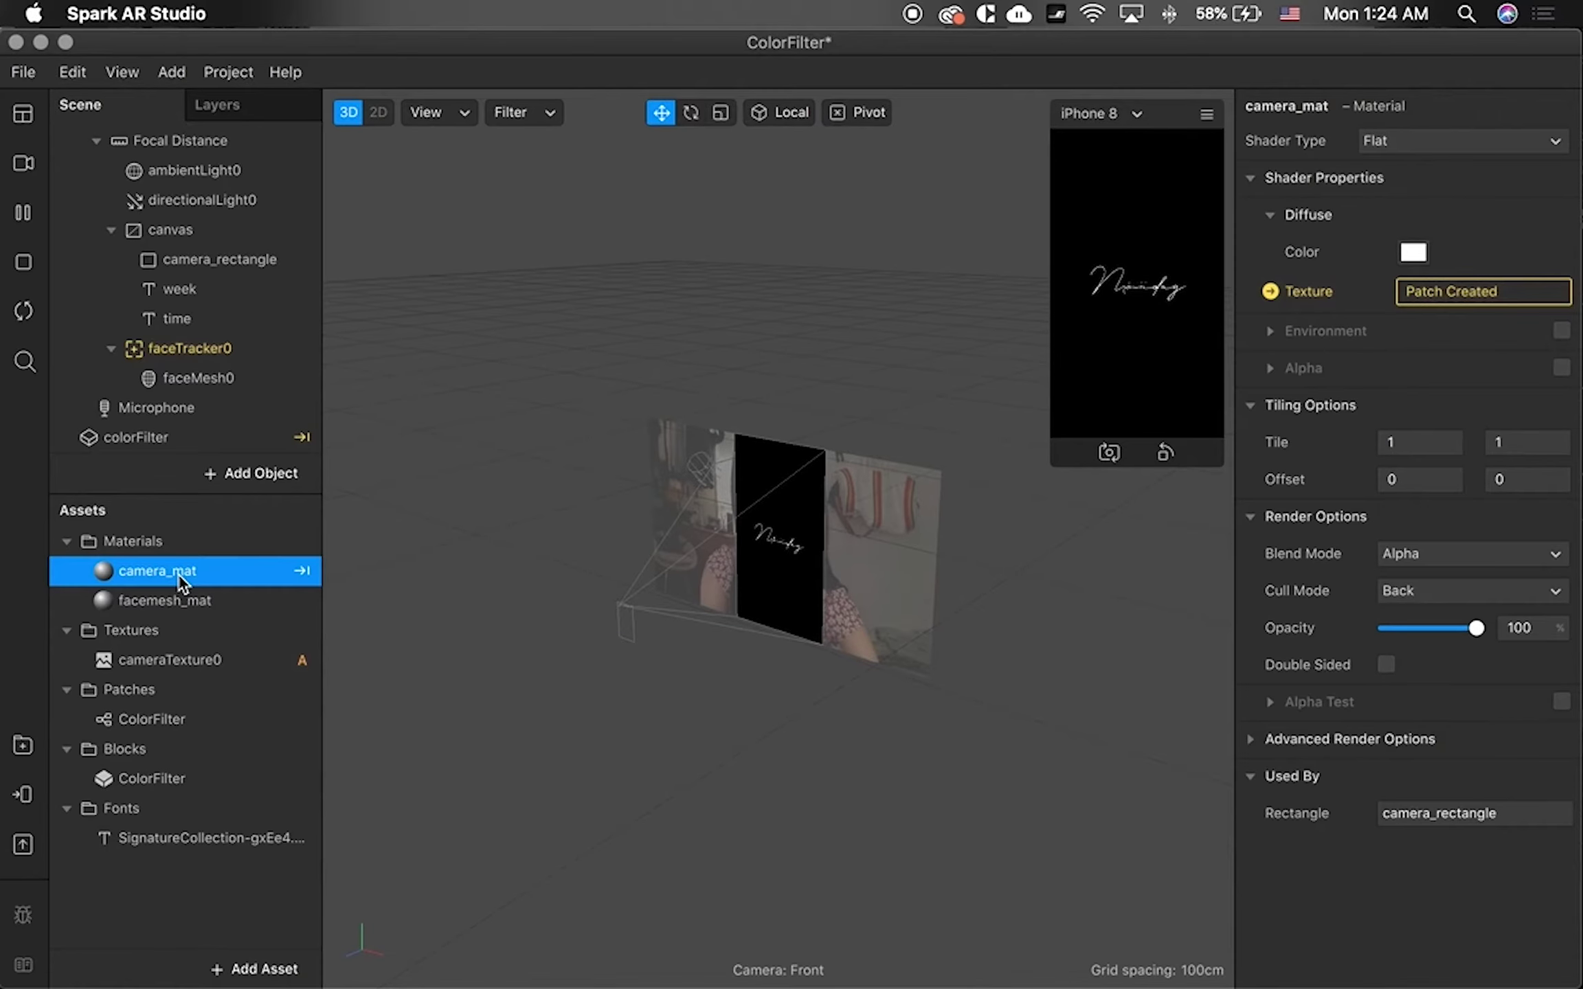
pyautogui.click(1541, 627)
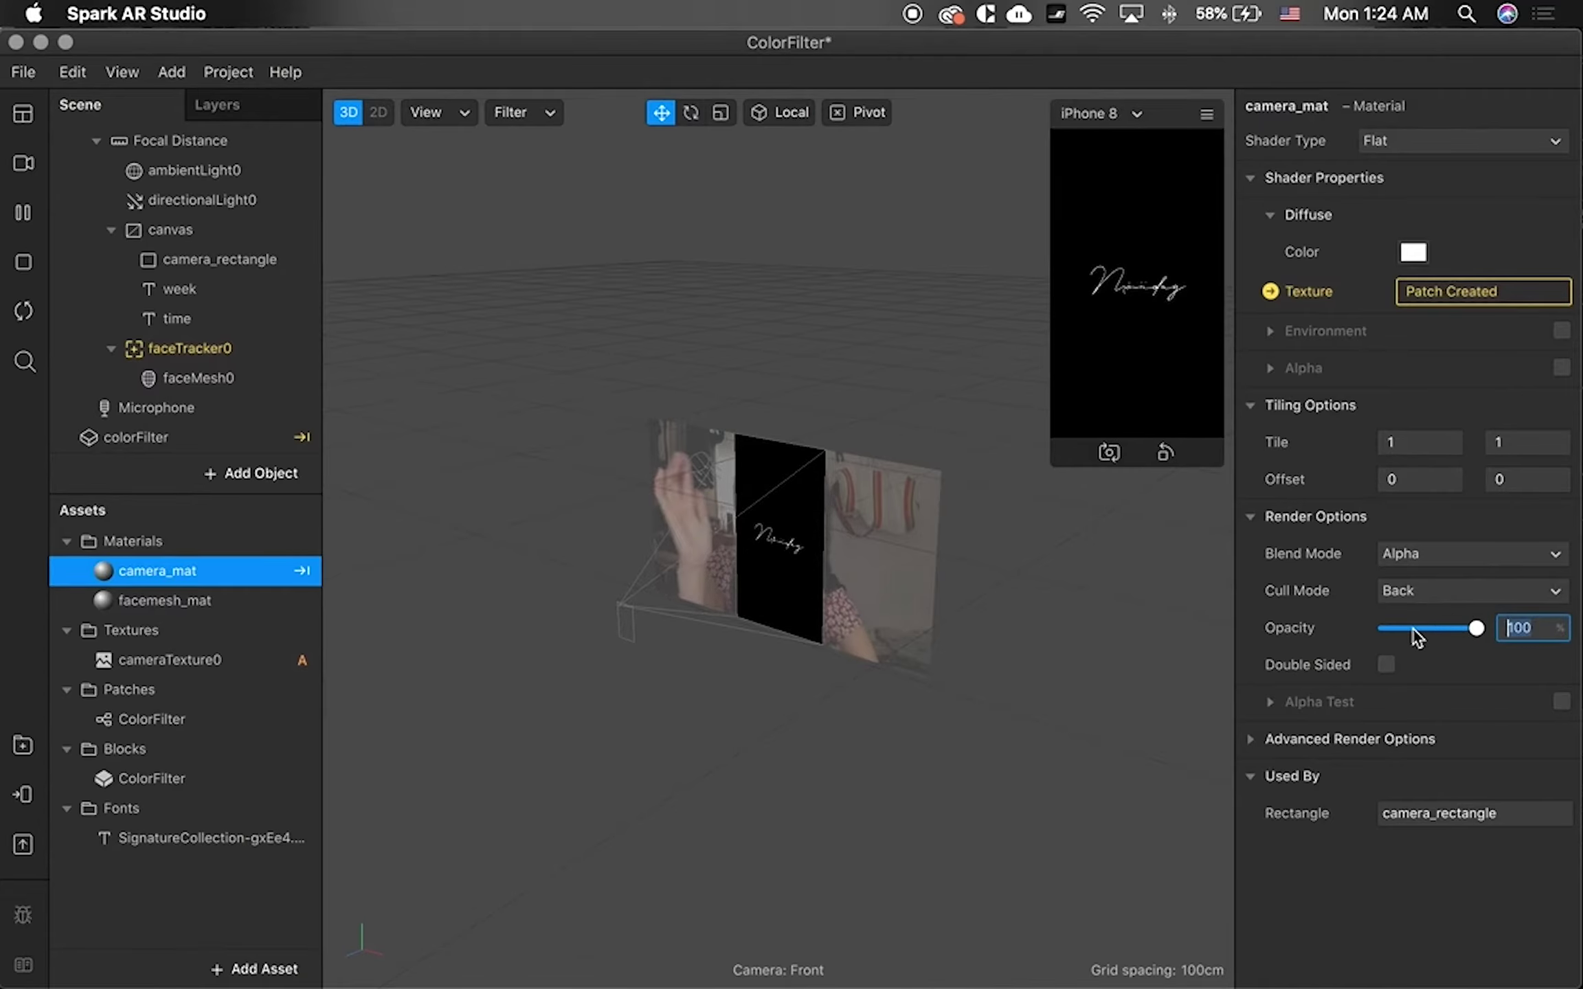
pyautogui.write('30')
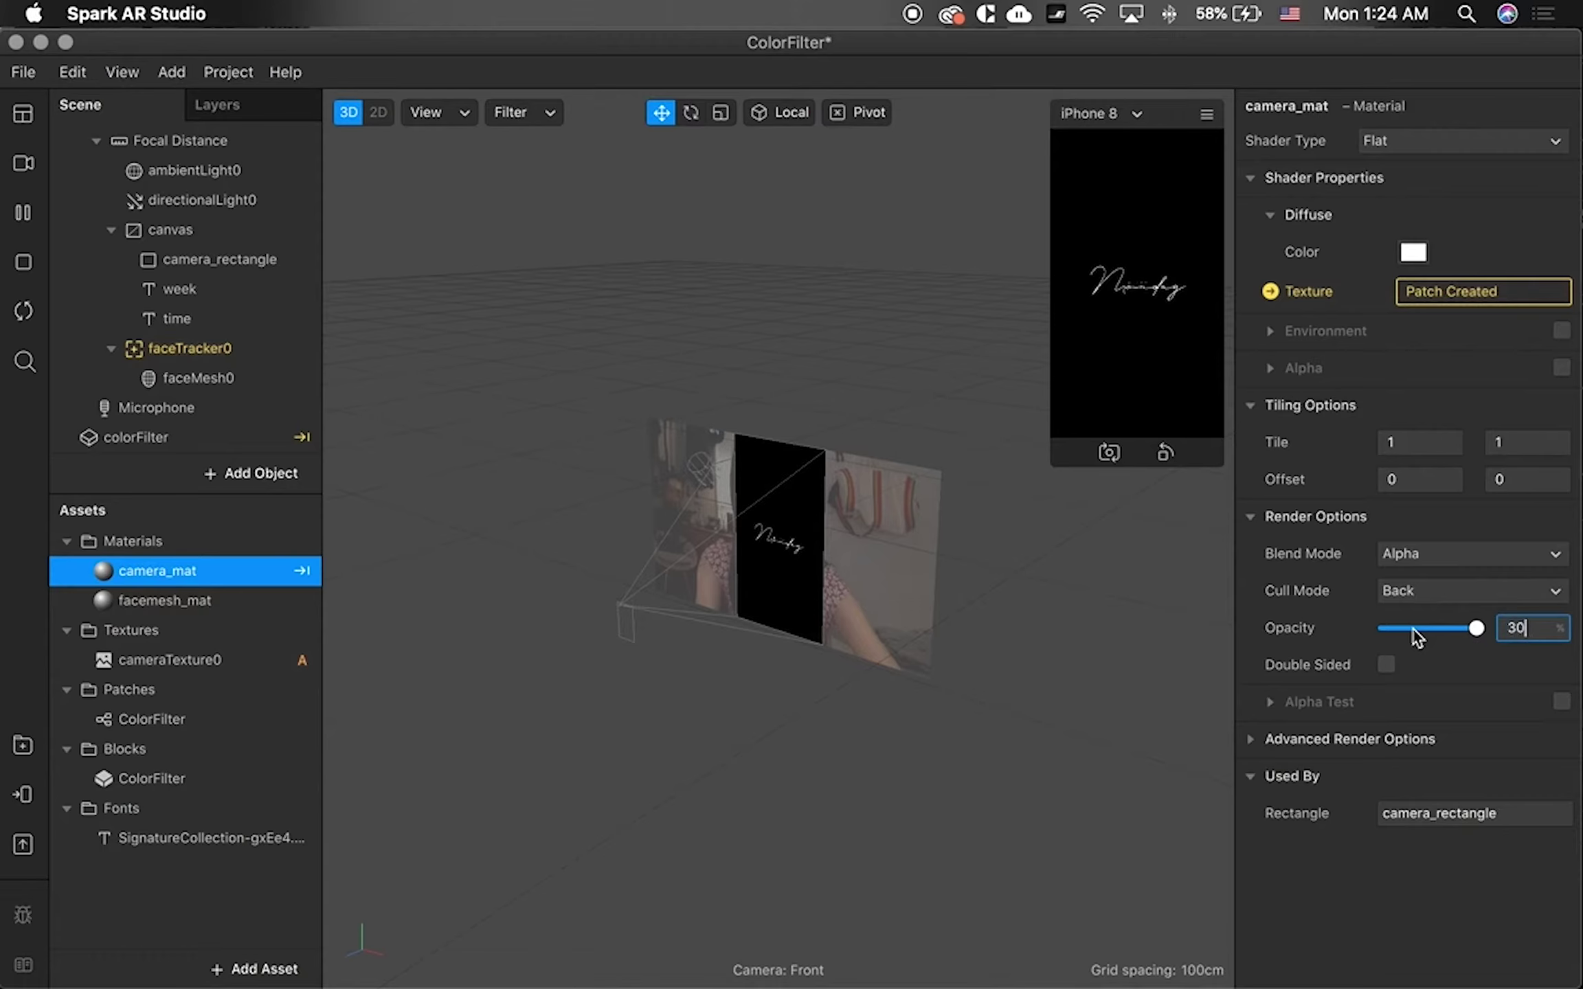
pyautogui.press('Return')
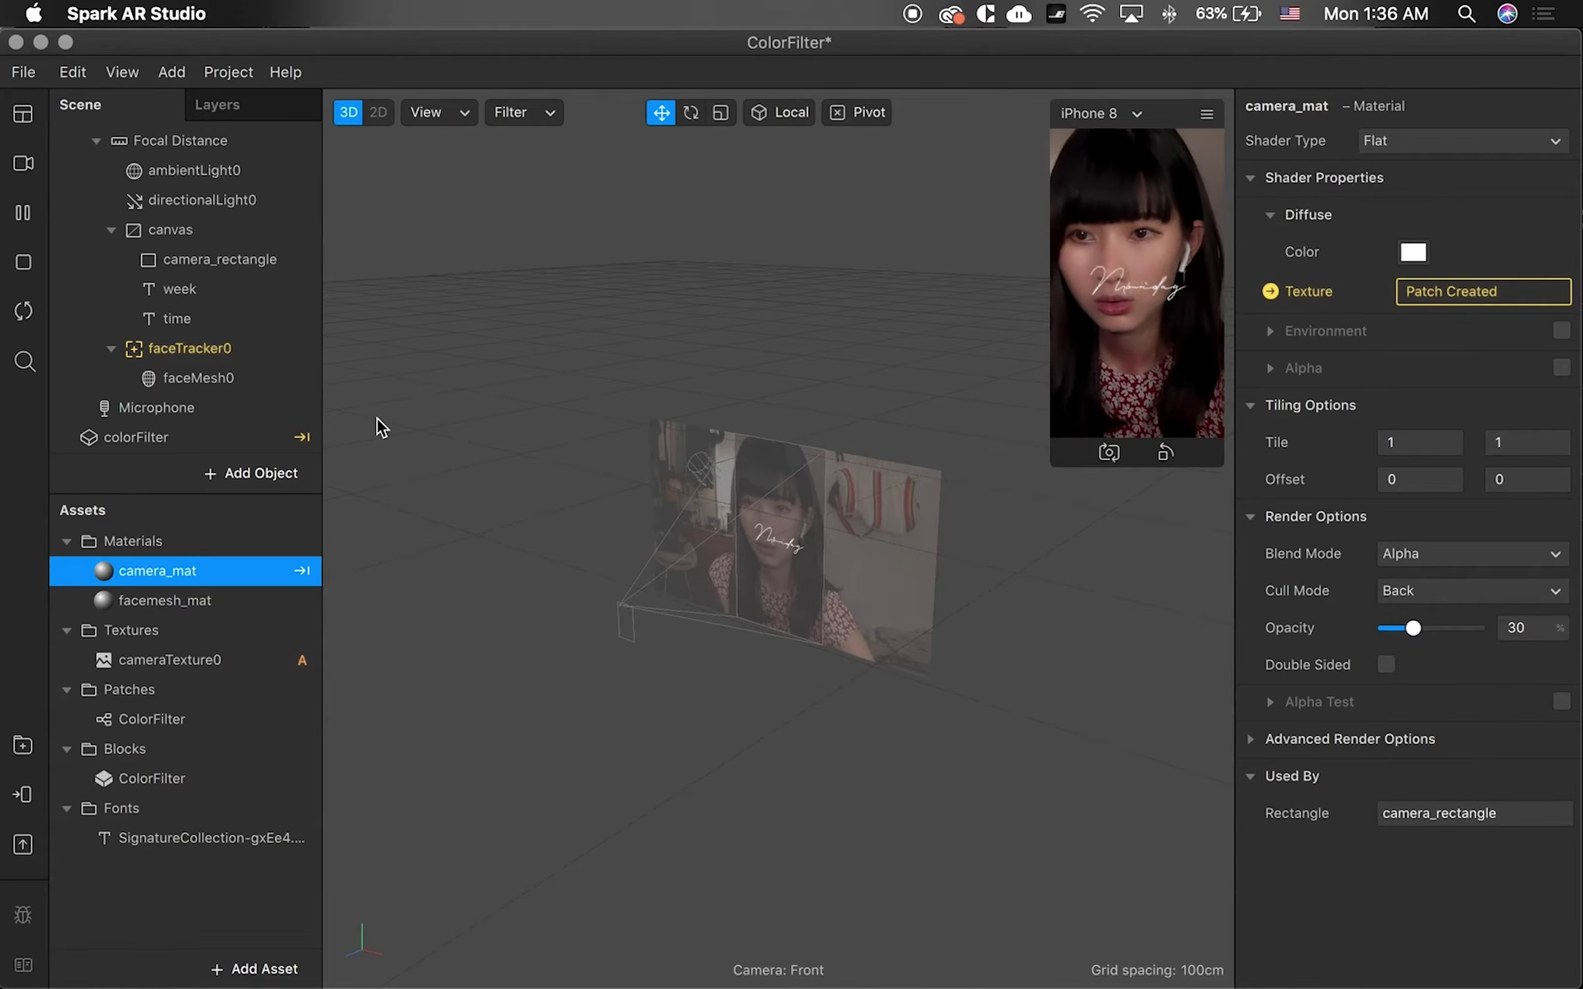
# - Open the Patch Editor with the canvas selected and add a Screen Tap patch
pyautogui.click(187, 235)
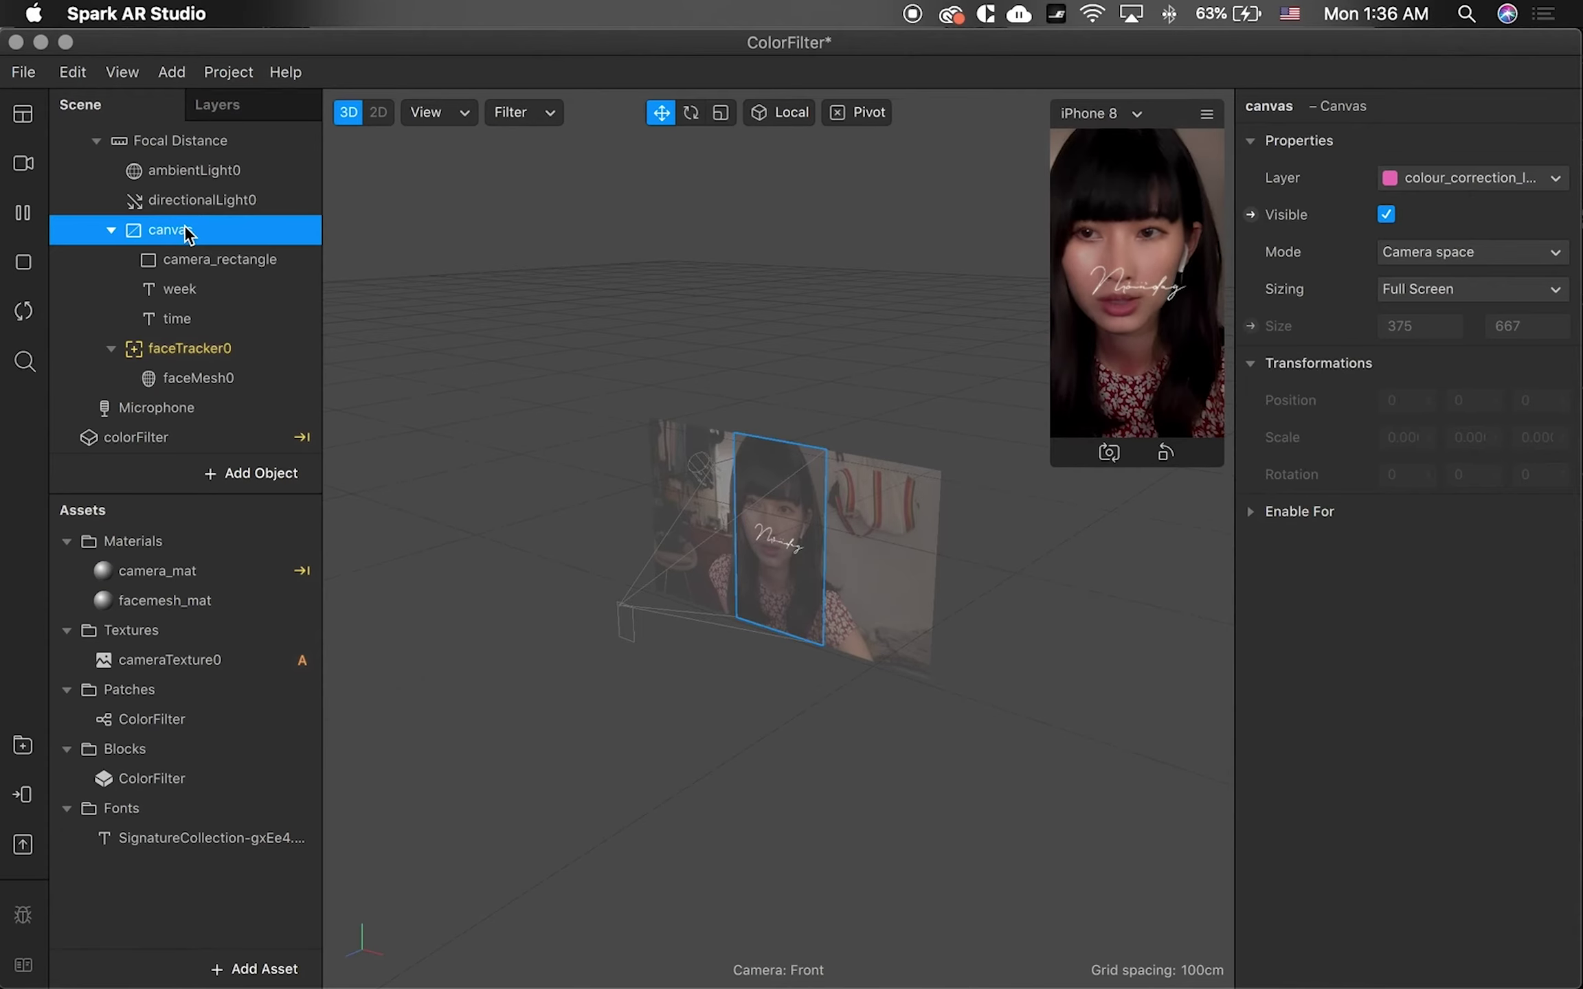
pyautogui.click(116, 70)
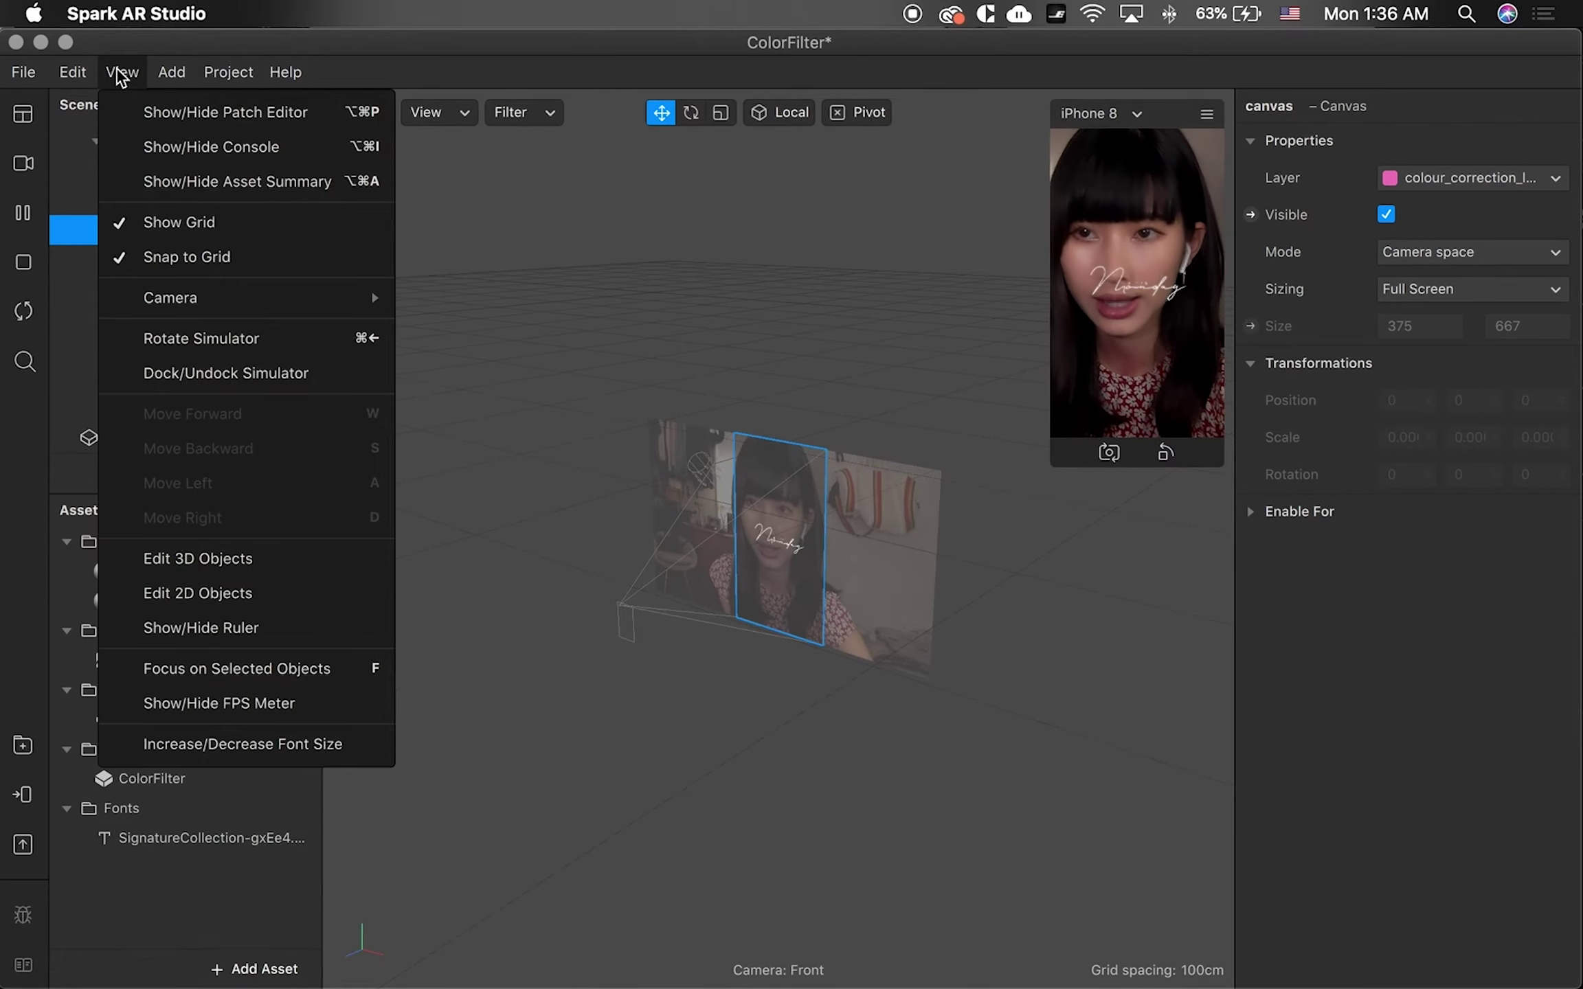
pyautogui.click(122, 116)
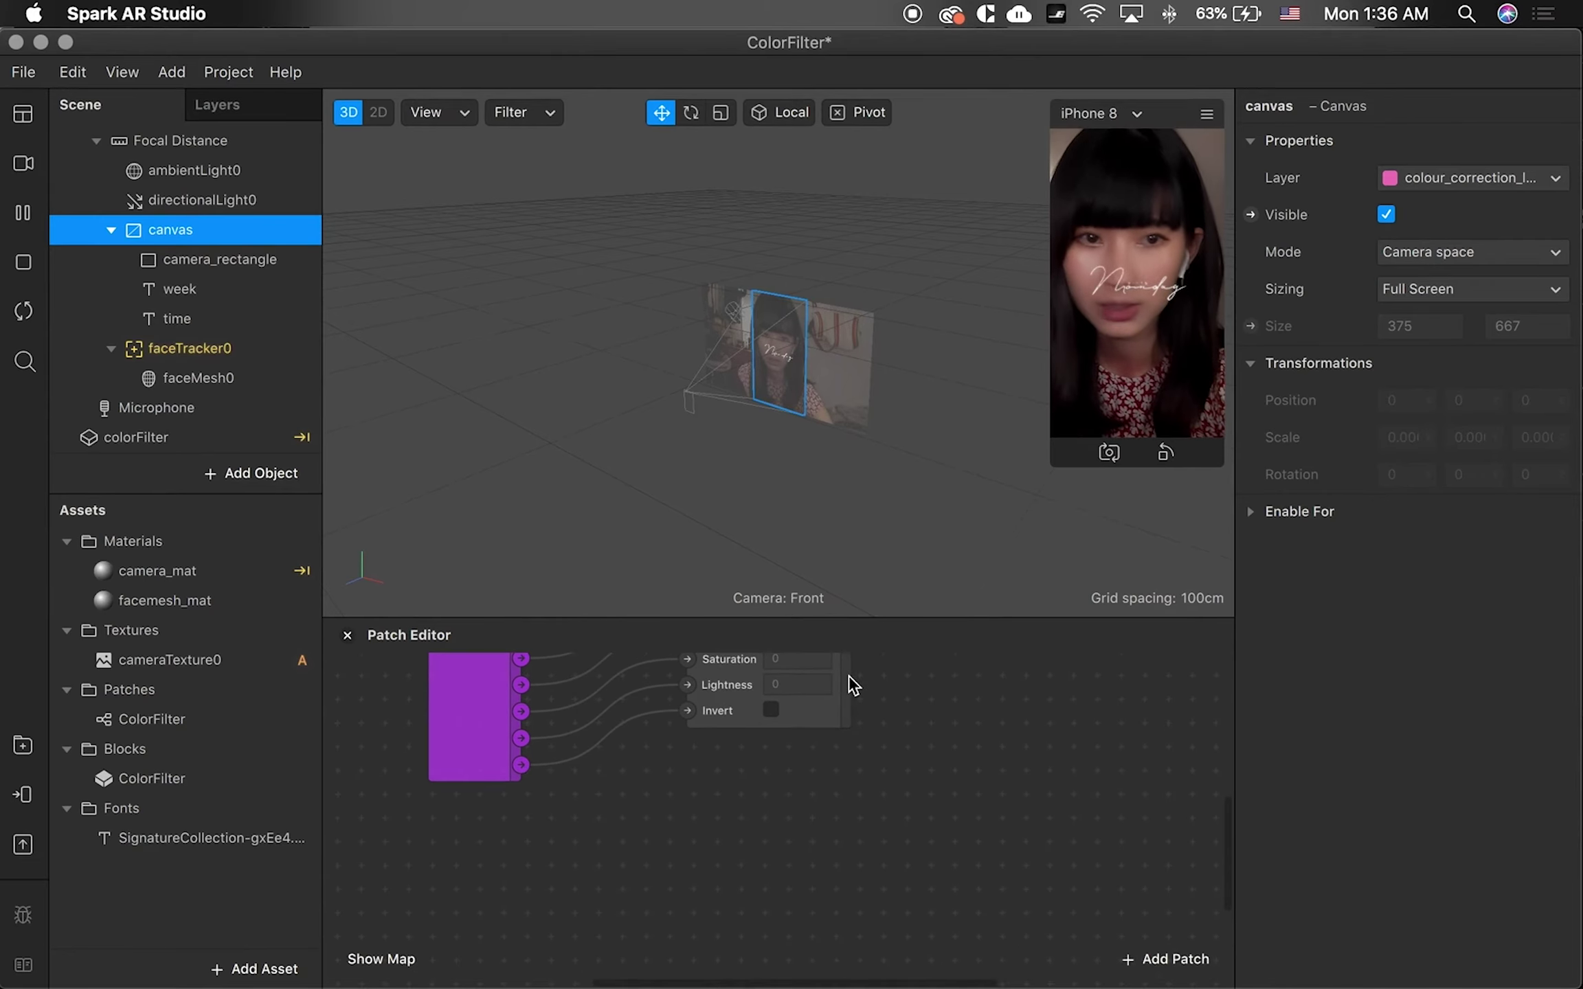
pyautogui.rightClick(753, 826)
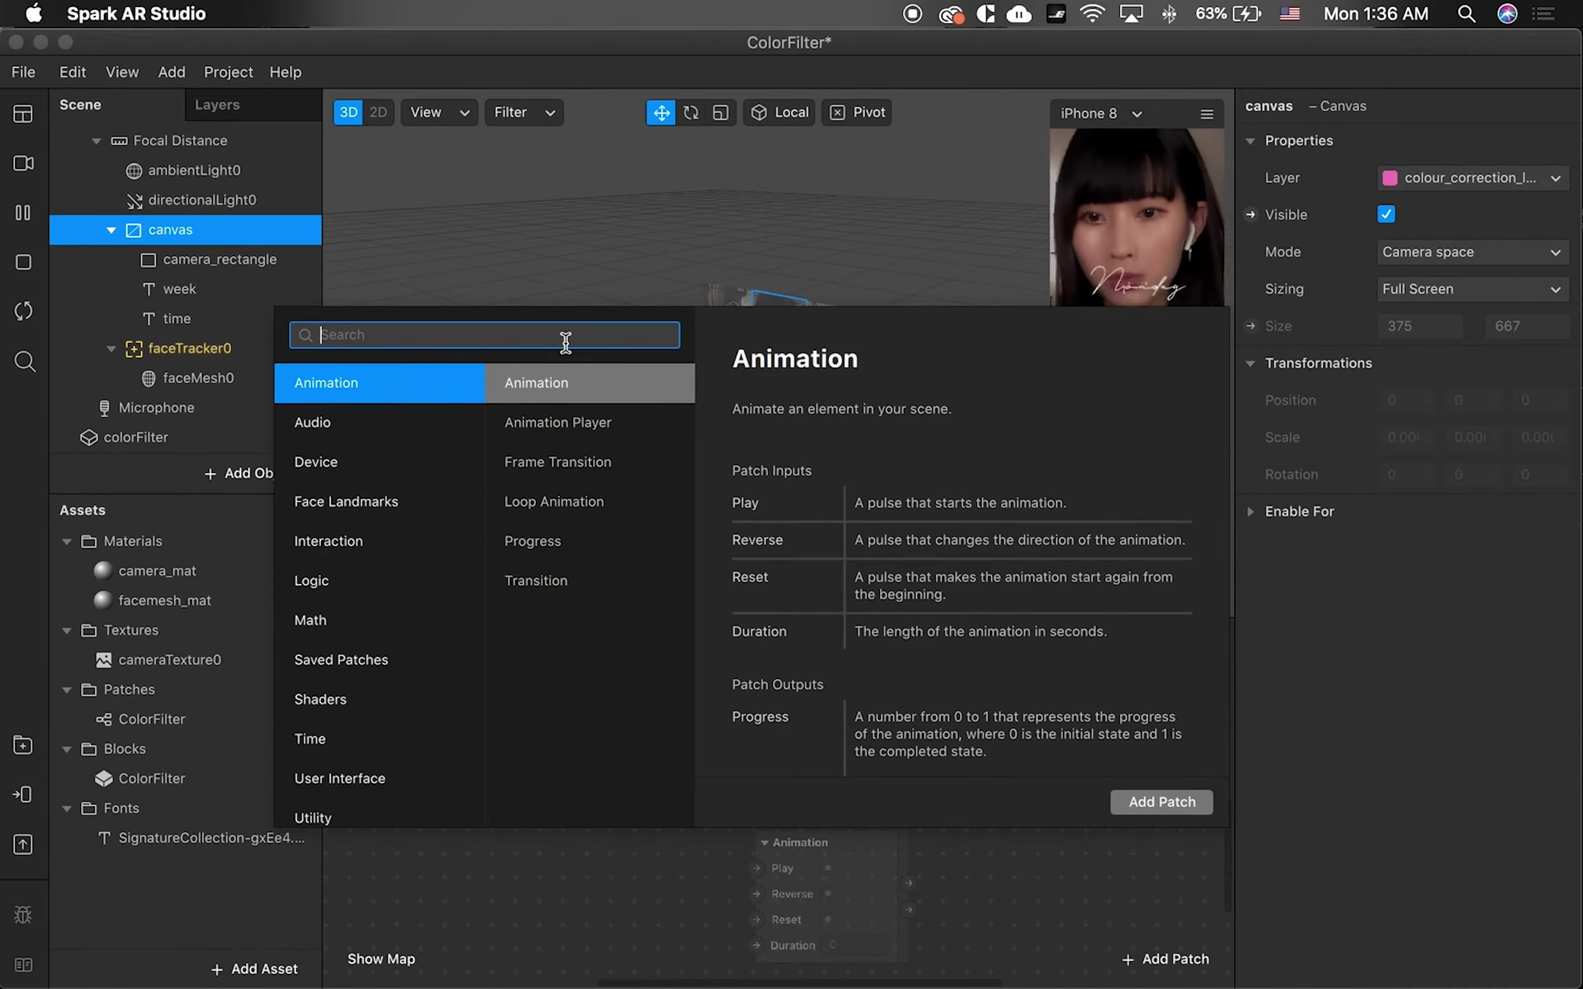
pyautogui.write('tap')
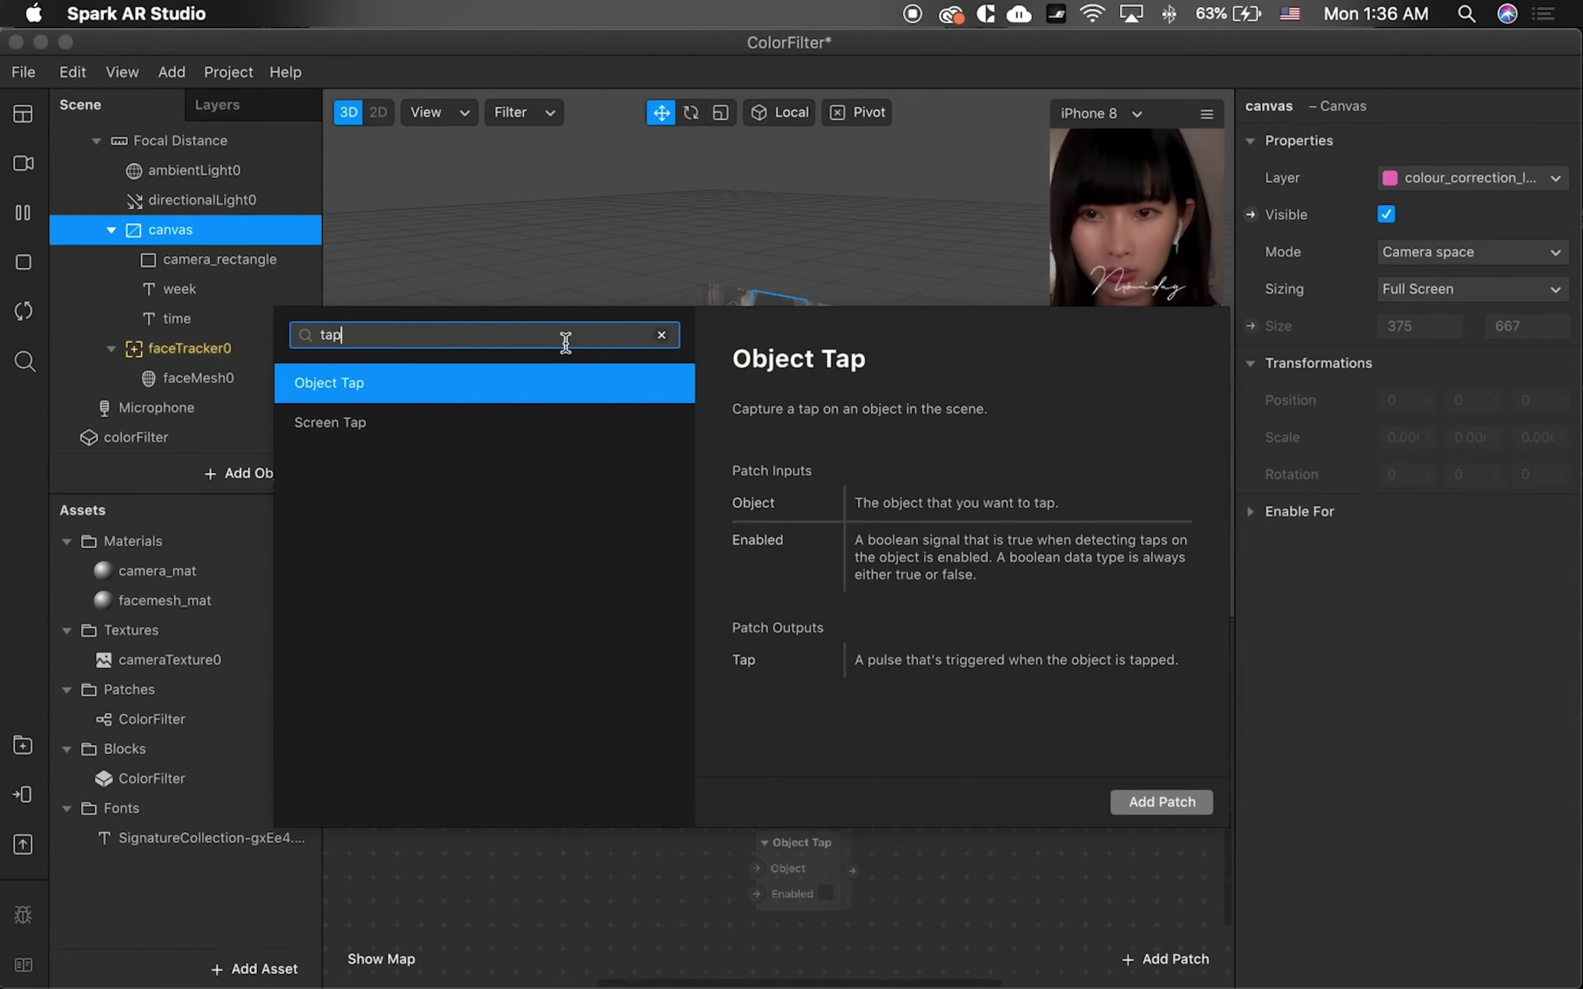
pyautogui.click(405, 431)
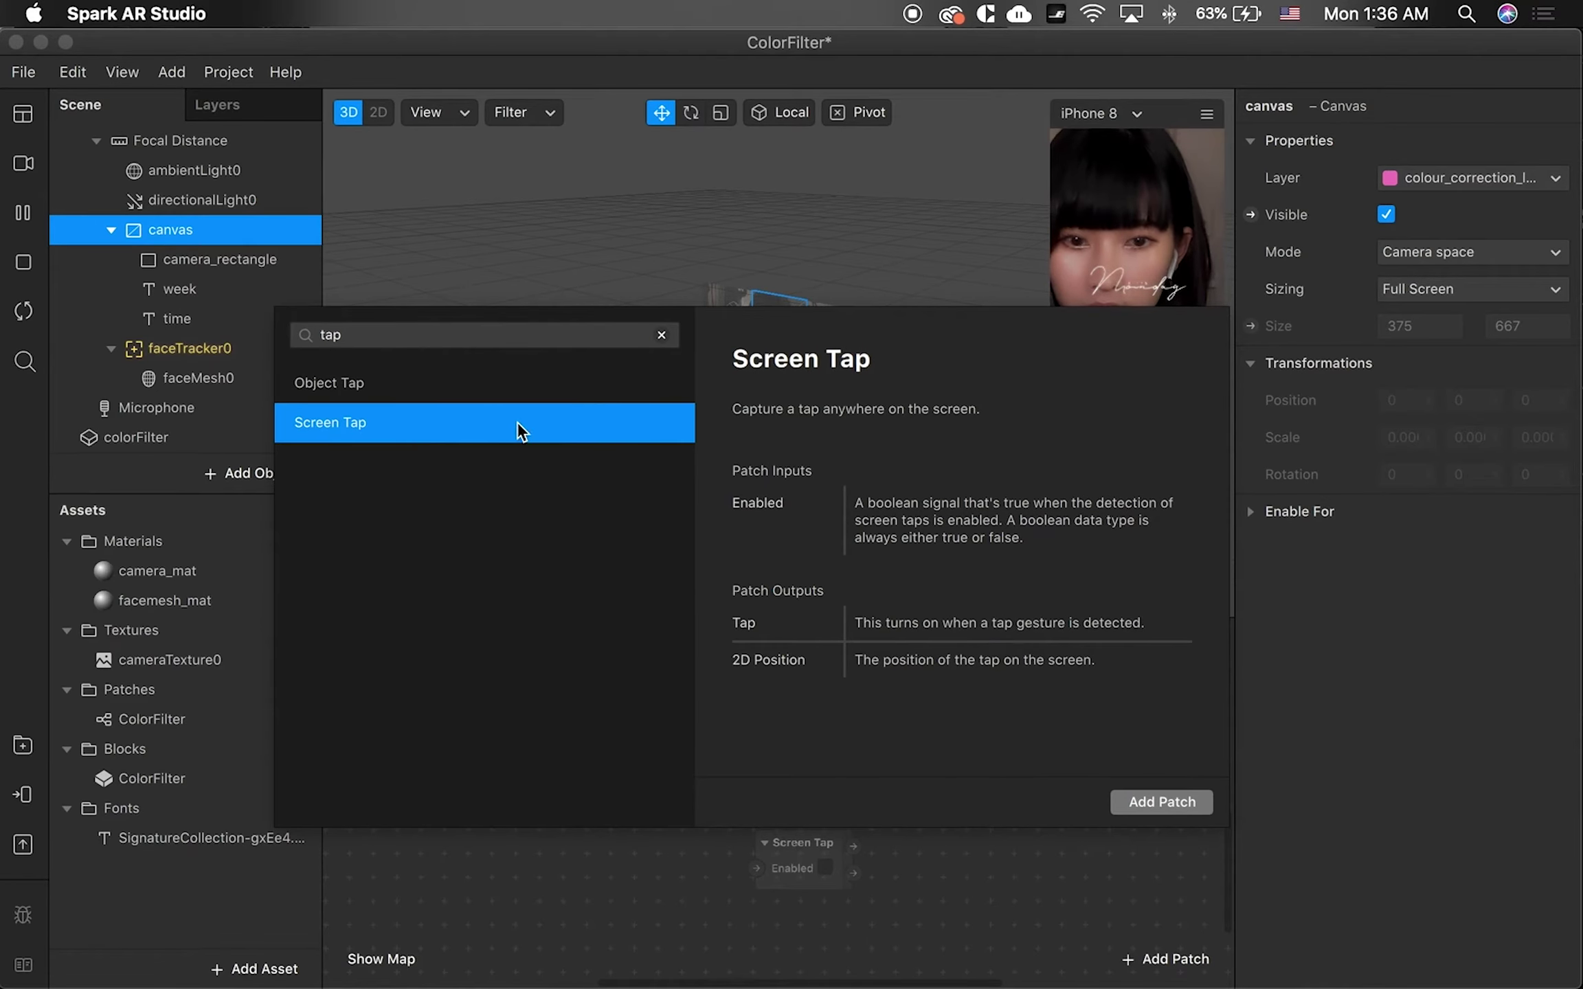
pyautogui.click(1174, 797)
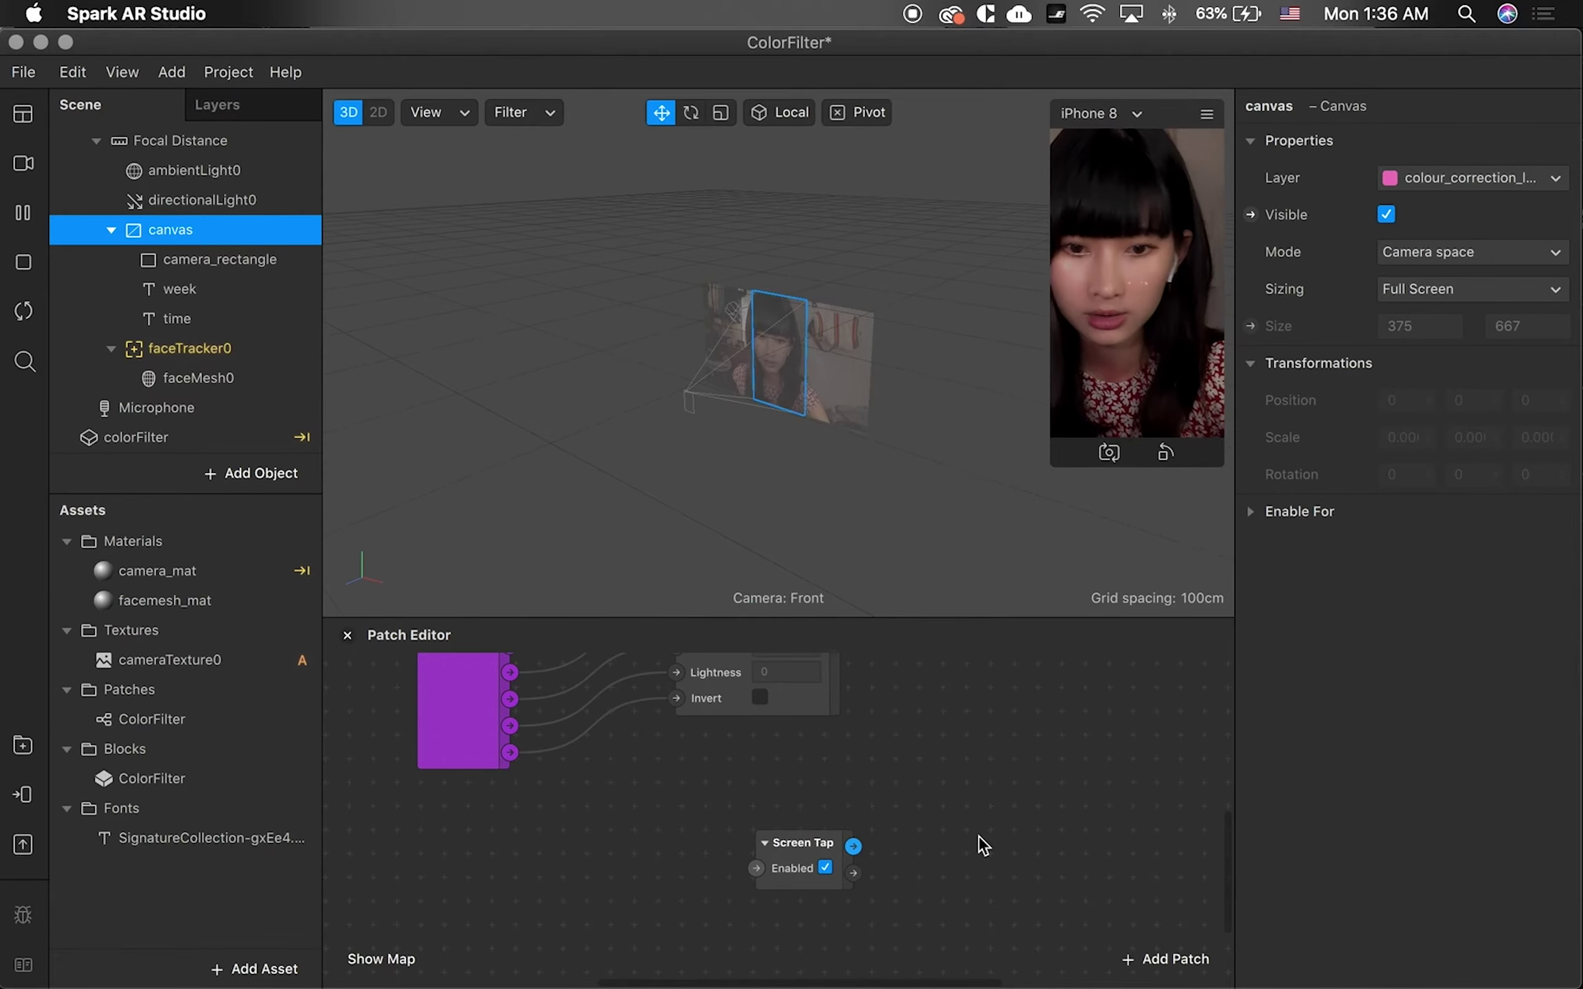
# - Connect Screen Tap through a Switch patch to the canvas's Visible property and test the toggle with simulated touch
pyautogui.click(1251, 214)
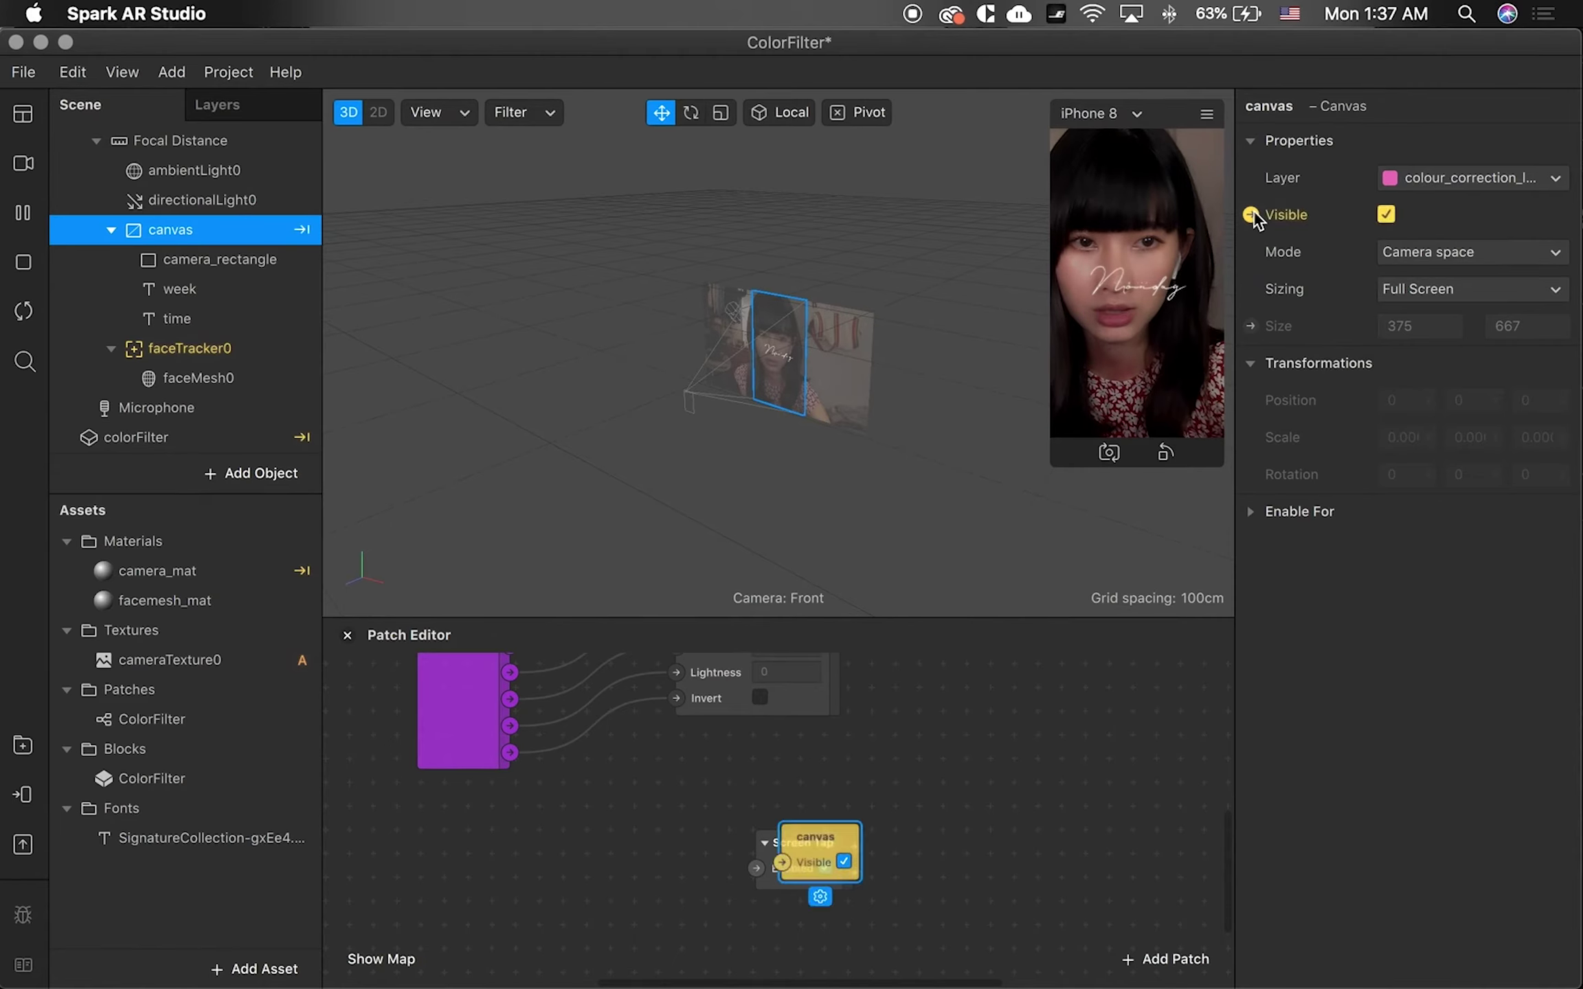
pyautogui.moveTo(817, 837); pyautogui.dragTo(1027, 817)
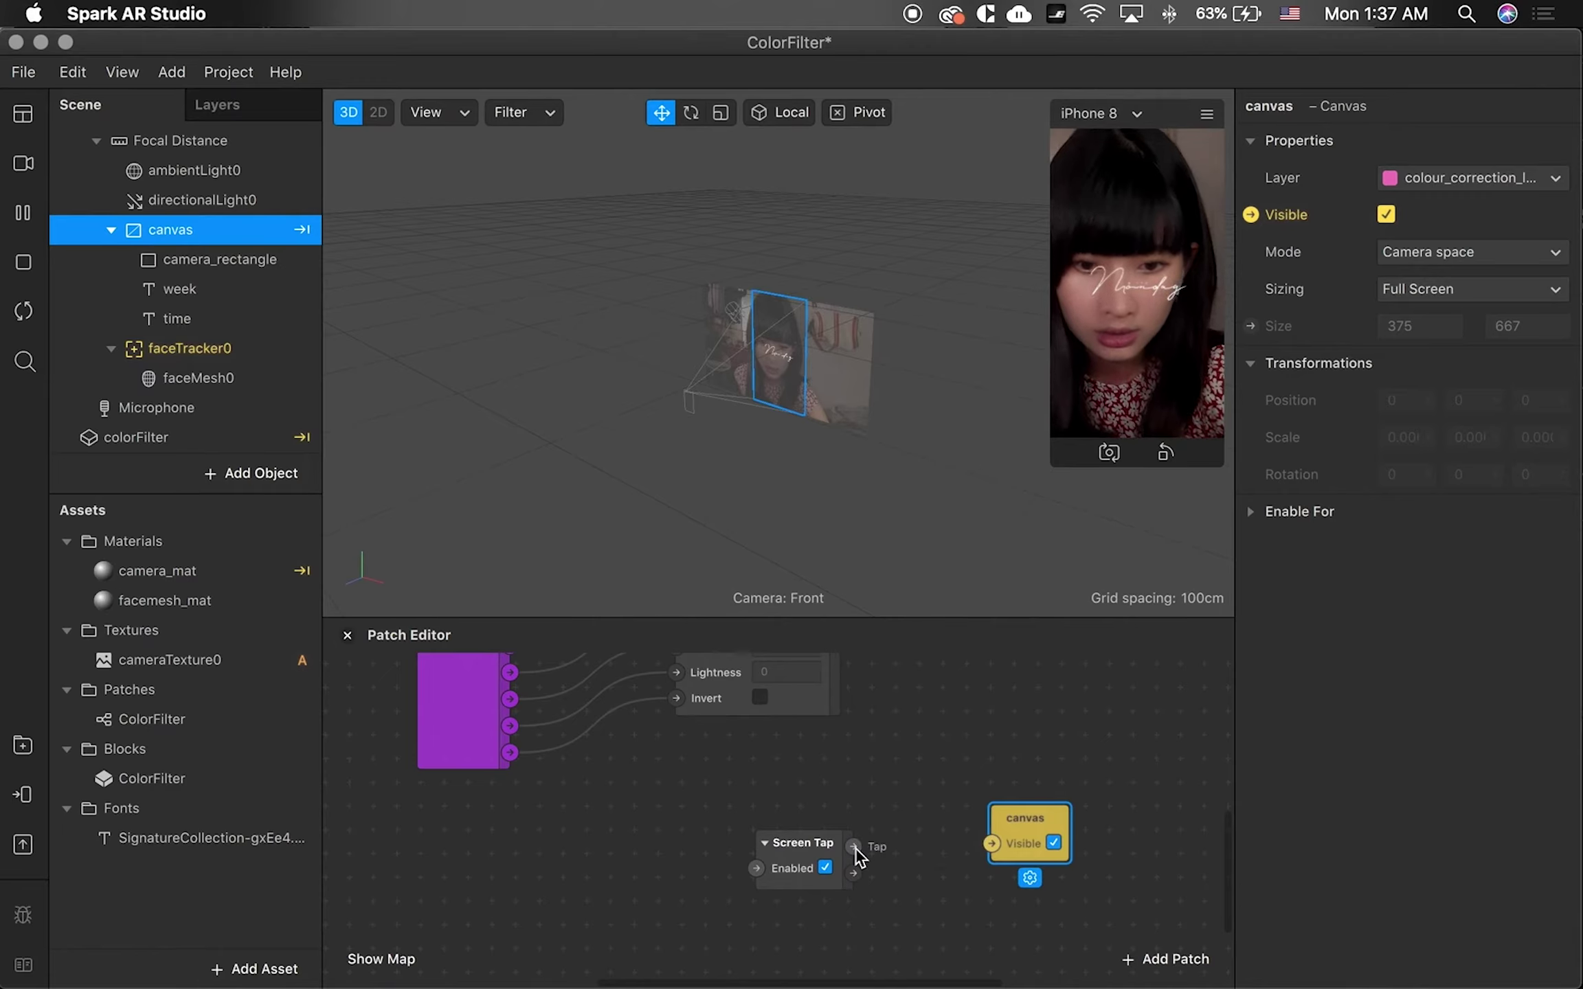
pyautogui.moveTo(854, 847); pyautogui.dragTo(889, 859)
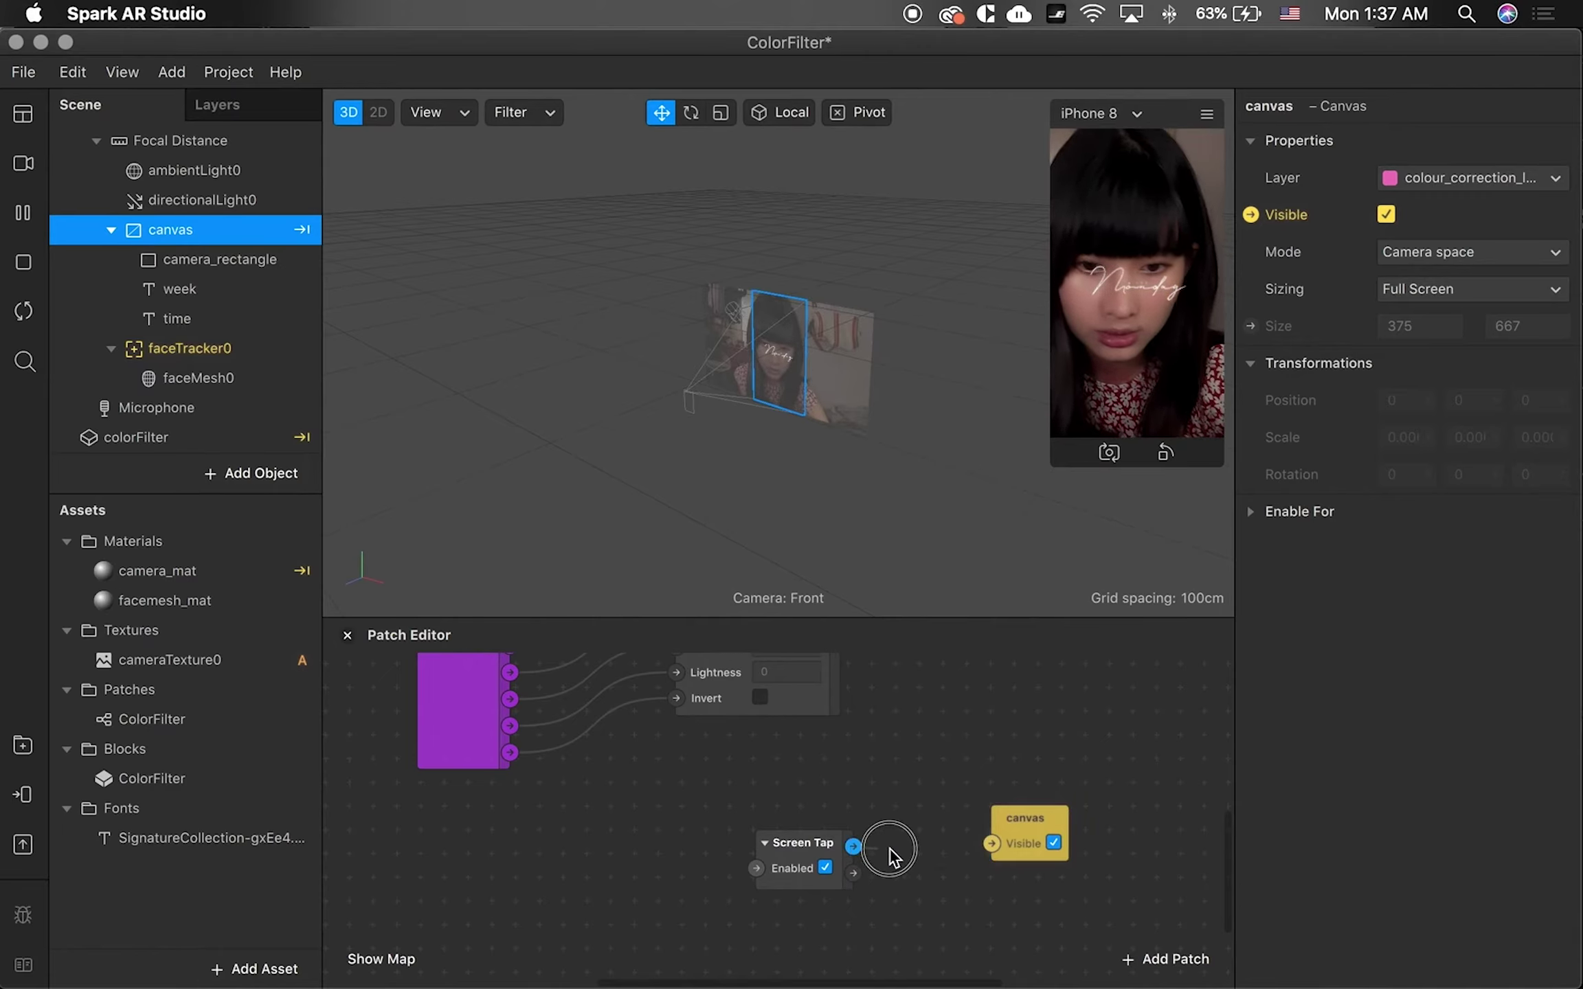
pyautogui.click(992, 844)
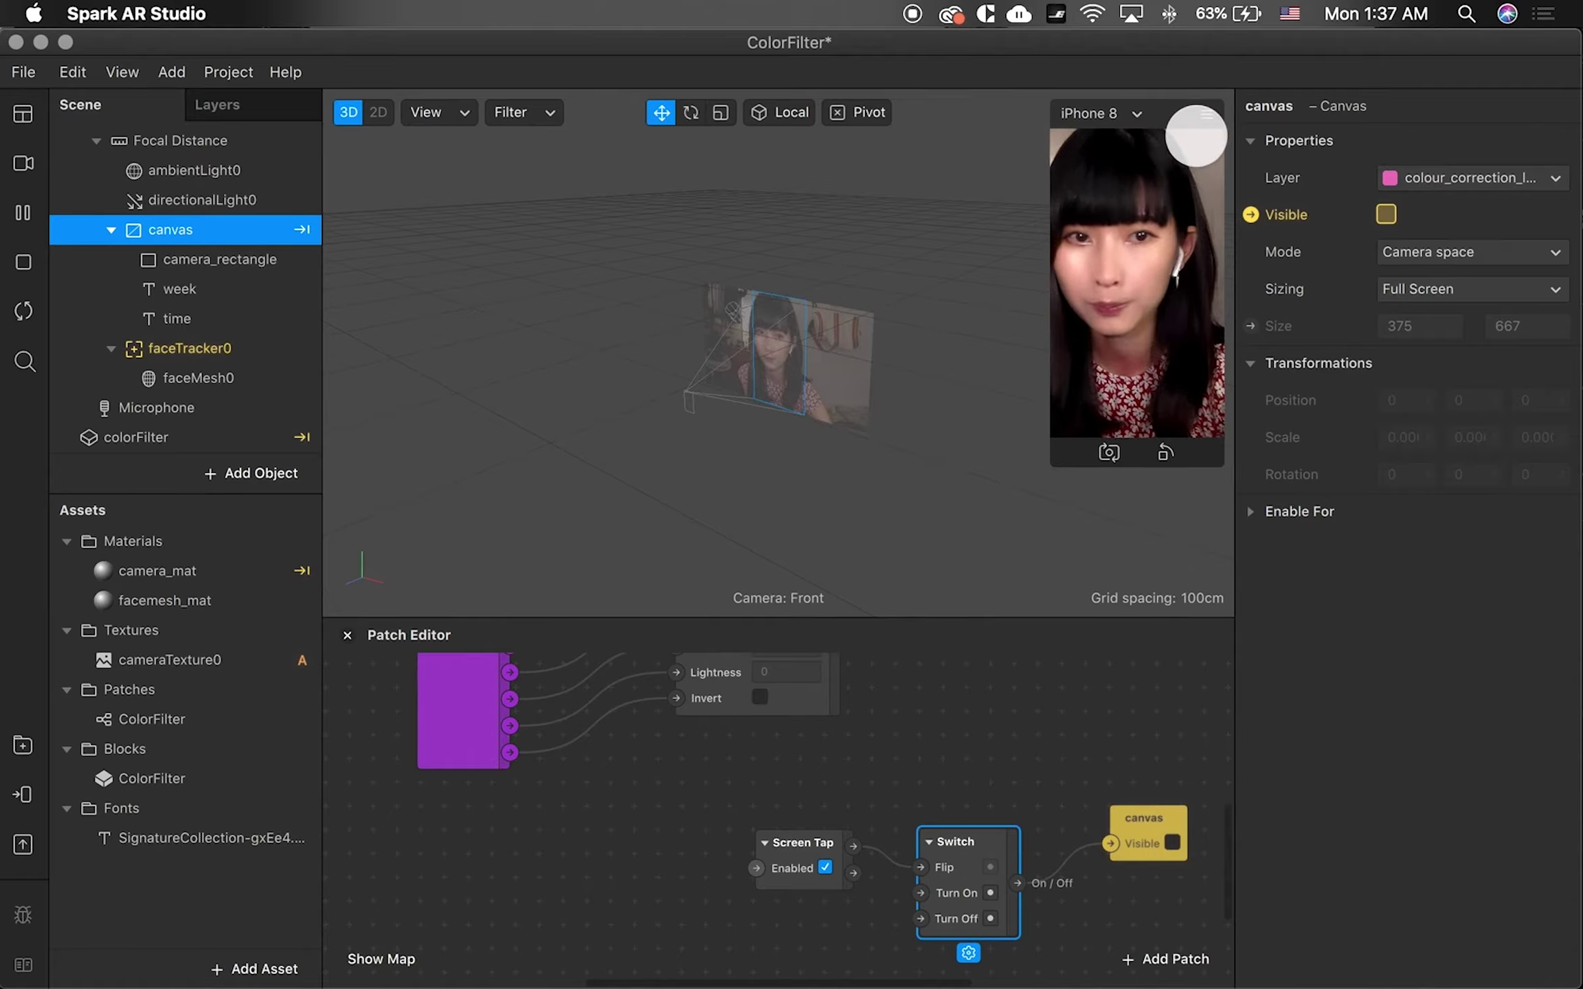
pyautogui.click(1206, 114)
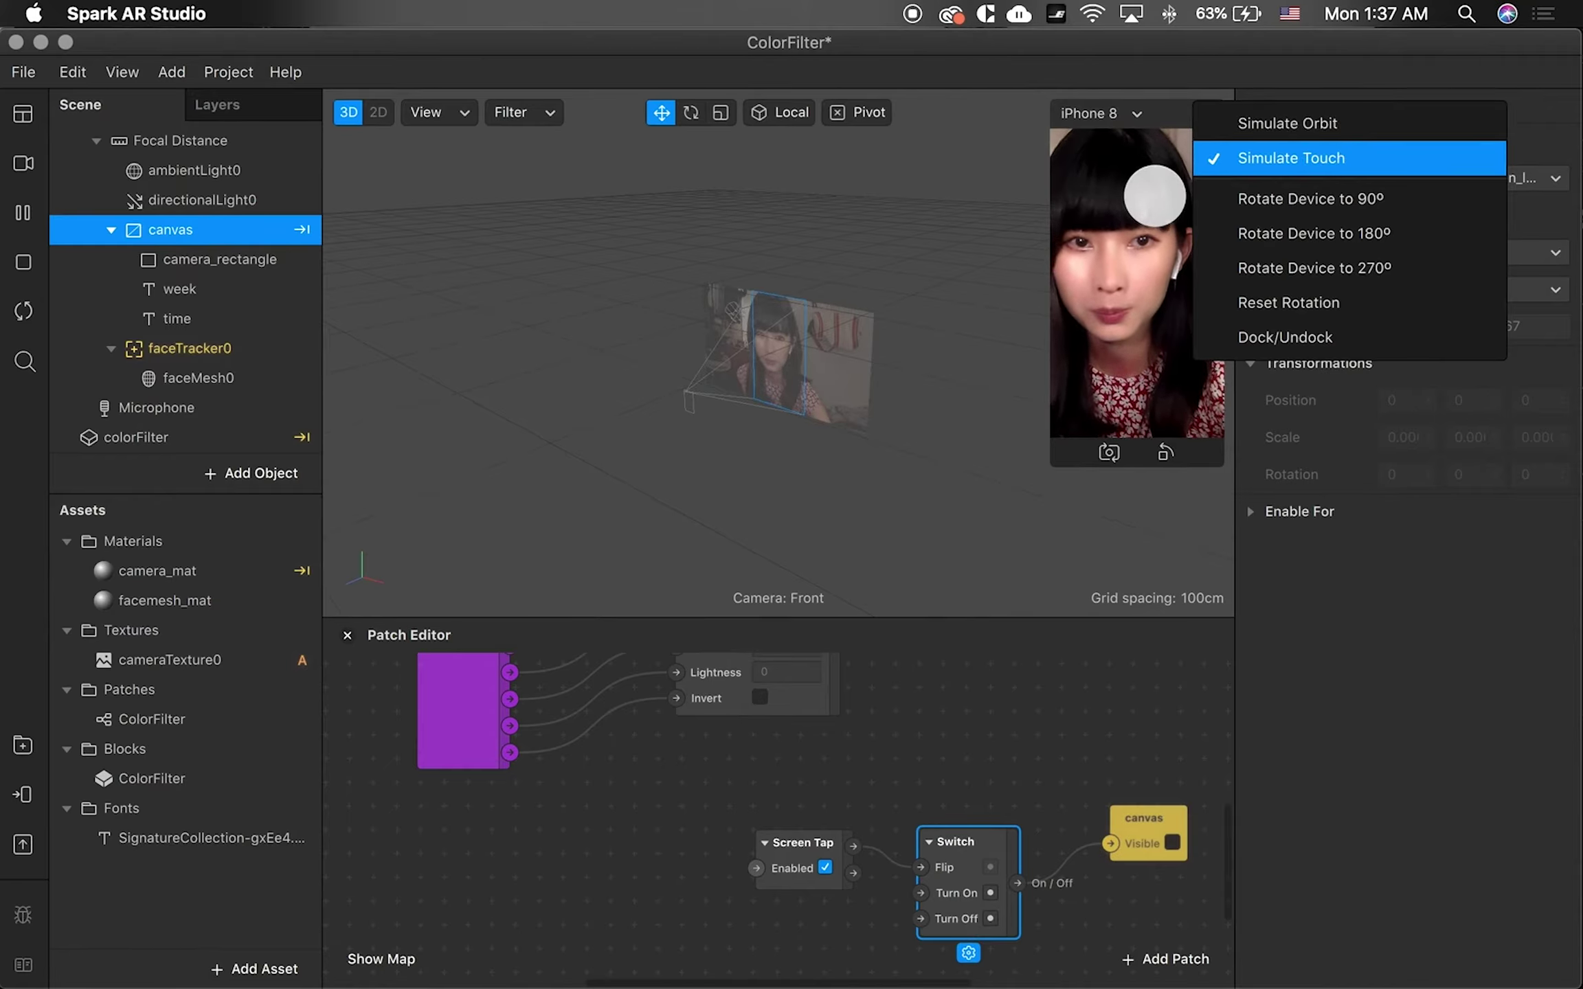
pyautogui.click(1155, 196)
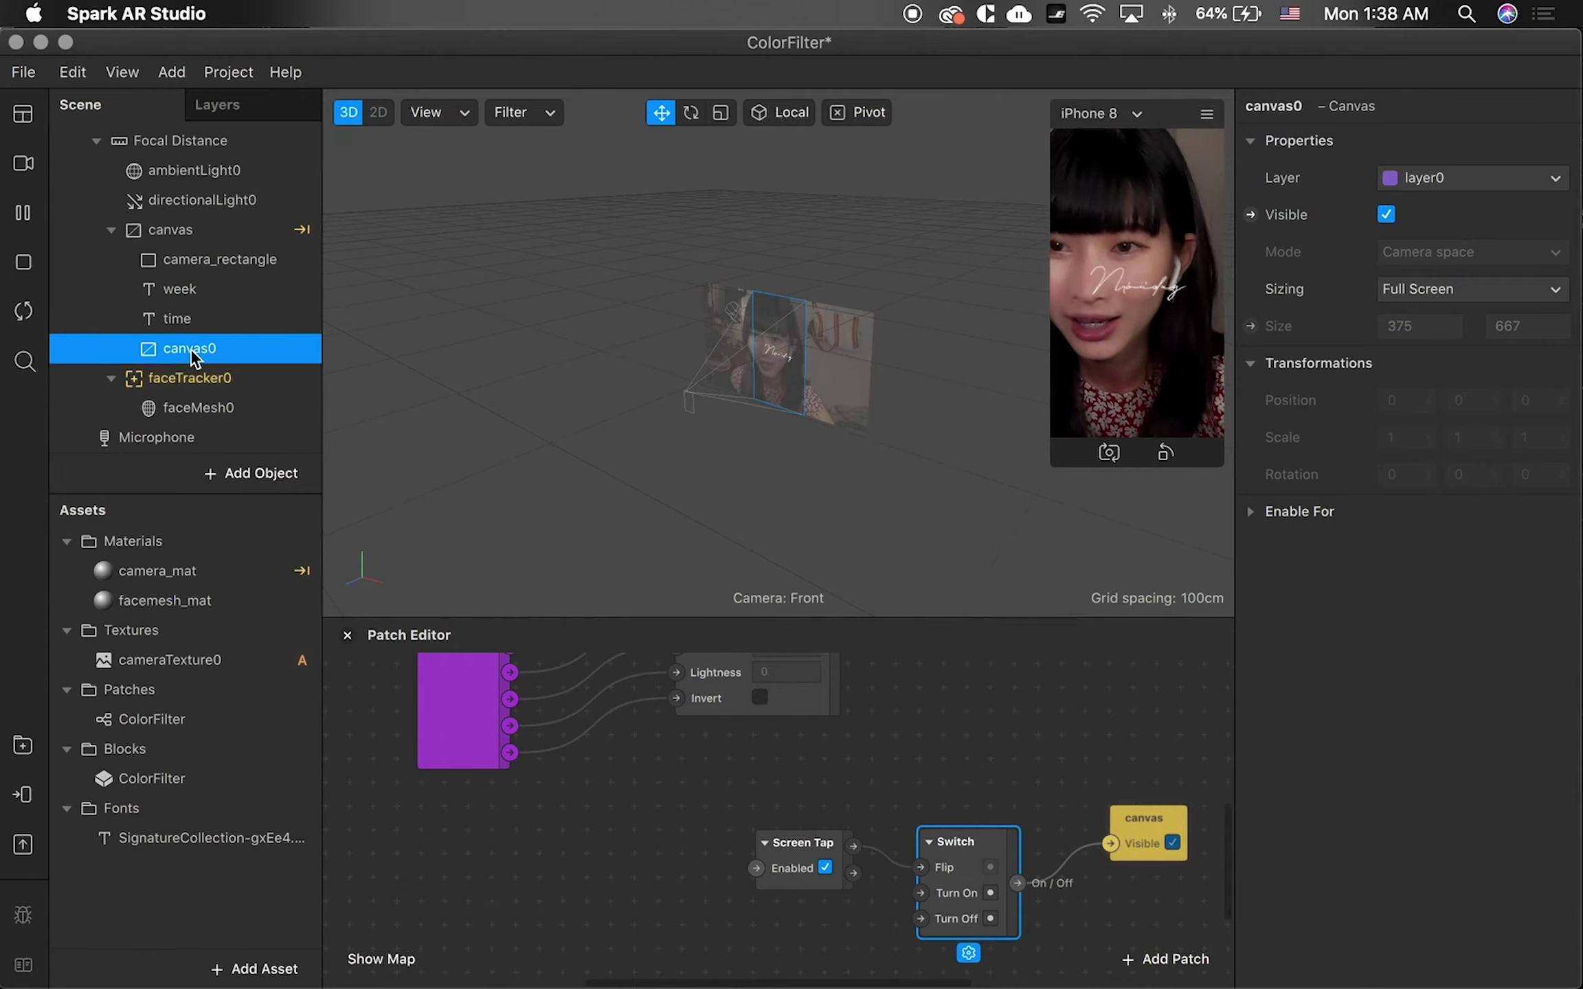
# - Move the week and time texts into the nested canvas0 and rename that canvas to words
pyautogui.click(194, 292)
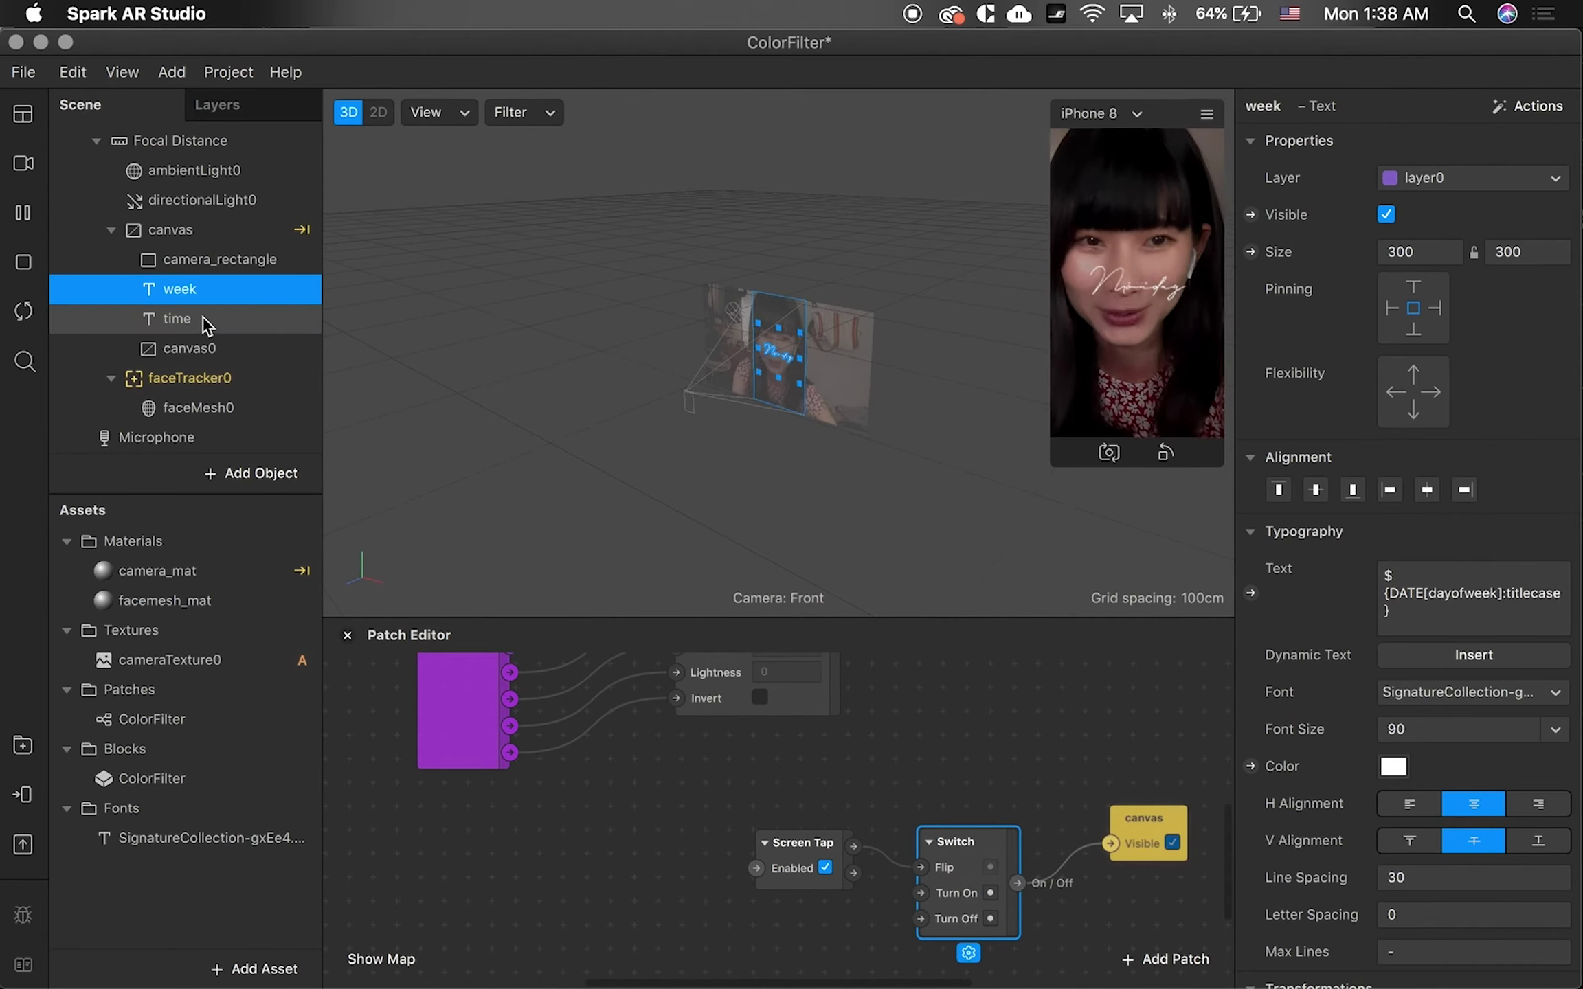
pyautogui.keyDown('shift'); pyautogui.click(253, 313); pyautogui.keyUp('shift')
pyautogui.moveTo(210, 358); pyautogui.dragTo(209, 349)
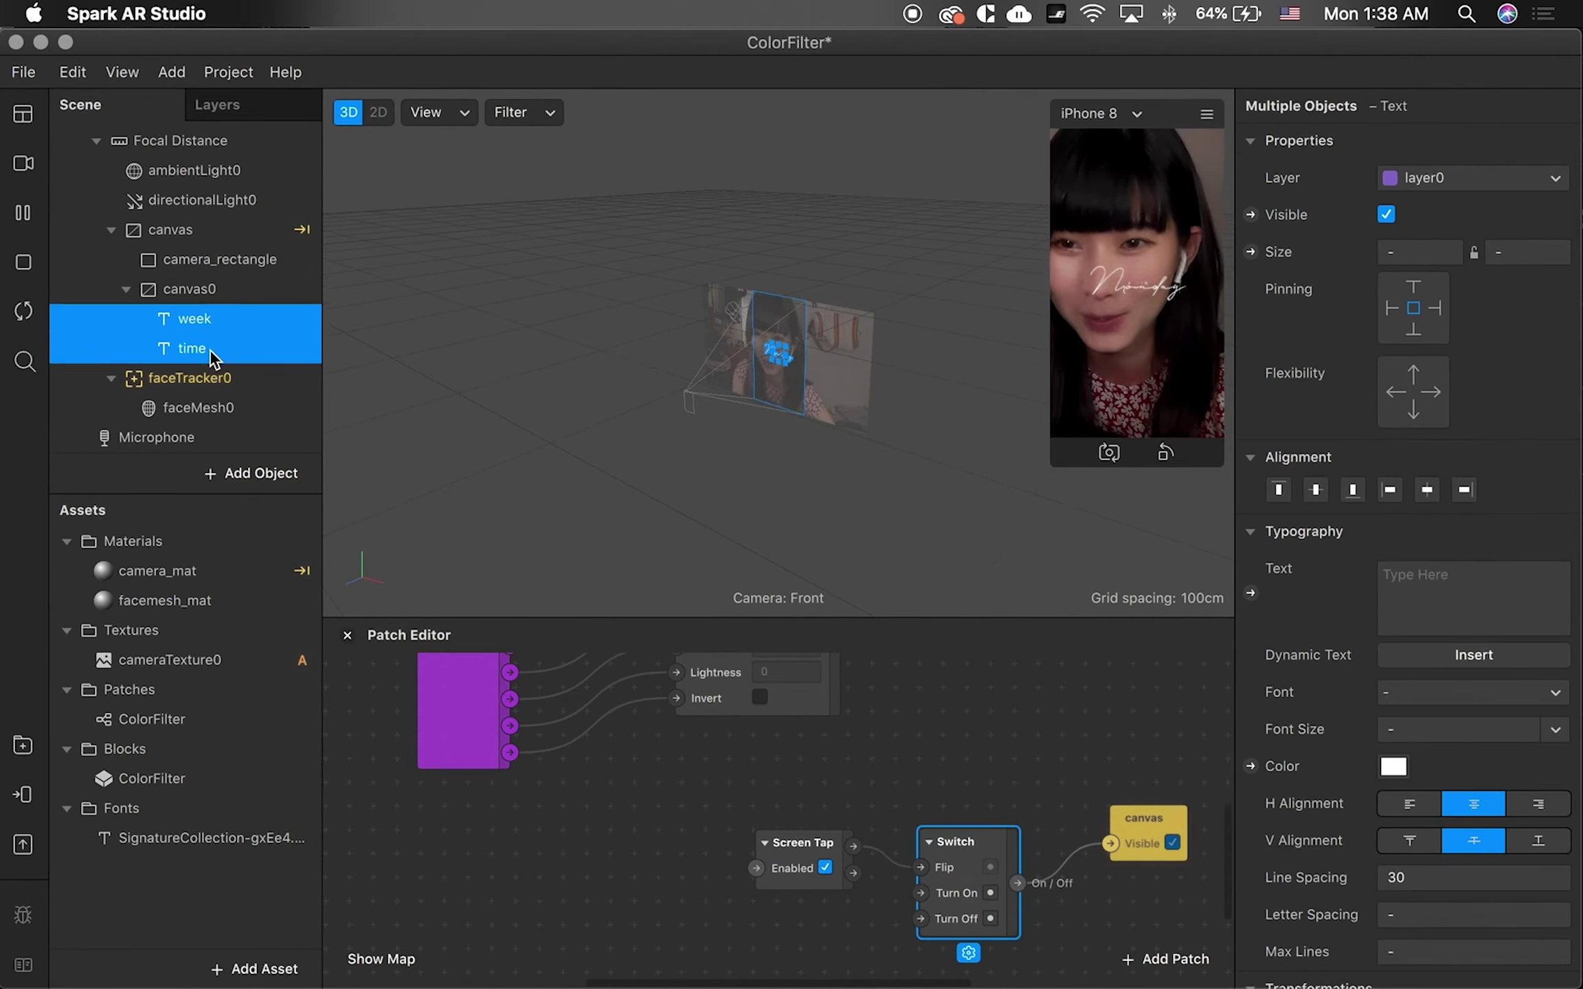
pyautogui.doubleClick(203, 289)
pyautogui.write('words')
pyautogui.press('Return')
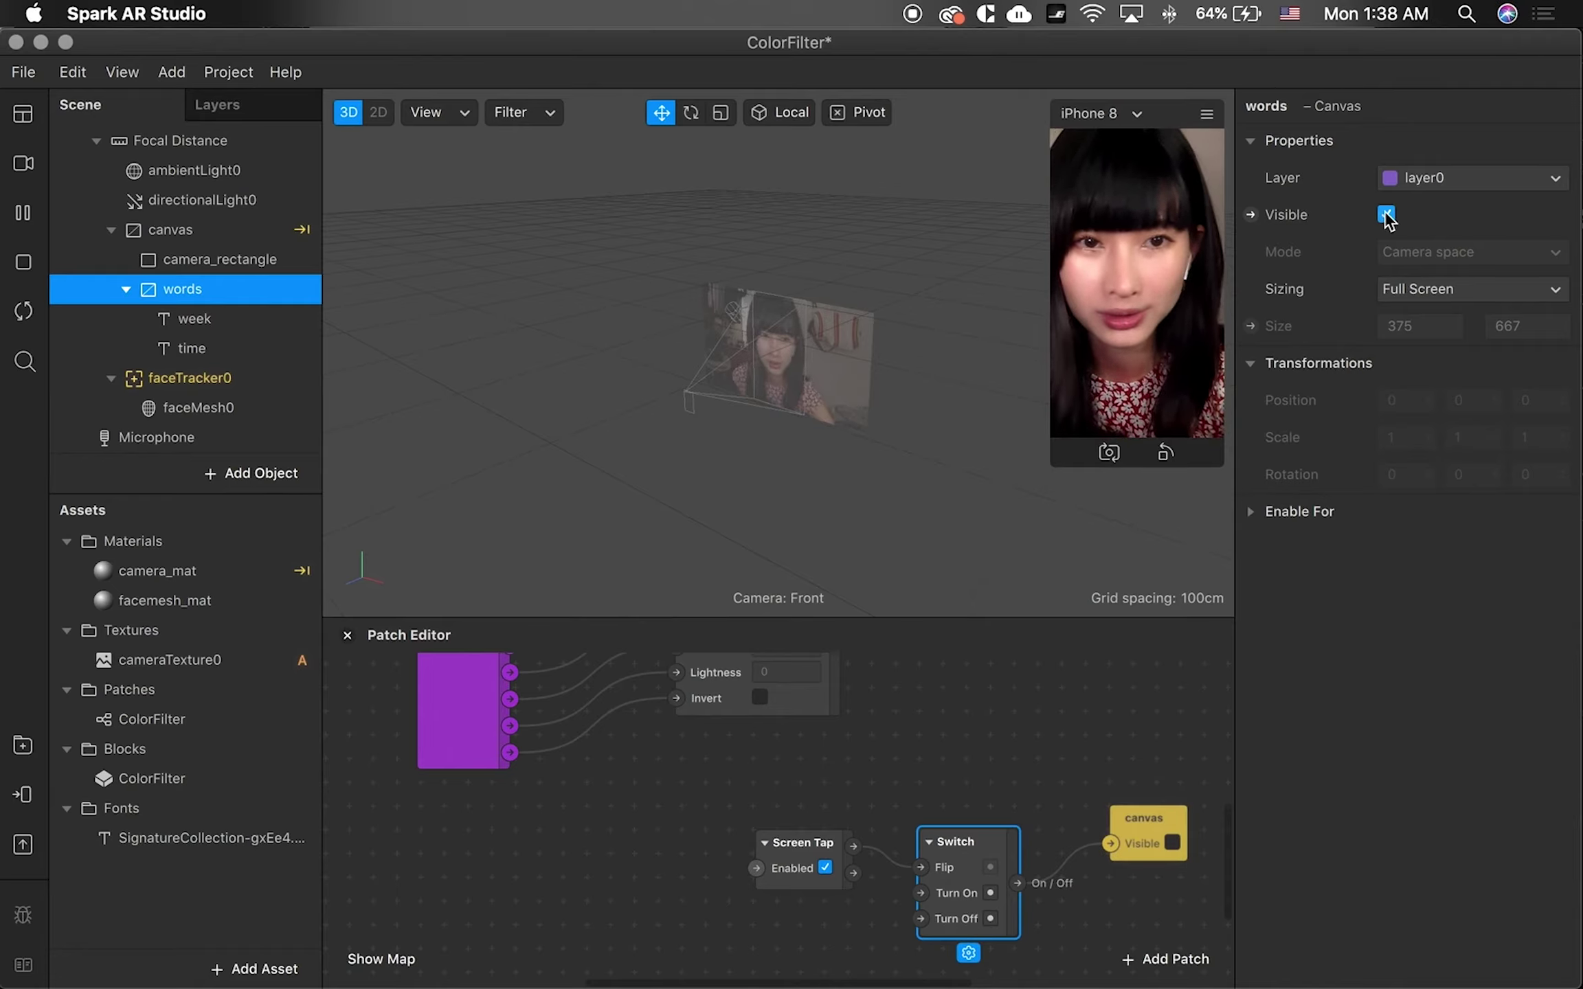
# - Replace the canvas visibility patch with one for the words canvas's Visible property, connected to the Switch output
pyautogui.click(1147, 782)
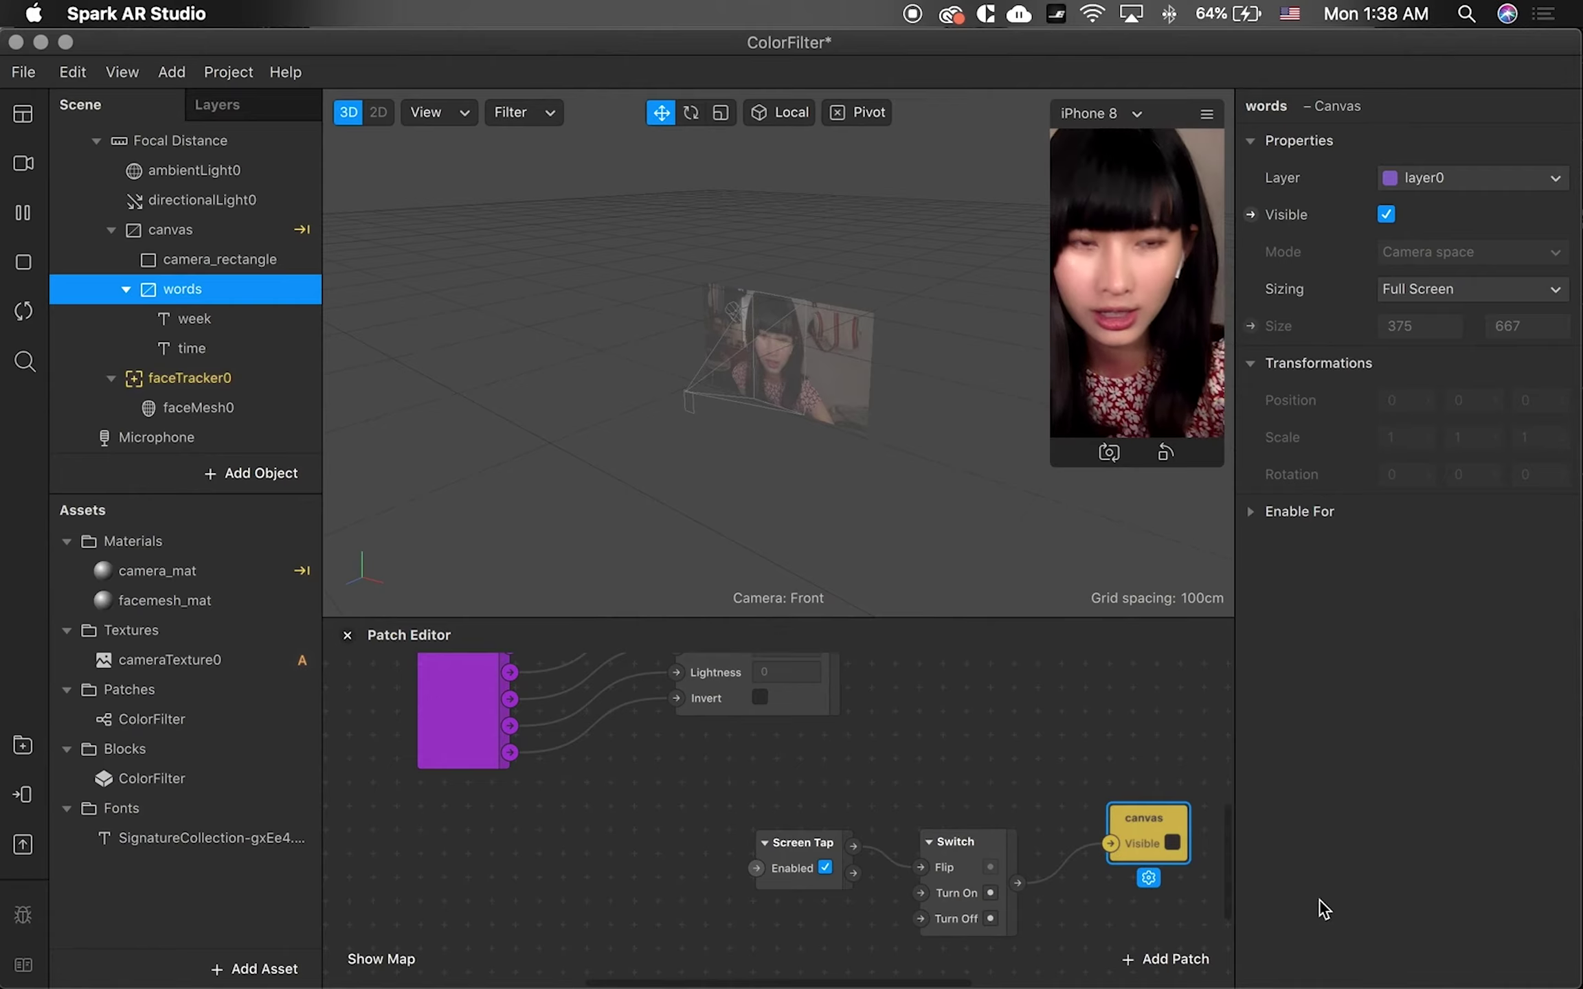
pyautogui.press('BackSpace')
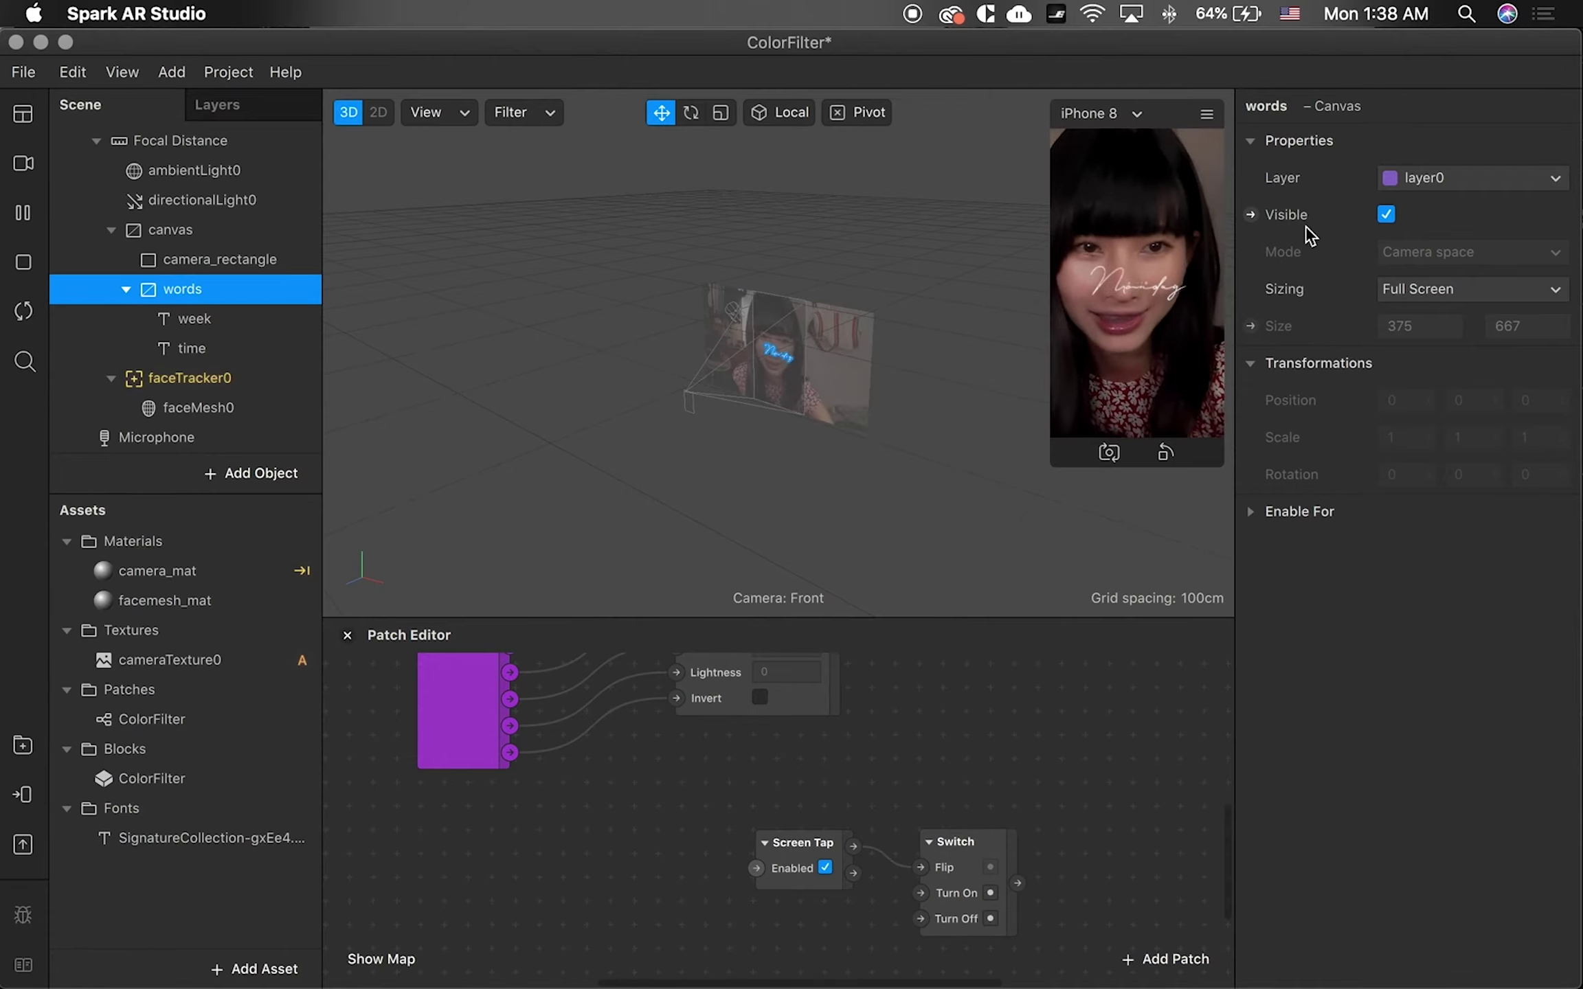
pyautogui.click(1250, 214)
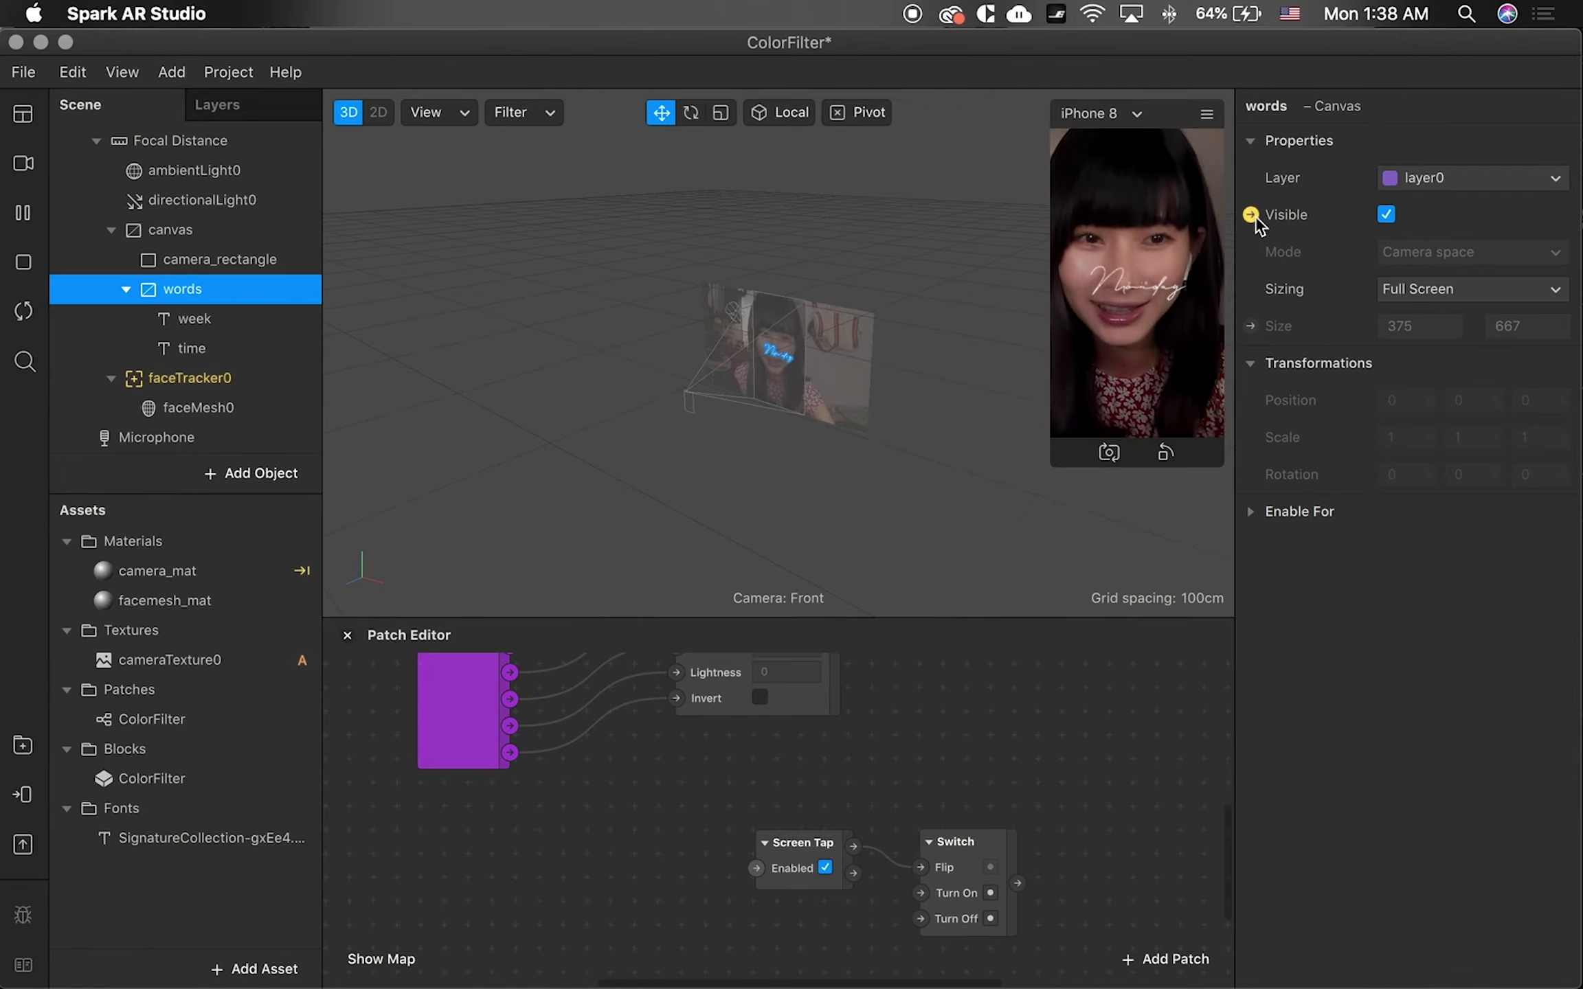
pyautogui.moveTo(814, 836); pyautogui.dragTo(1142, 724)
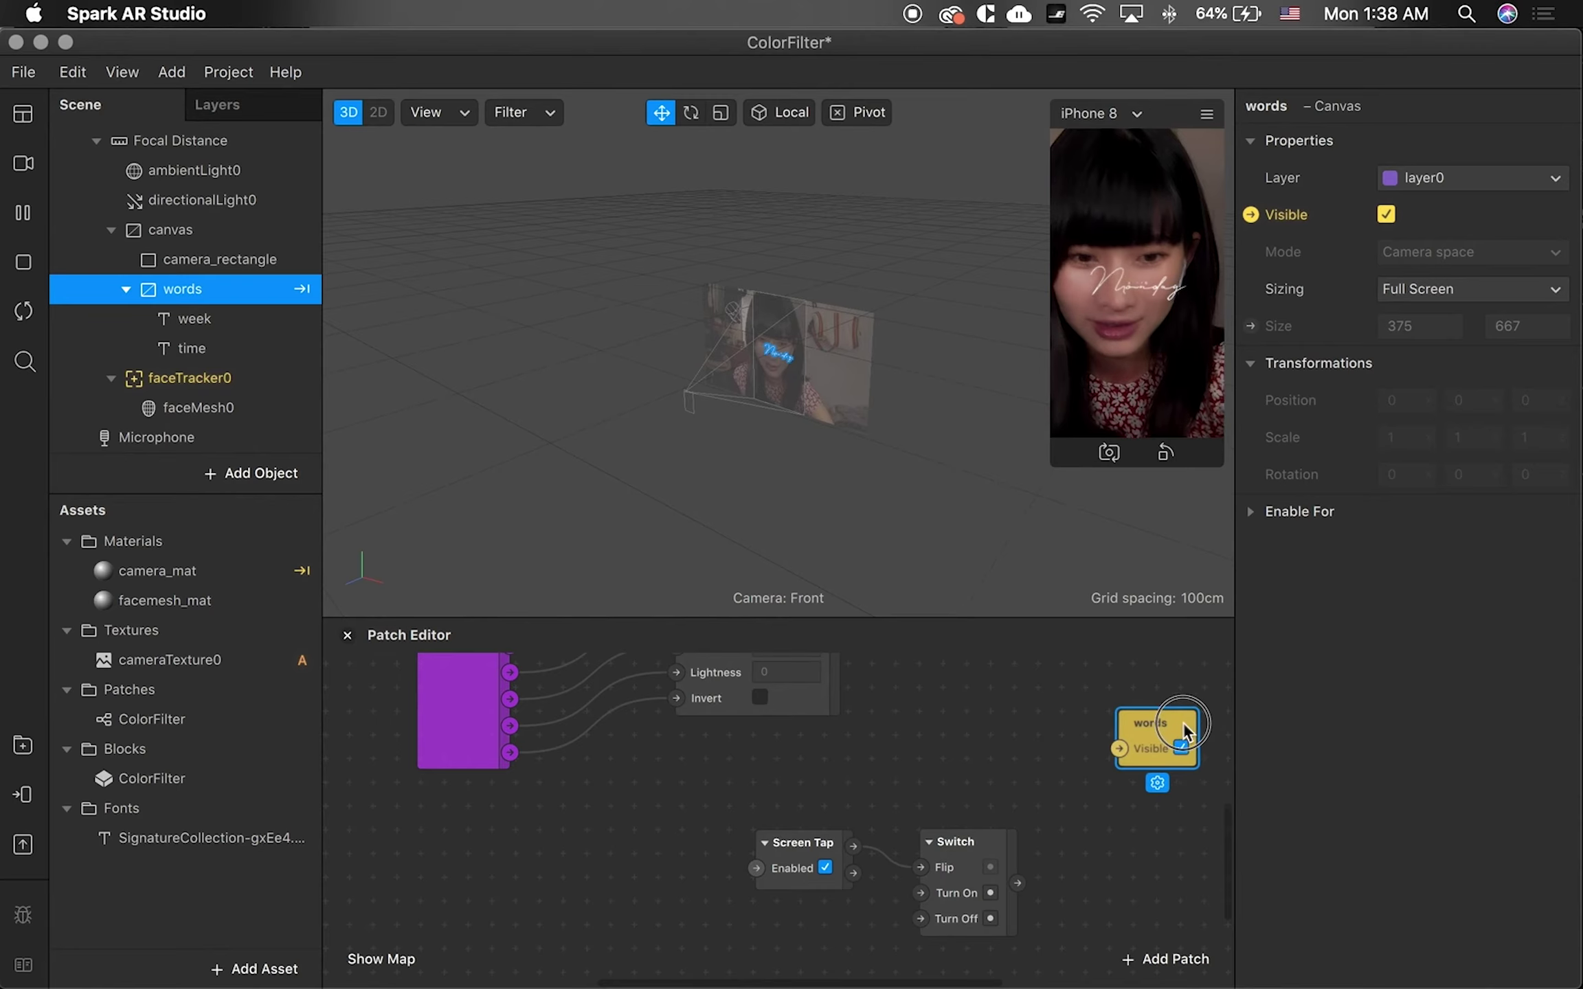
pyautogui.moveTo(1020, 881); pyautogui.dragTo(1141, 797)
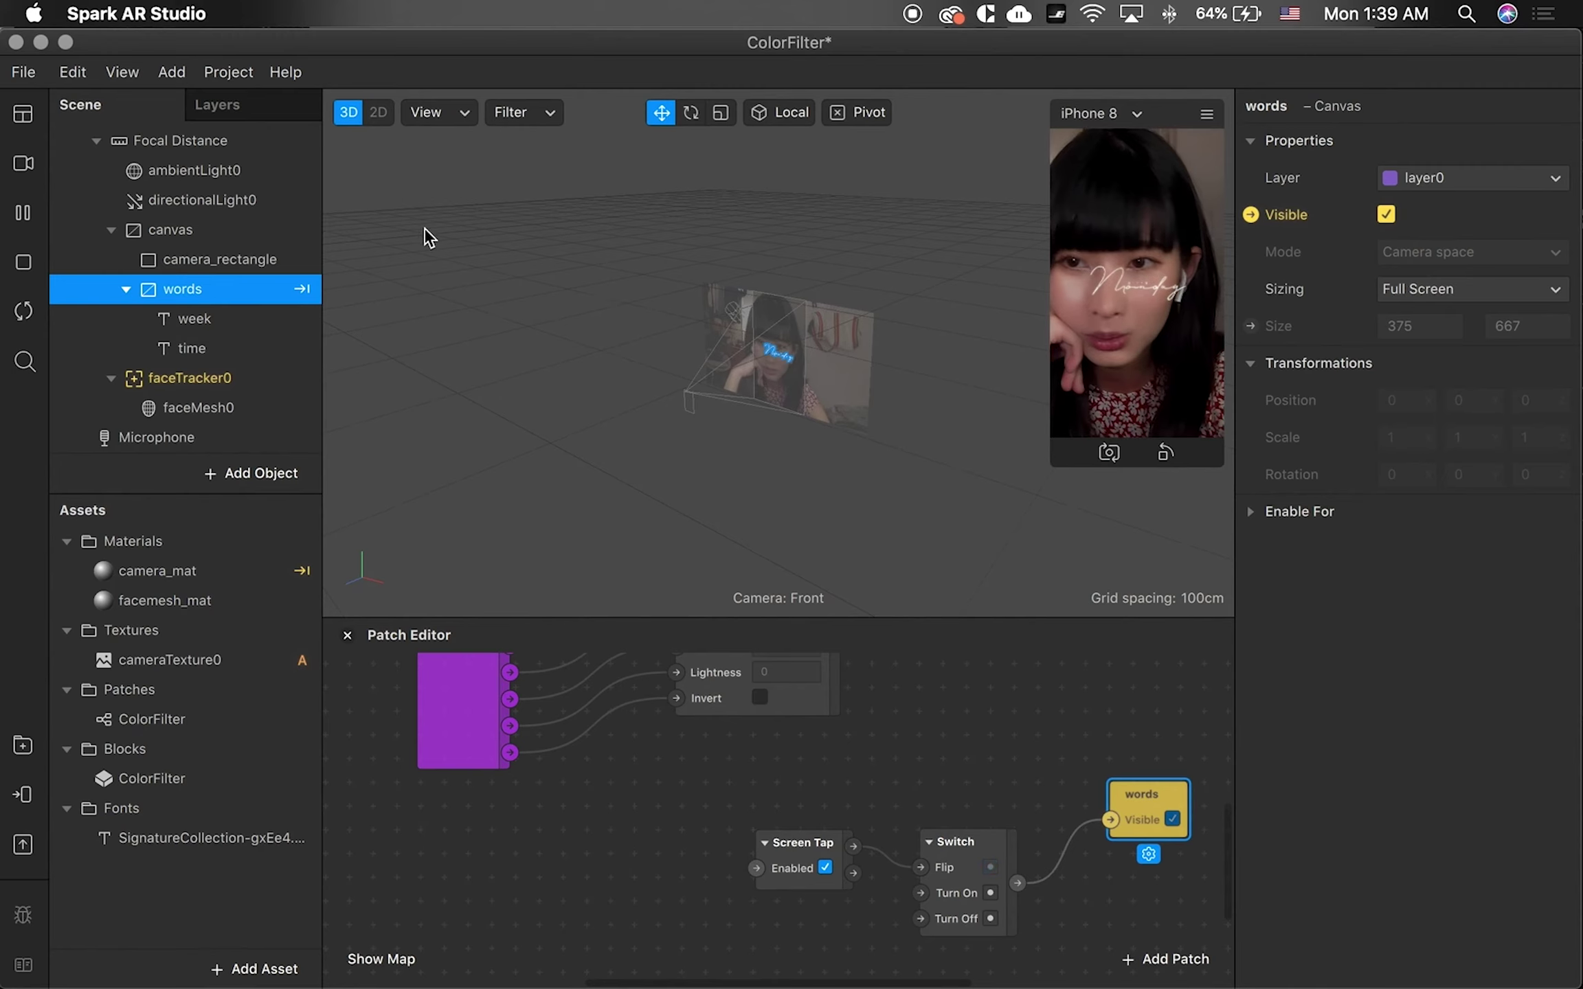
# - Set the time text's Y position to -45 and test the screen tap in the simulator
pyautogui.click(206, 348)
pyautogui.write('-45')
pyautogui.press('Return')
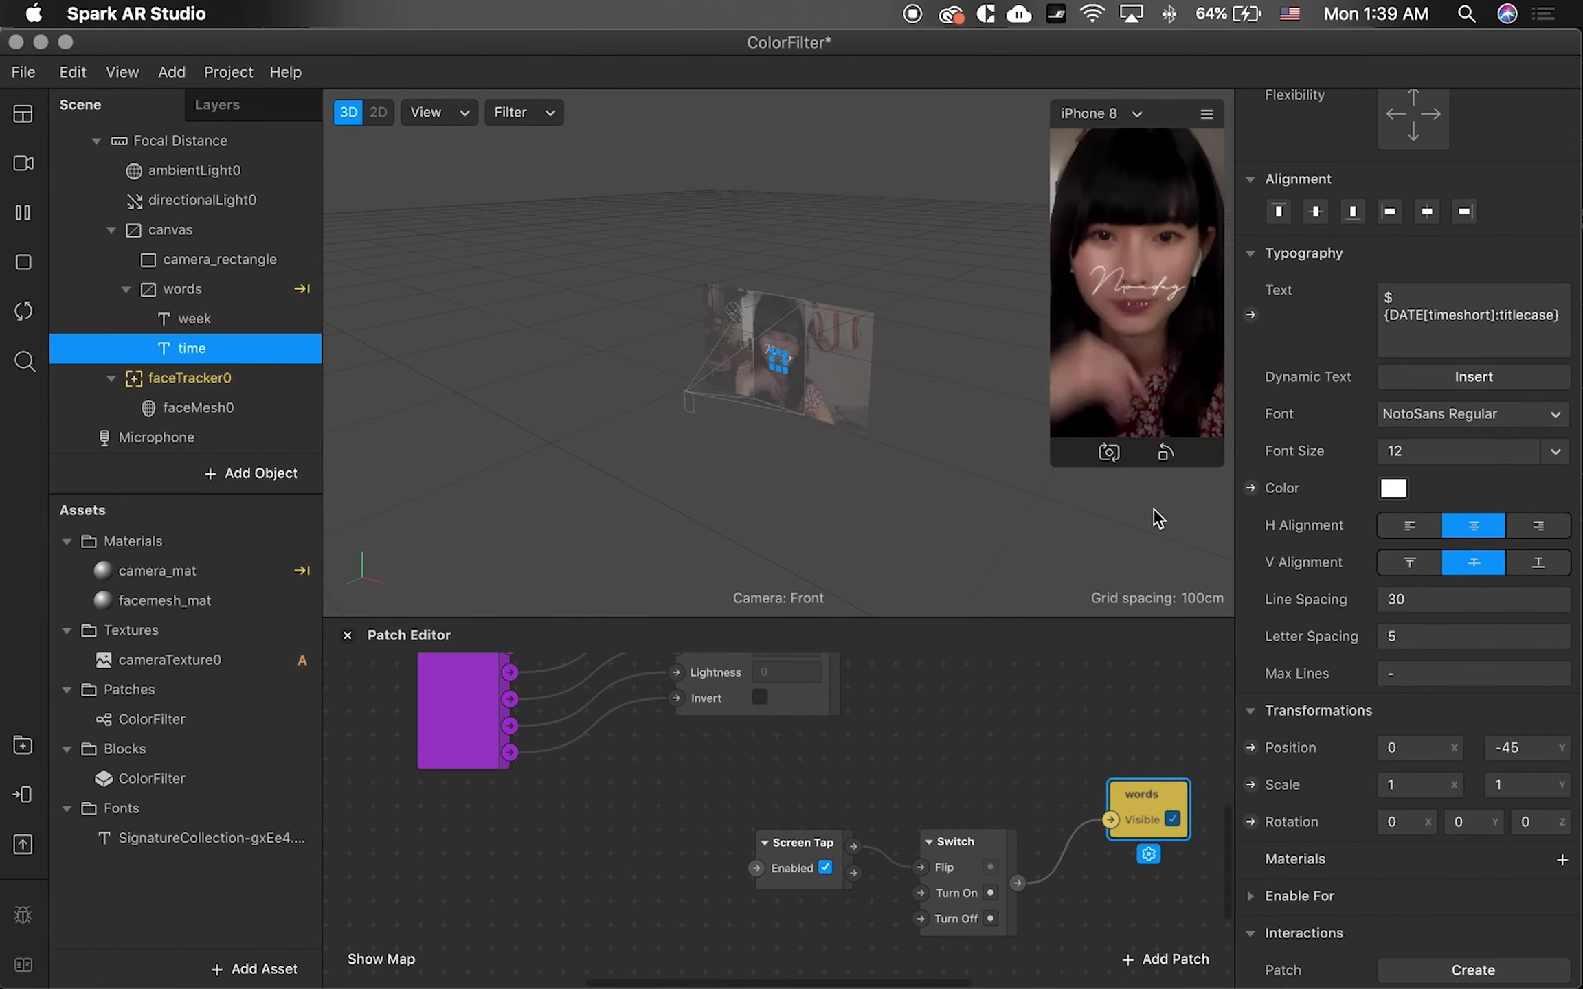
pyautogui.click(1022, 735)
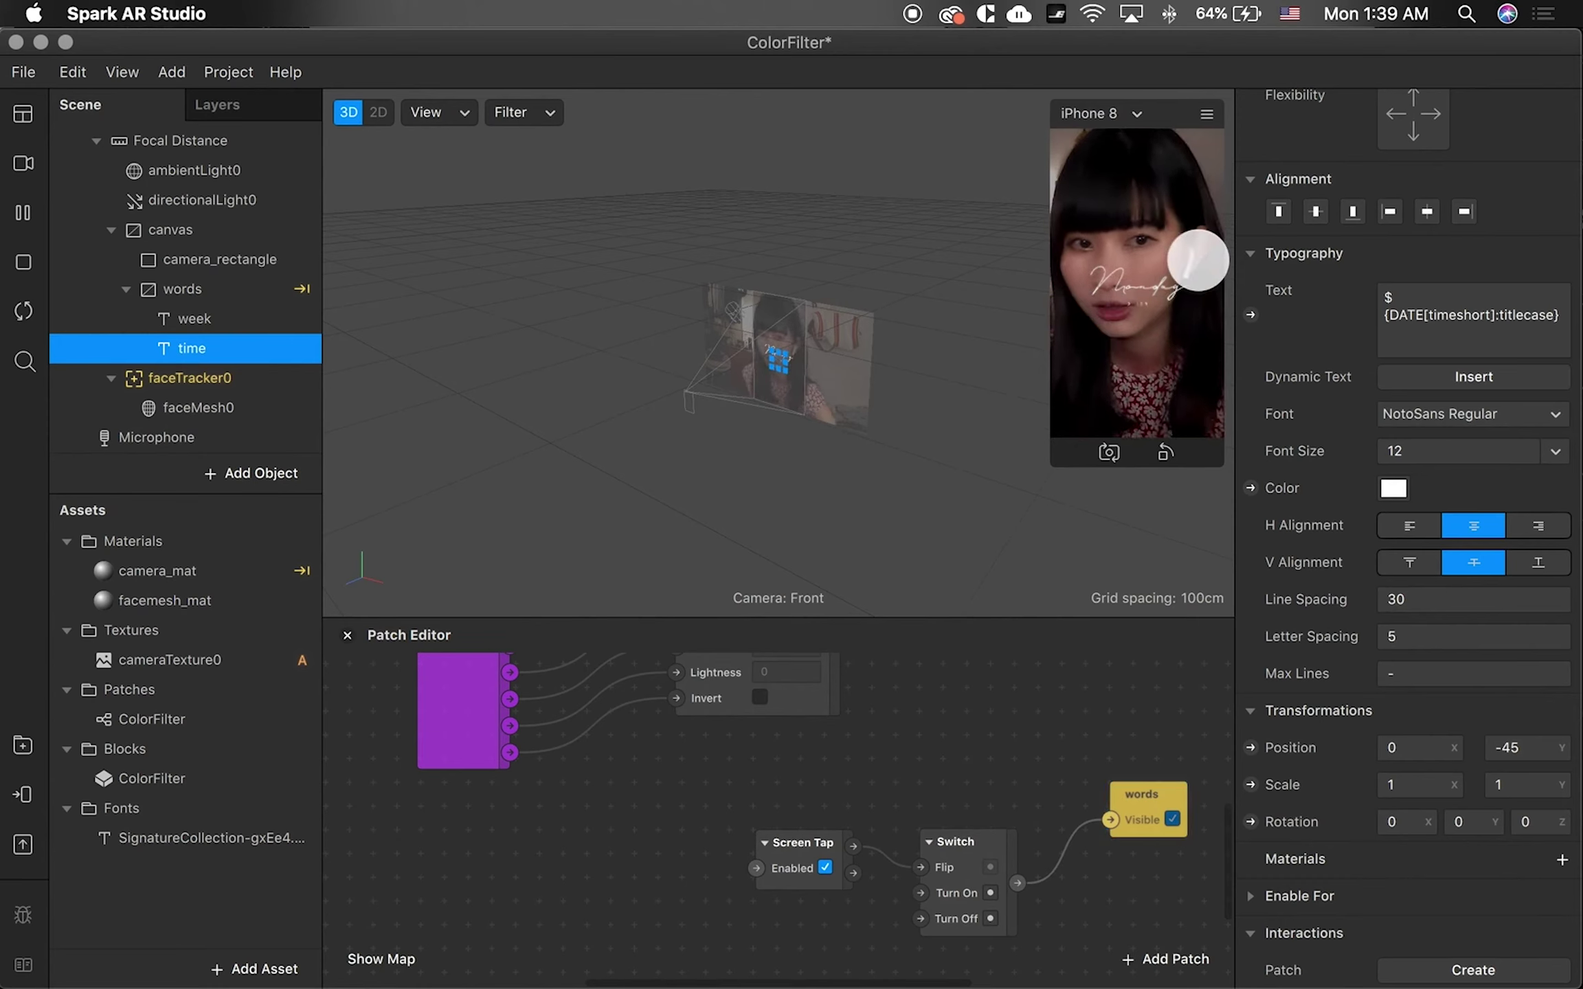
pyautogui.click(1201, 415)
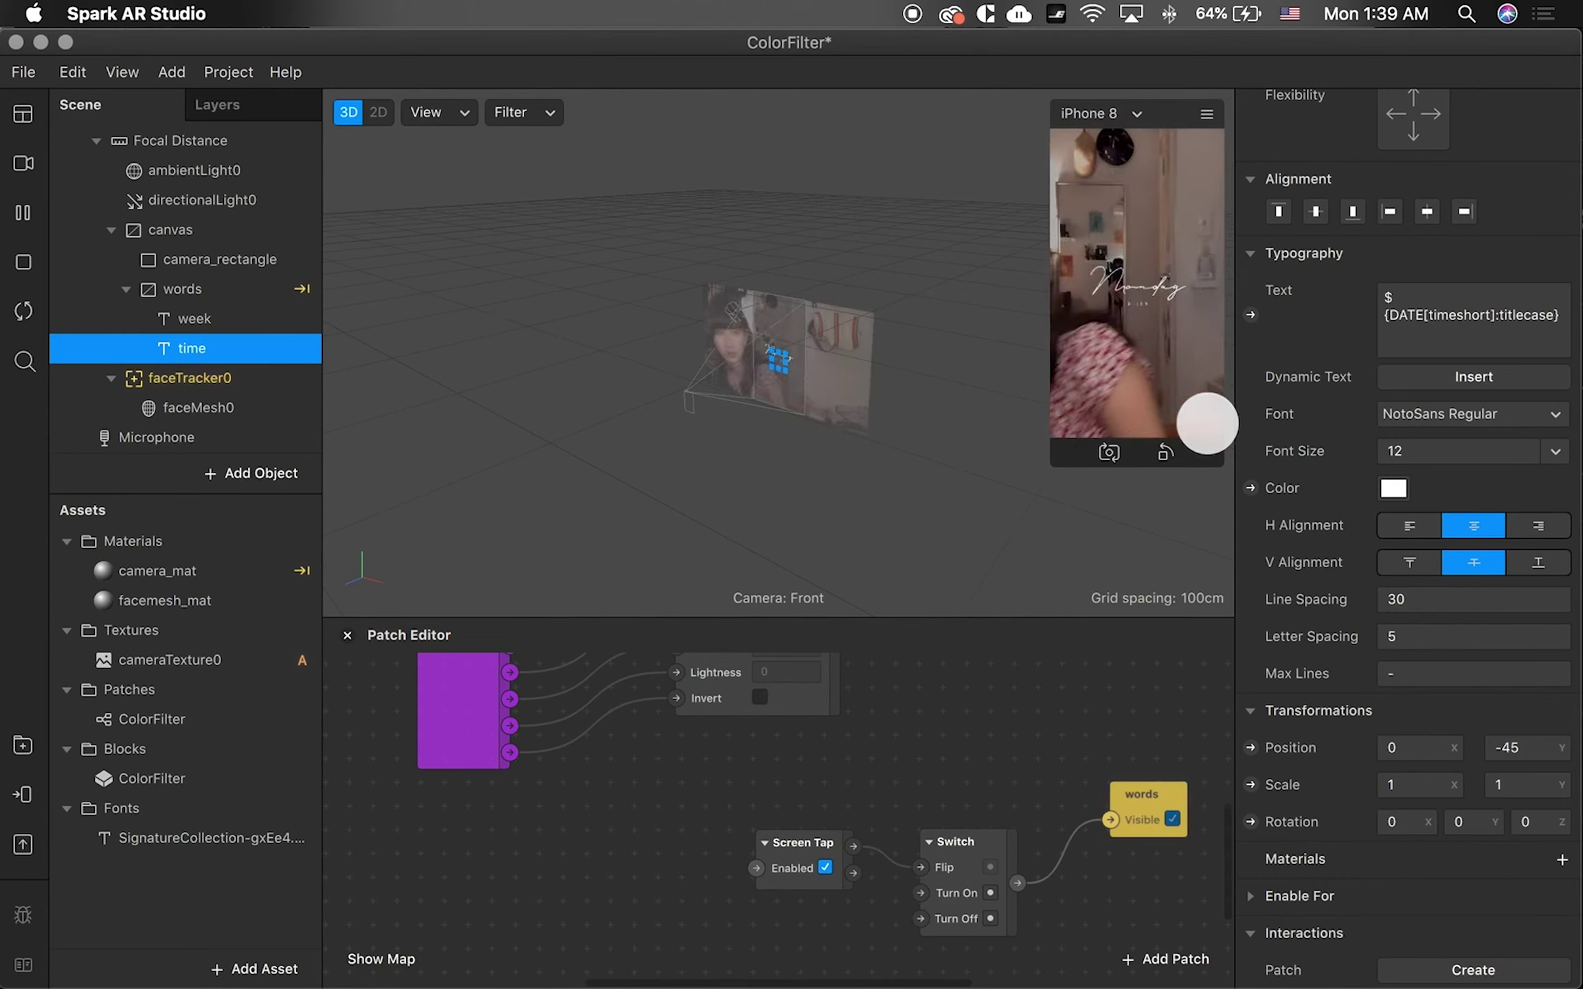